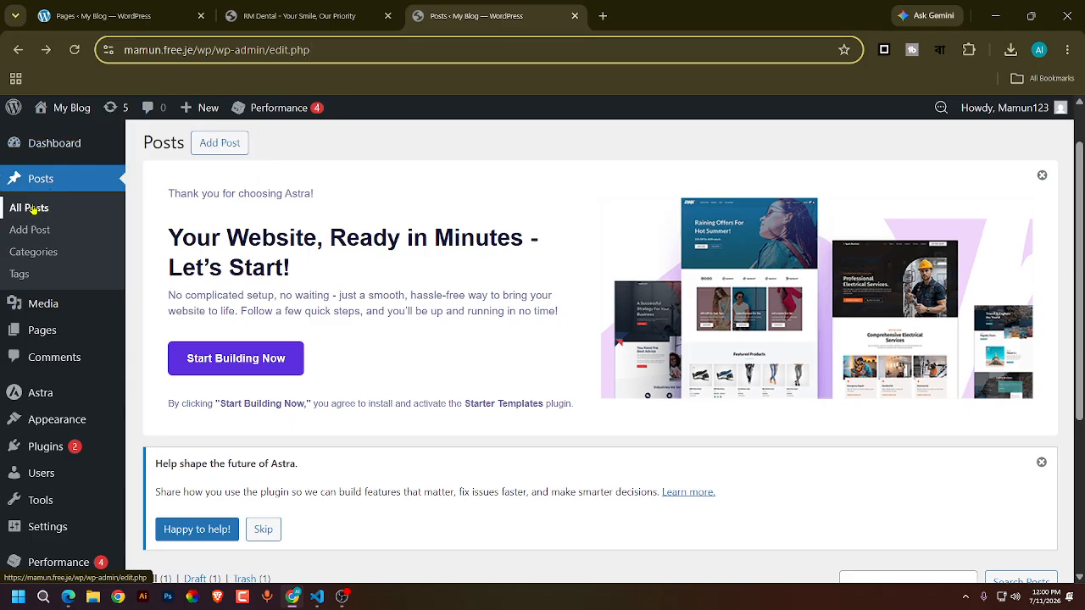
# - Open the draft post about market control and the private sector from the posts list for editing
pyautogui.click(32, 209)
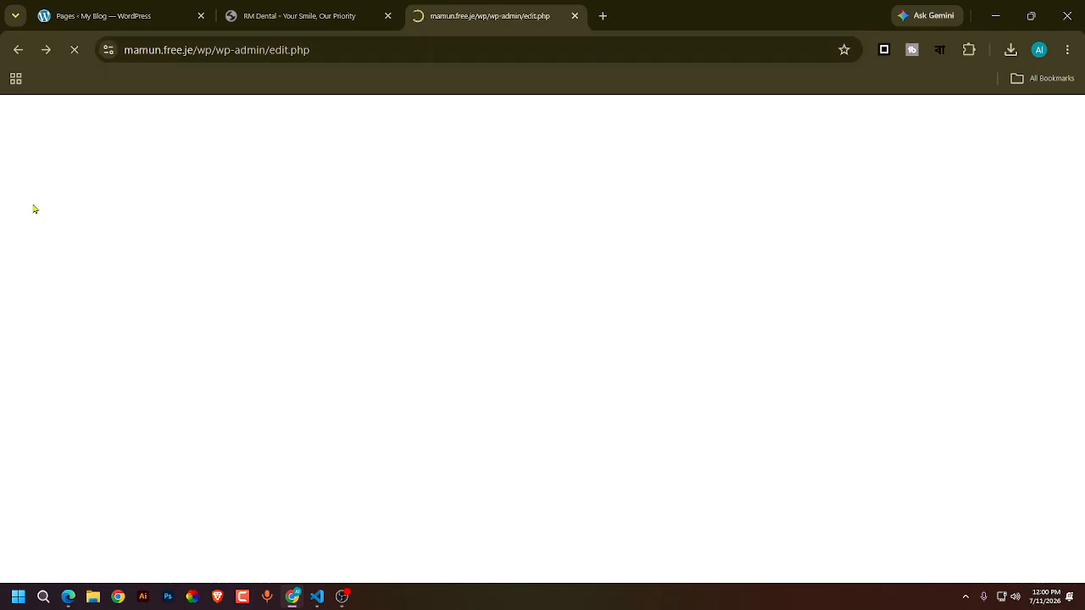
pyautogui.scroll(-5, 320, 334)
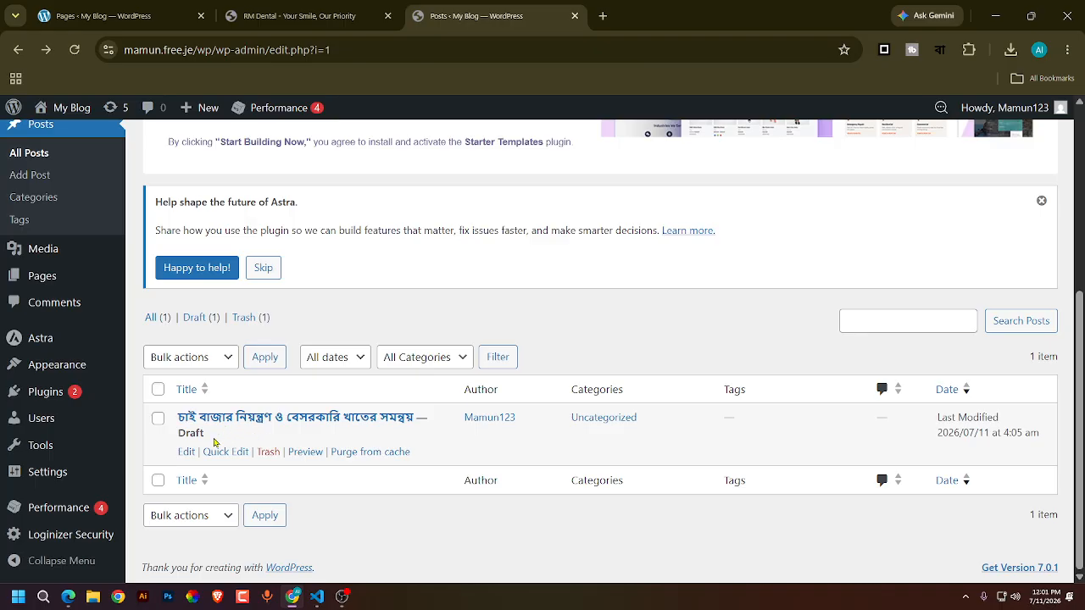
pyautogui.click(189, 452)
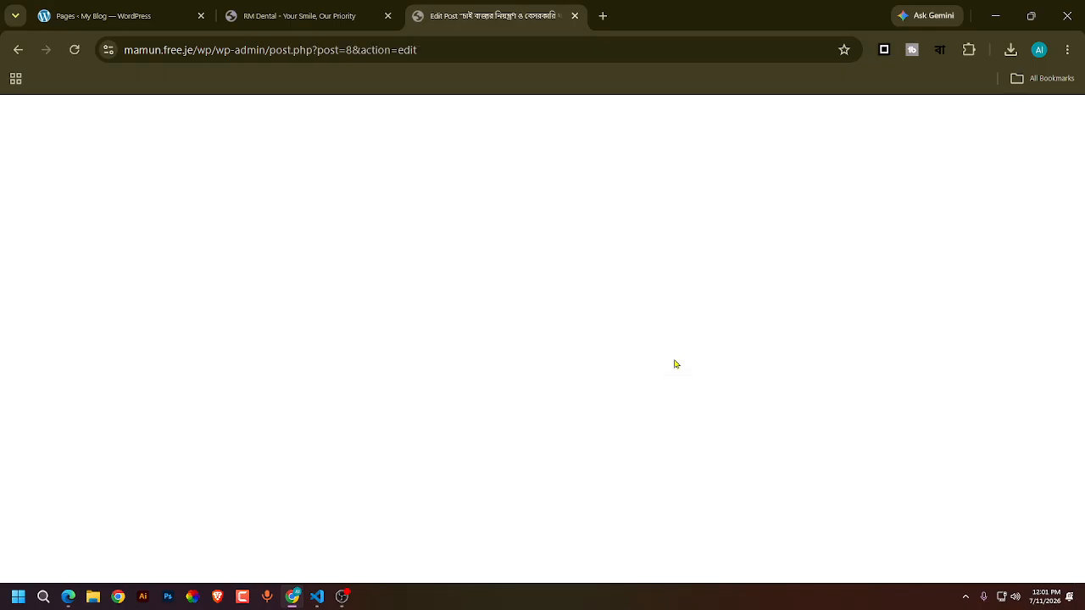
pyautogui.scroll(-3, 544, 341)
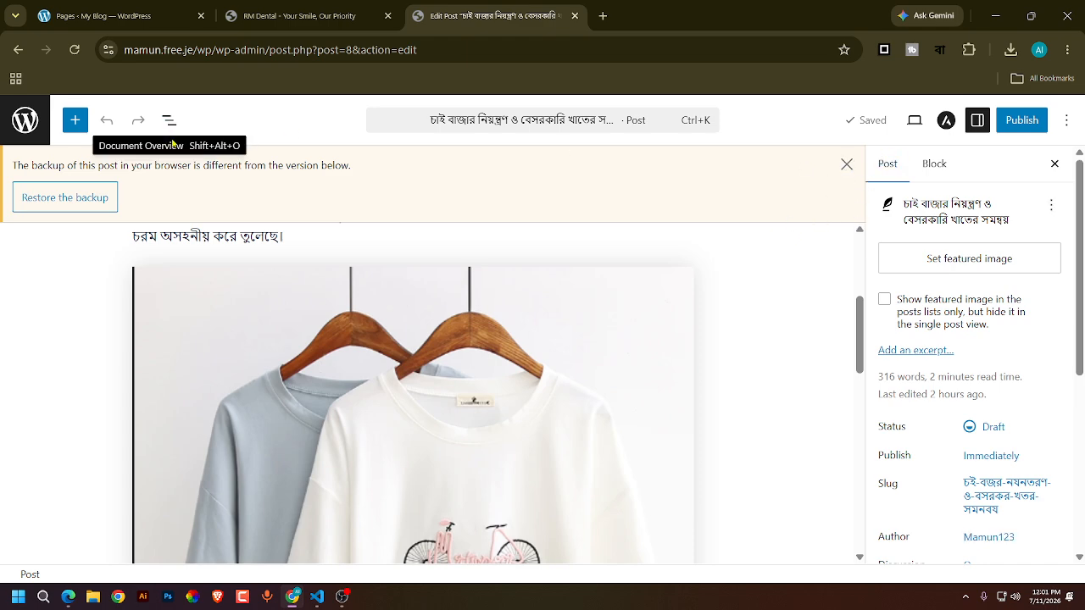
# - Dismiss the backup notice, review the draft's text and image, and publish the post
pyautogui.click(846, 163)
pyautogui.scroll(-3, 505, 384)
pyautogui.scroll(-1, 505, 384)
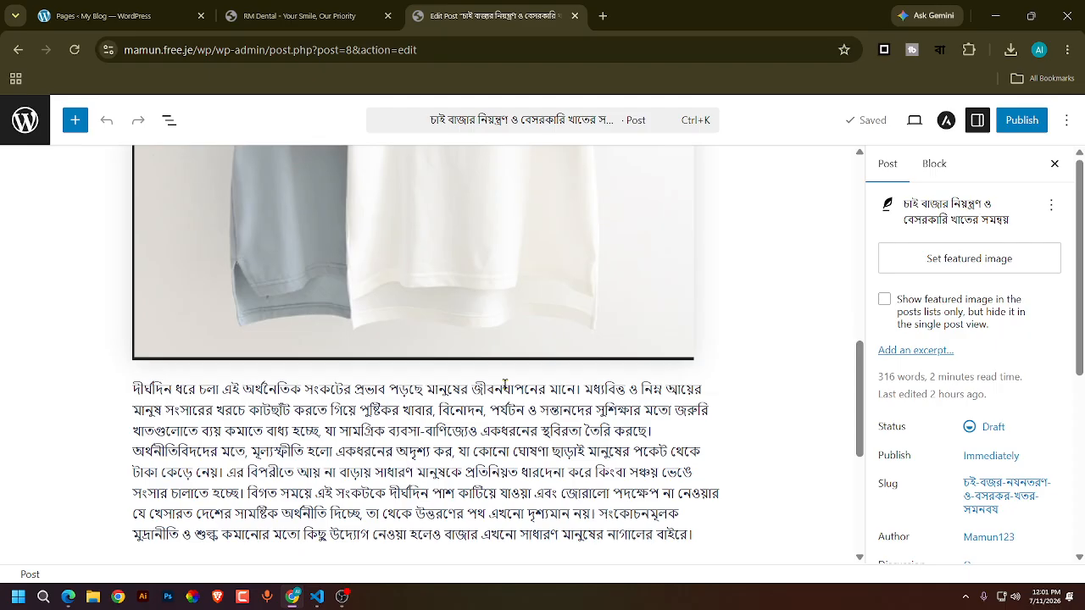
pyautogui.scroll(5, 196, 294)
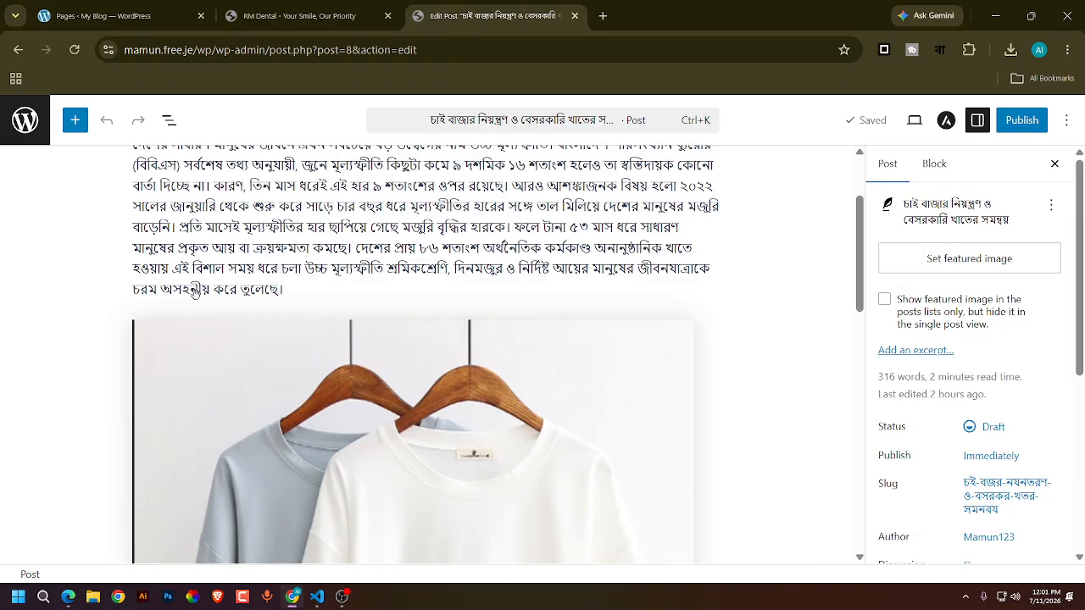
pyautogui.click(1017, 125)
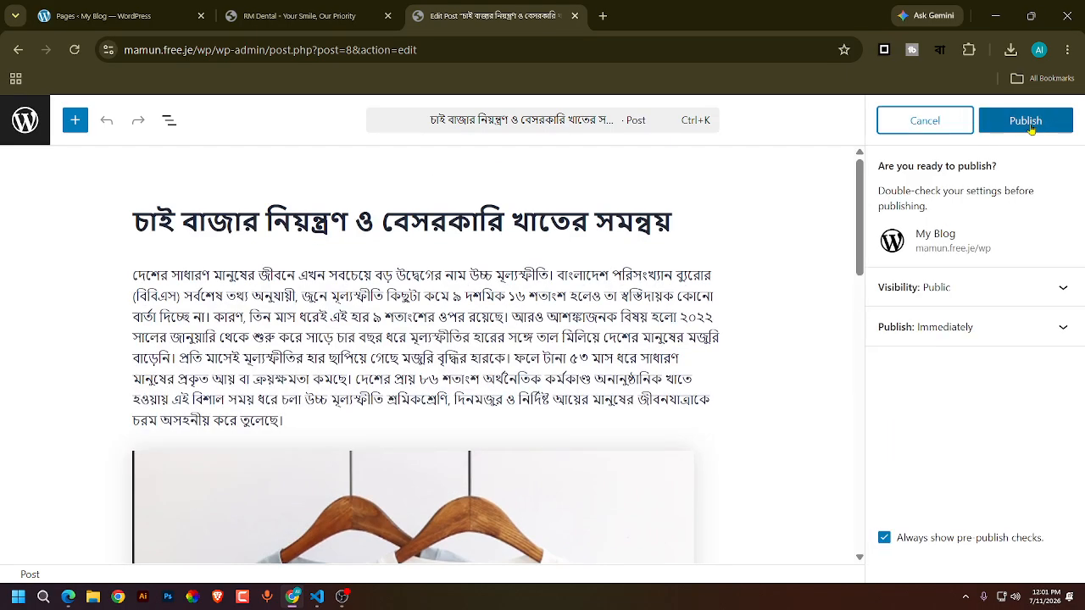
pyautogui.click(1025, 120)
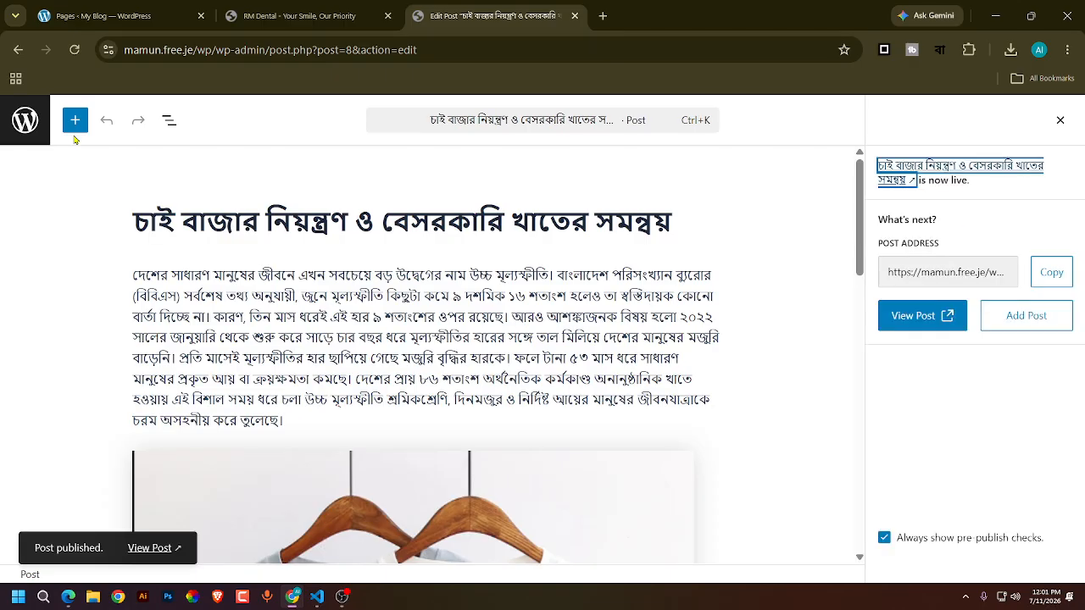
# - Try to view the live site by opening the domain's root address in a new tab
pyautogui.moveTo(196, 49); pyautogui.dragTo(107, 53)
pyautogui.hotkey('ctrl', 'c')
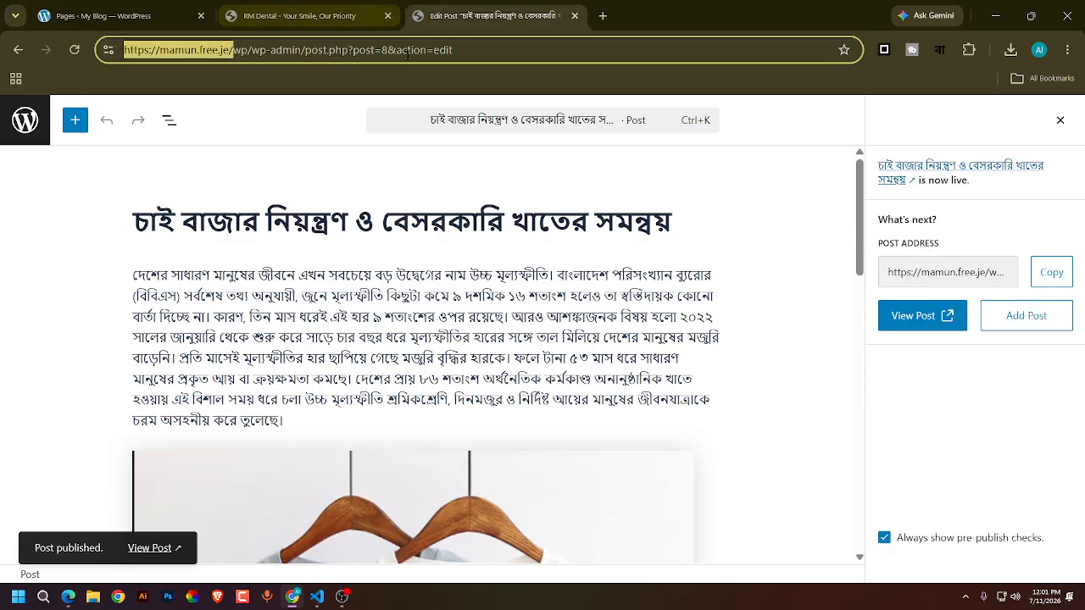
pyautogui.click(603, 15)
pyautogui.hotkey('ctrl', 'v')
pyautogui.press('Return')
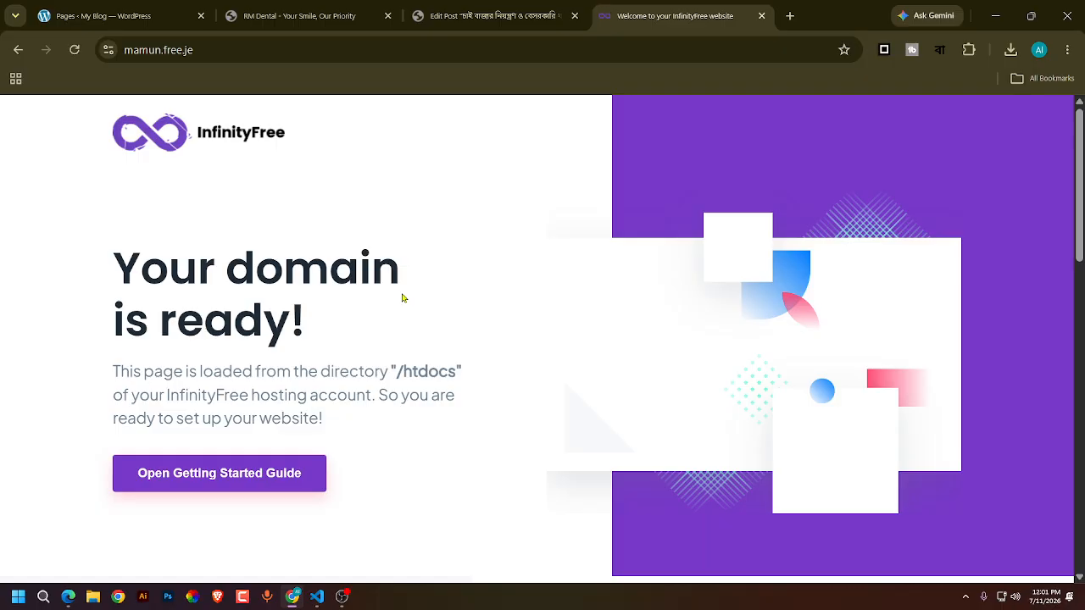
pyautogui.click(551, 16)
pyautogui.click(700, 19)
pyautogui.click(761, 16)
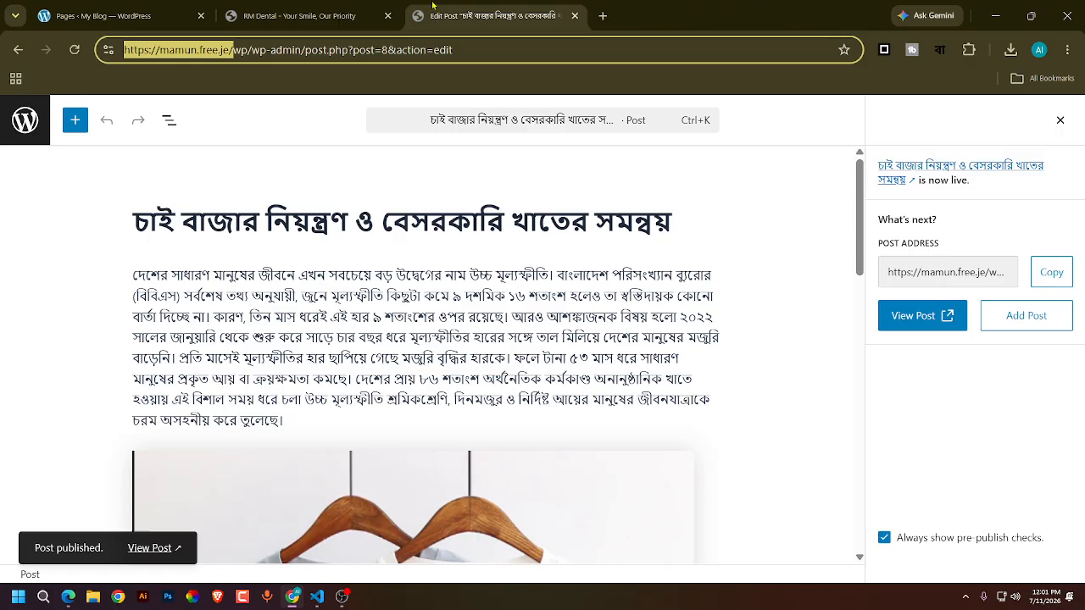
# - Return to the posts list and open the live blog in a new tab to check how the published post appears
pyautogui.click(25, 119)
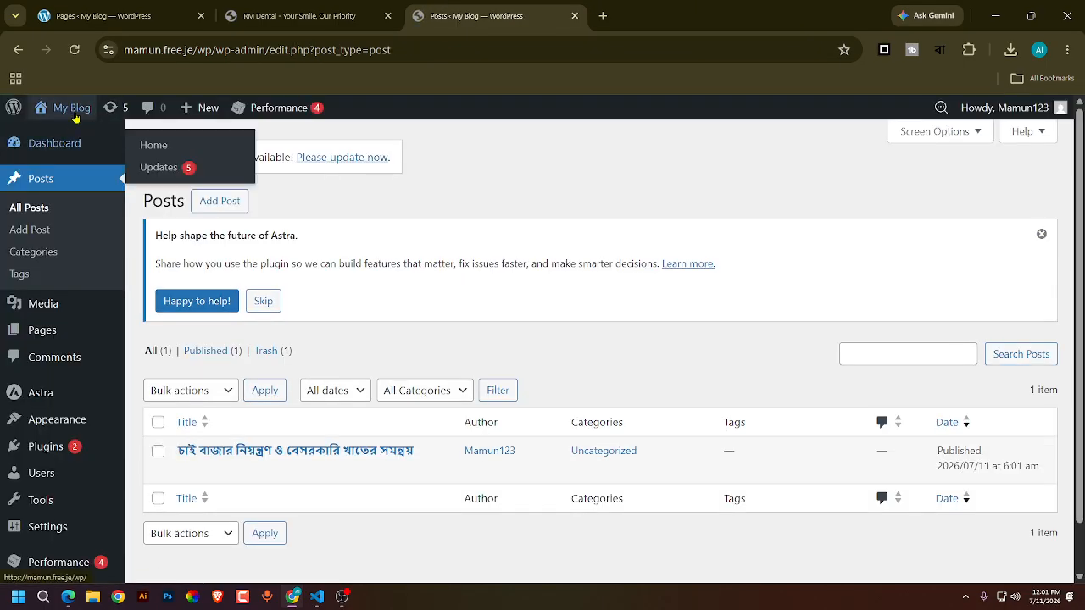
pyautogui.moveTo(73, 109)
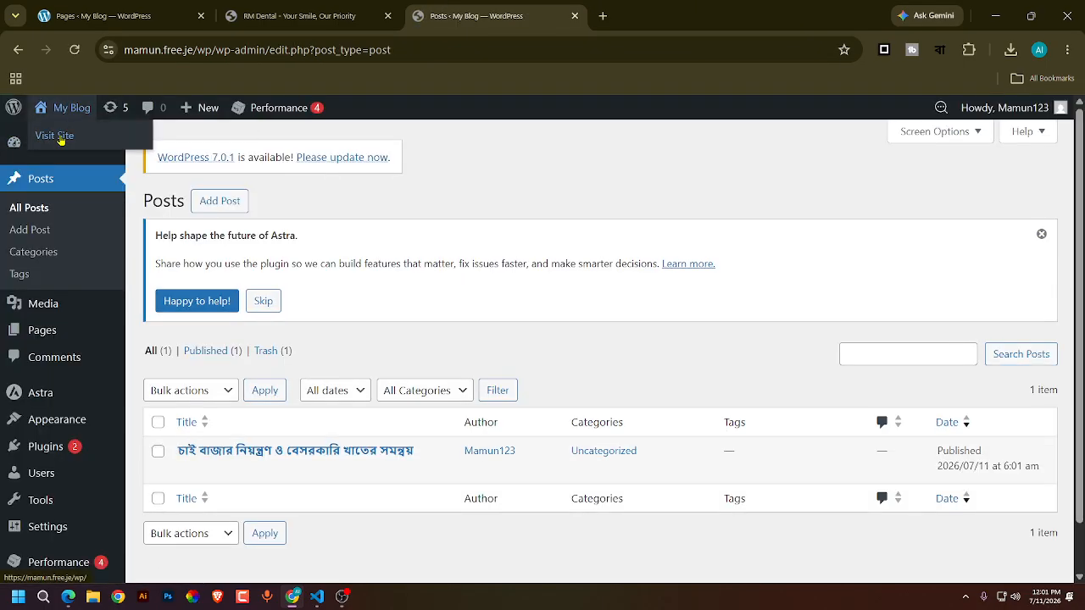
pyautogui.rightClick(61, 140)
pyautogui.click(128, 152)
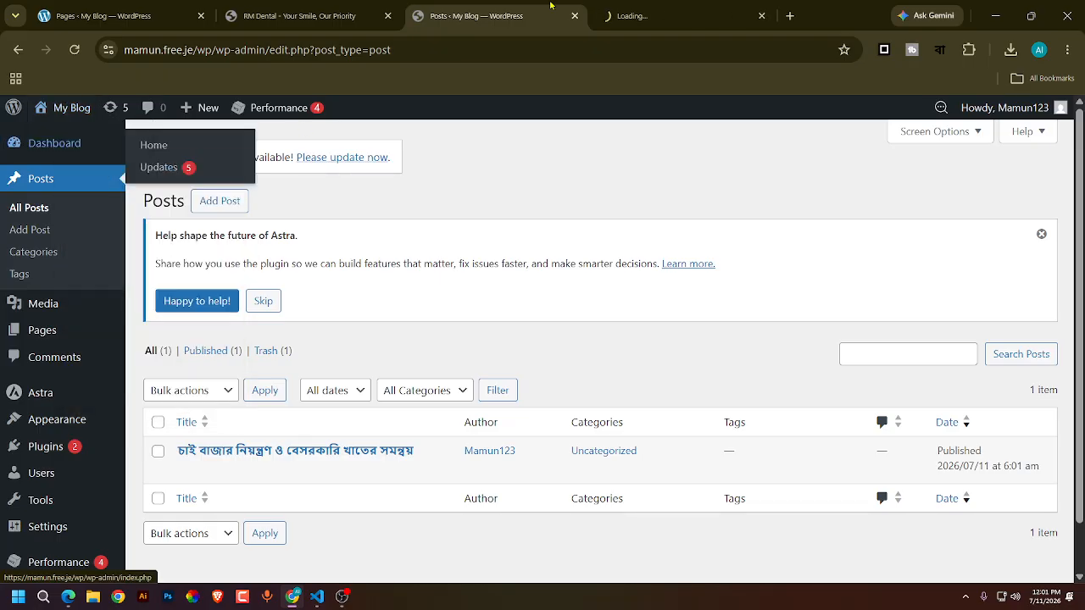
pyautogui.click(670, 16)
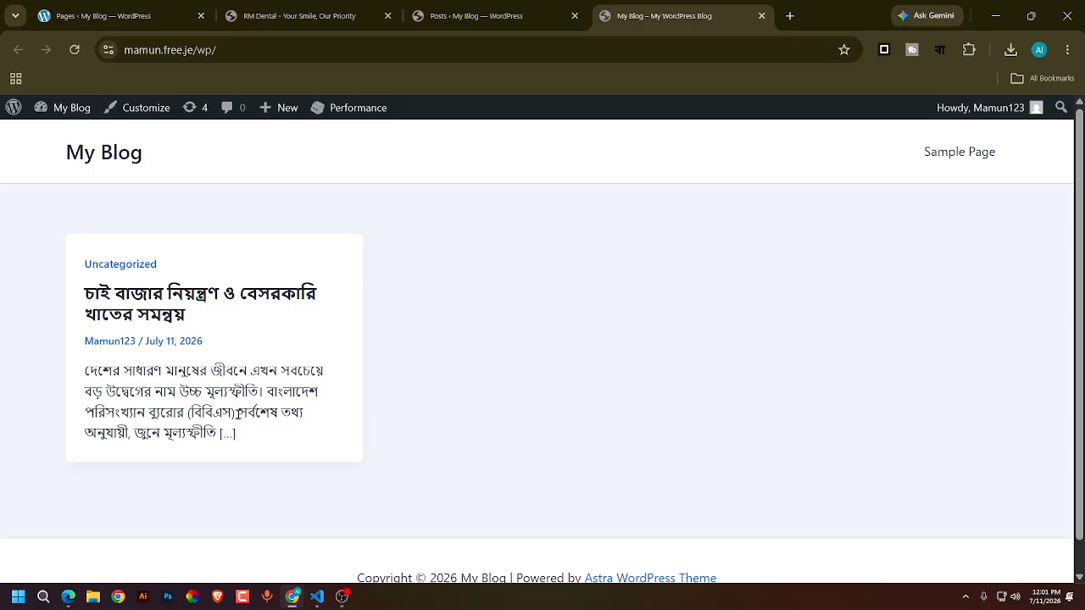
pyautogui.scroll(-1, 536, 329)
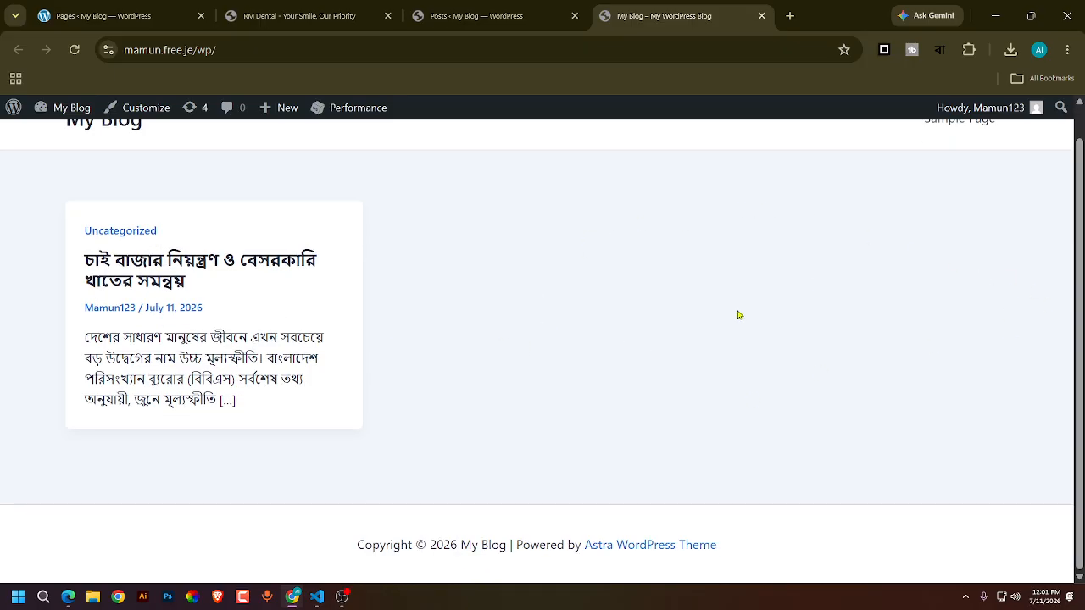
pyautogui.scroll(1, 727, 325)
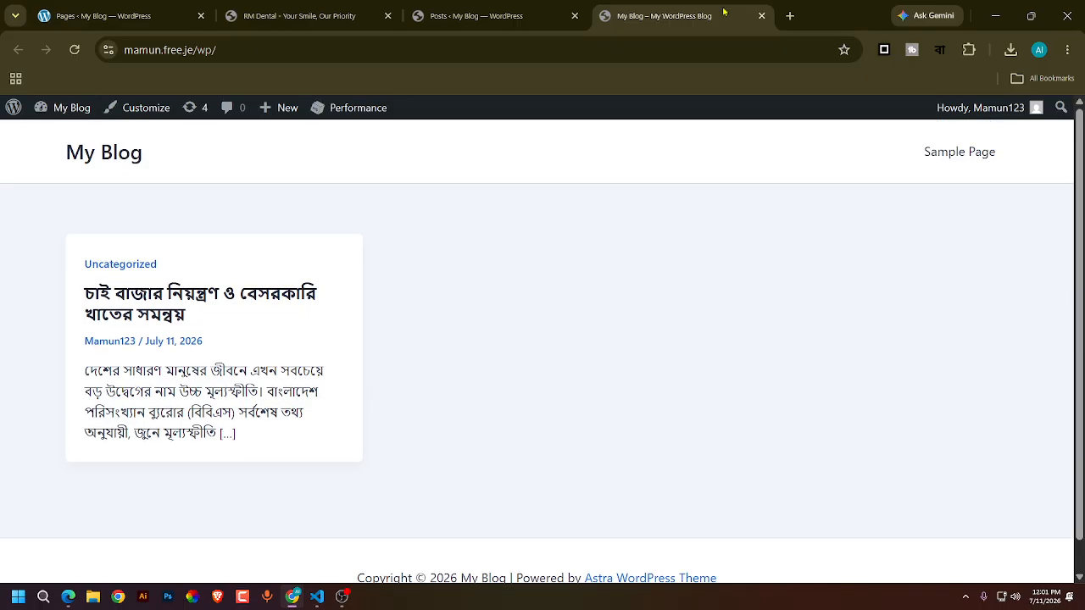
# - Search Google for "prothom alo bd" in a new tab, open the Prothom Alo news site and close its pop-up advertisement
pyautogui.click(790, 15)
pyautogui.write('p')
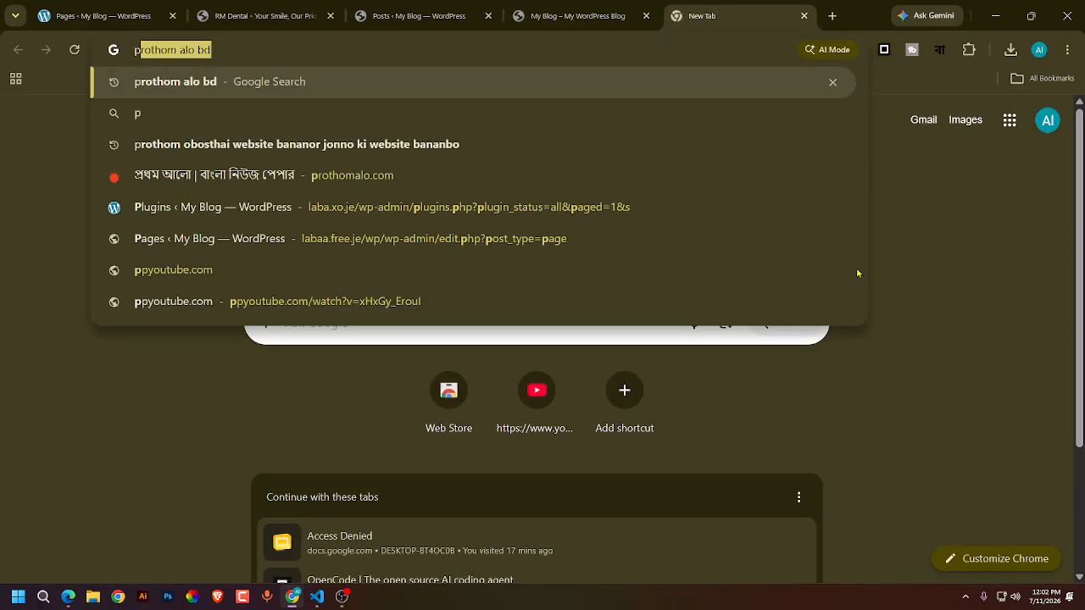
pyautogui.press('Return')
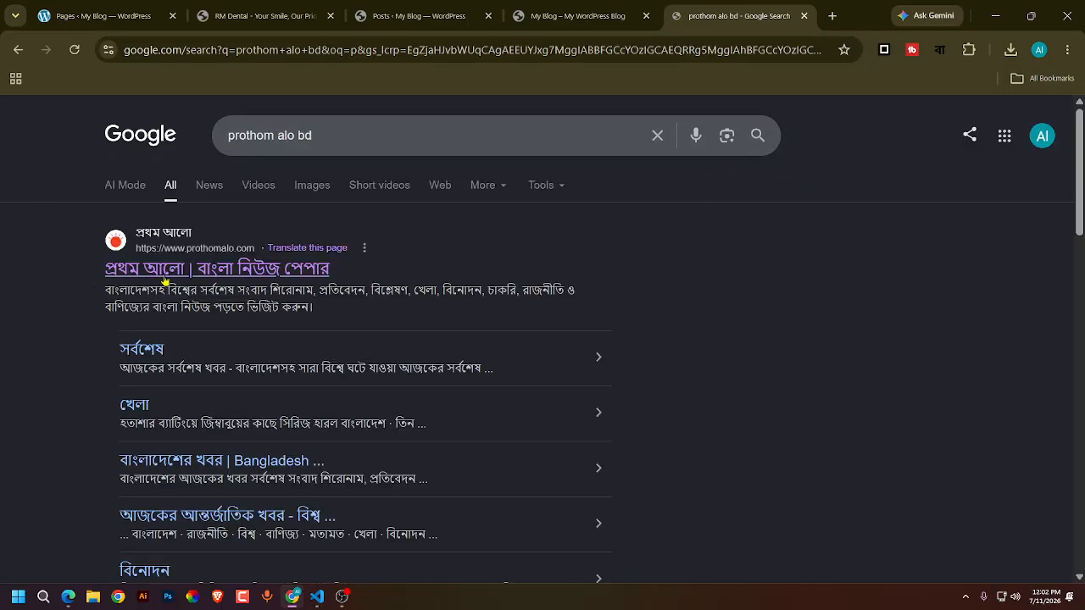
pyautogui.click(166, 270)
pyautogui.scroll(-3, 453, 373)
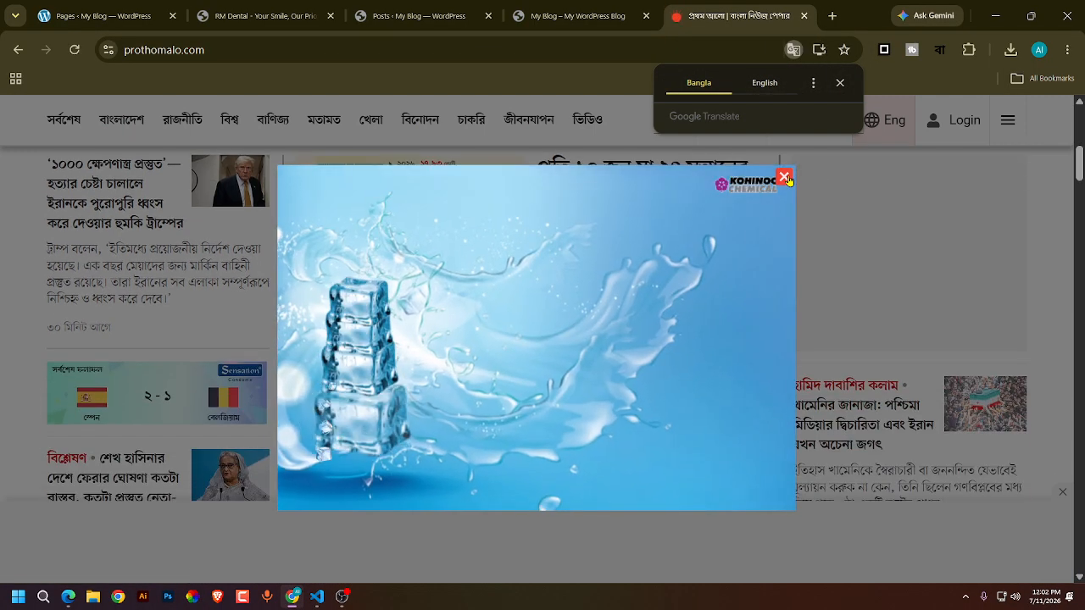
pyautogui.click(204, 346)
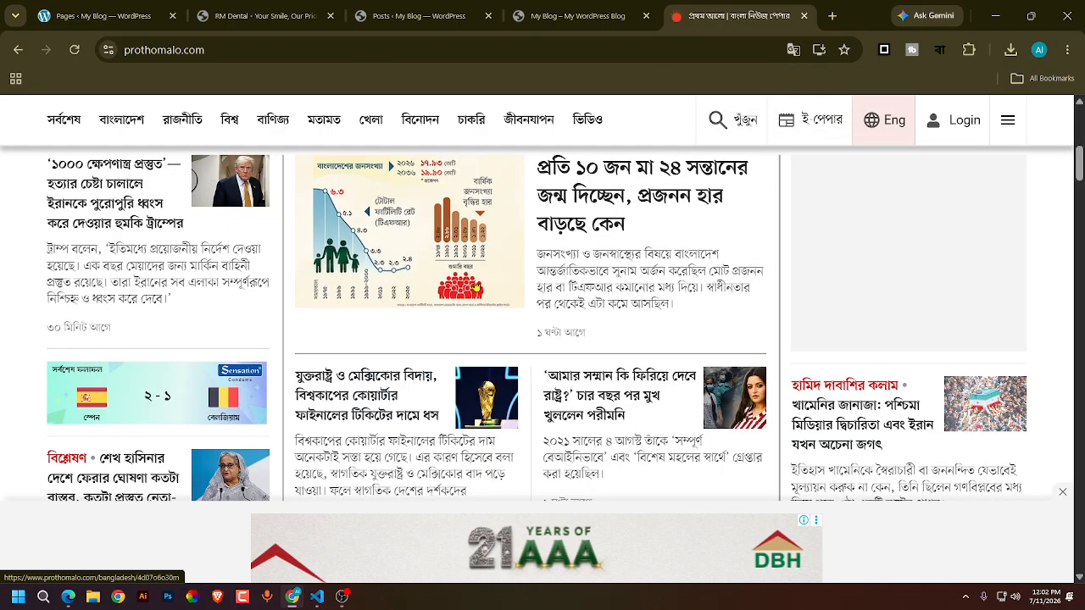
# - Examine how the Prothom Alo home page shows images with its news items and compare it with the blog's home page
pyautogui.scroll(2, 451, 240)
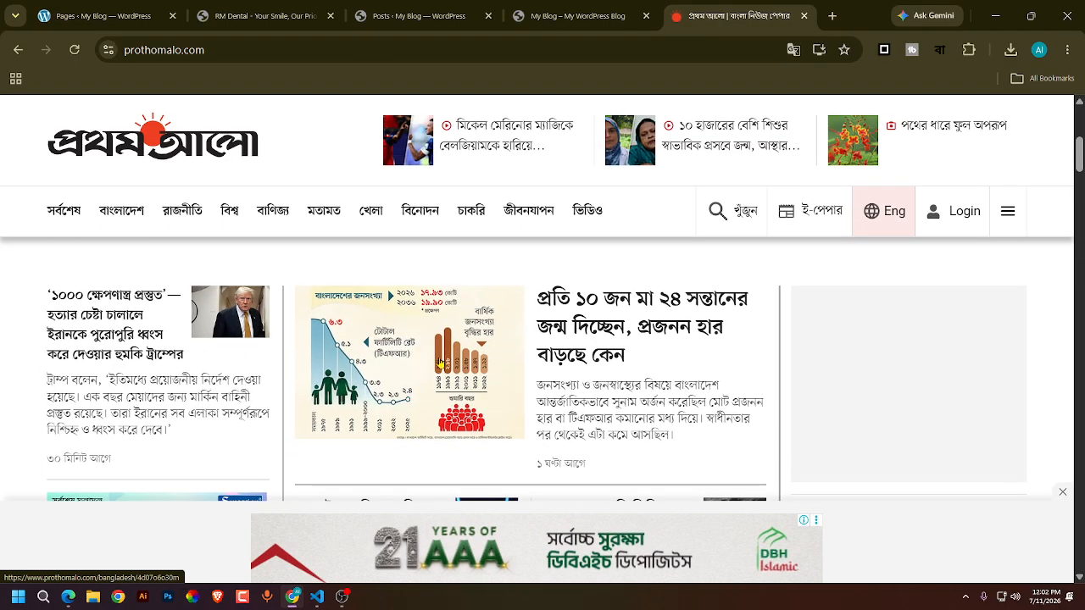
pyautogui.scroll(-6, 434, 378)
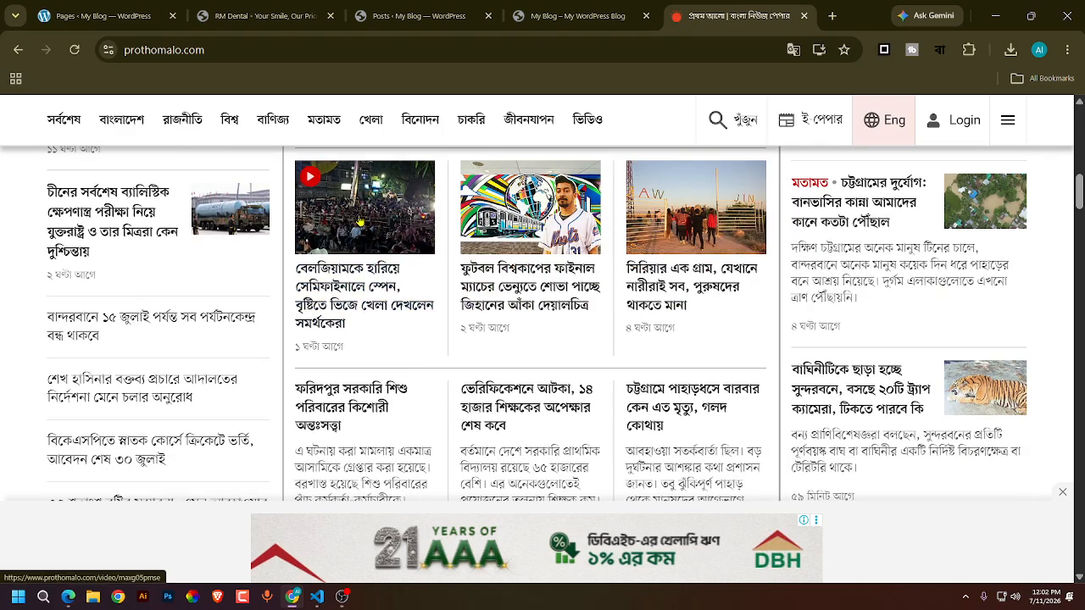
pyautogui.scroll(-3, 702, 301)
pyautogui.scroll(2, 701, 327)
pyautogui.scroll(2, 700, 333)
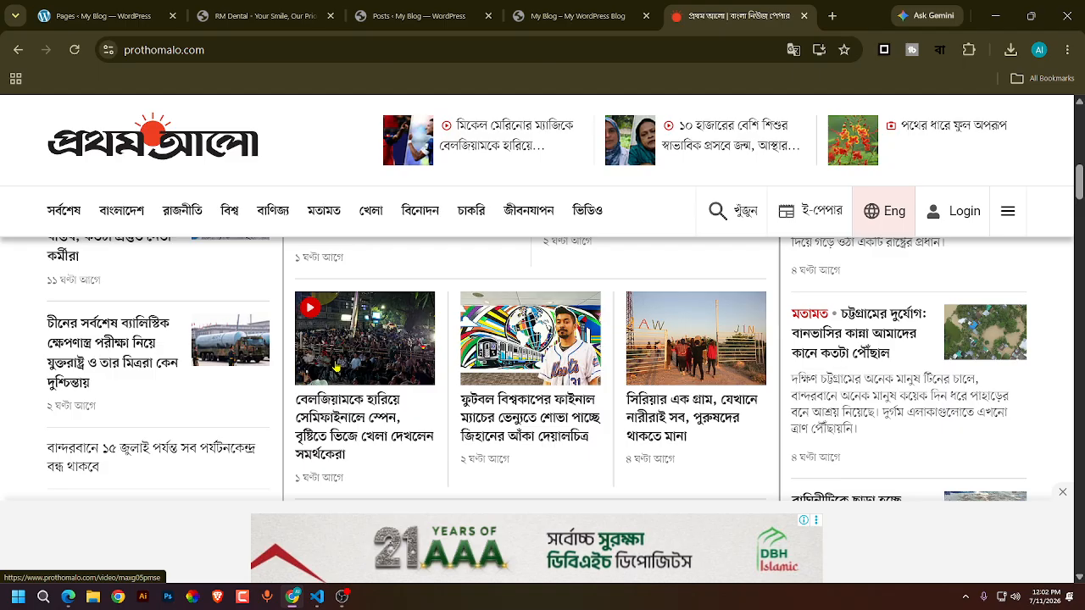
pyautogui.click(576, 17)
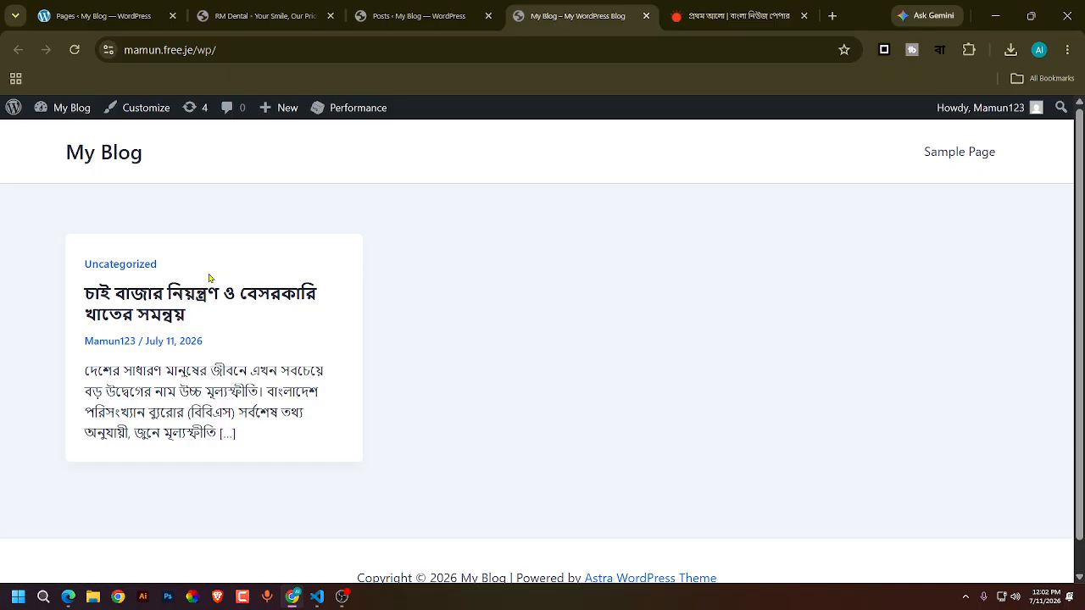
# - Return to the posts list in the dashboard and open the published post for editing
pyautogui.click(448, 9)
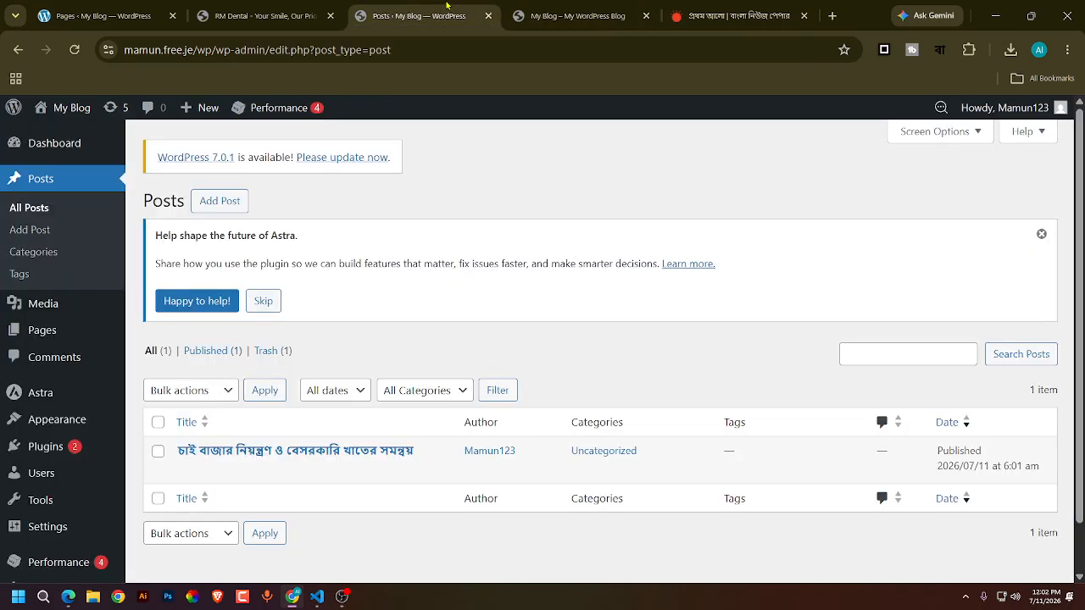
pyautogui.click(555, 13)
pyautogui.hotkey('ctrl', 'shift', 'Tab')
pyautogui.click(184, 472)
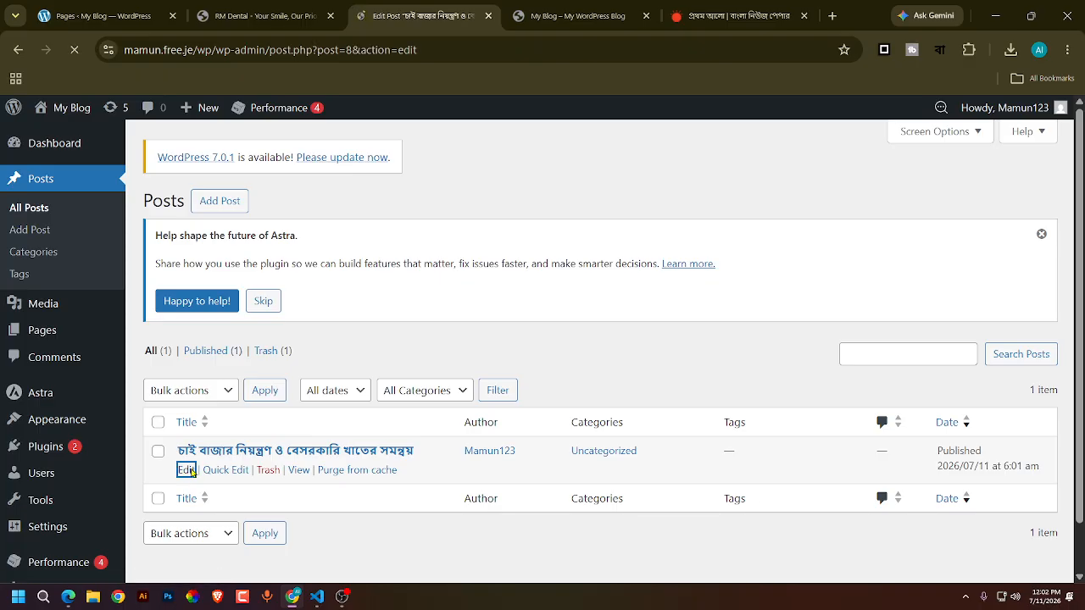
pyautogui.scroll(-2, 580, 342)
pyautogui.scroll(2, 576, 356)
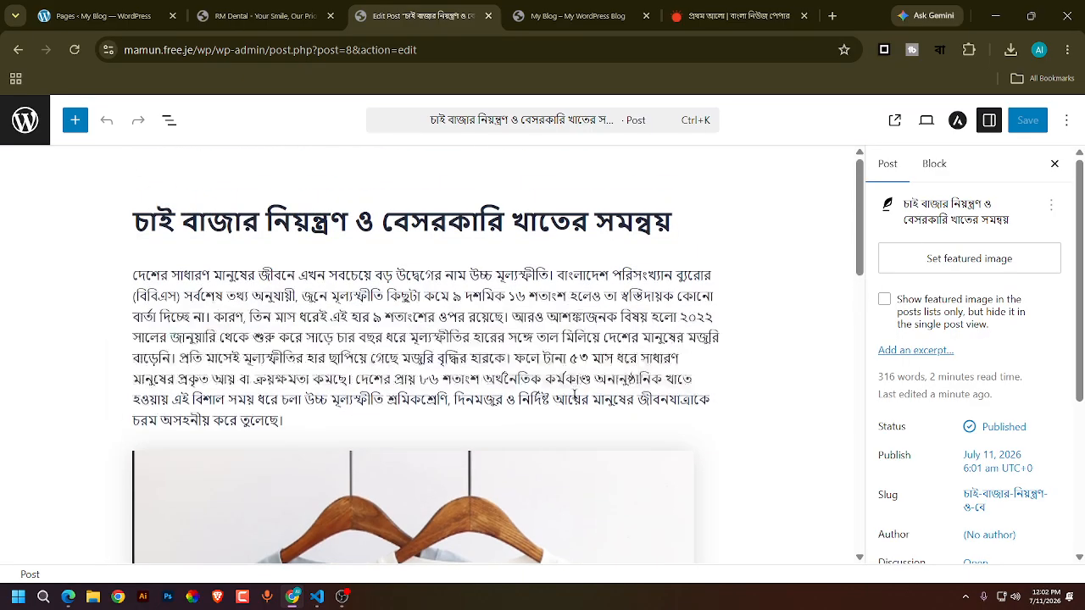
# - Hide and reshow the settings sidebar, and check its Block settings before returning to the Post settings
pyautogui.click(1055, 164)
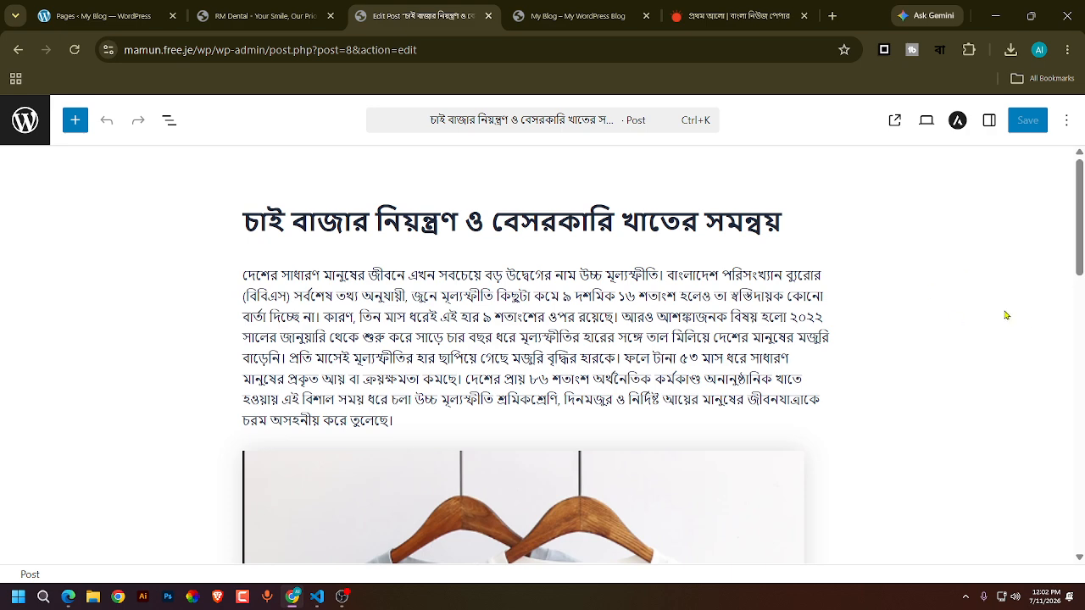
pyautogui.click(989, 121)
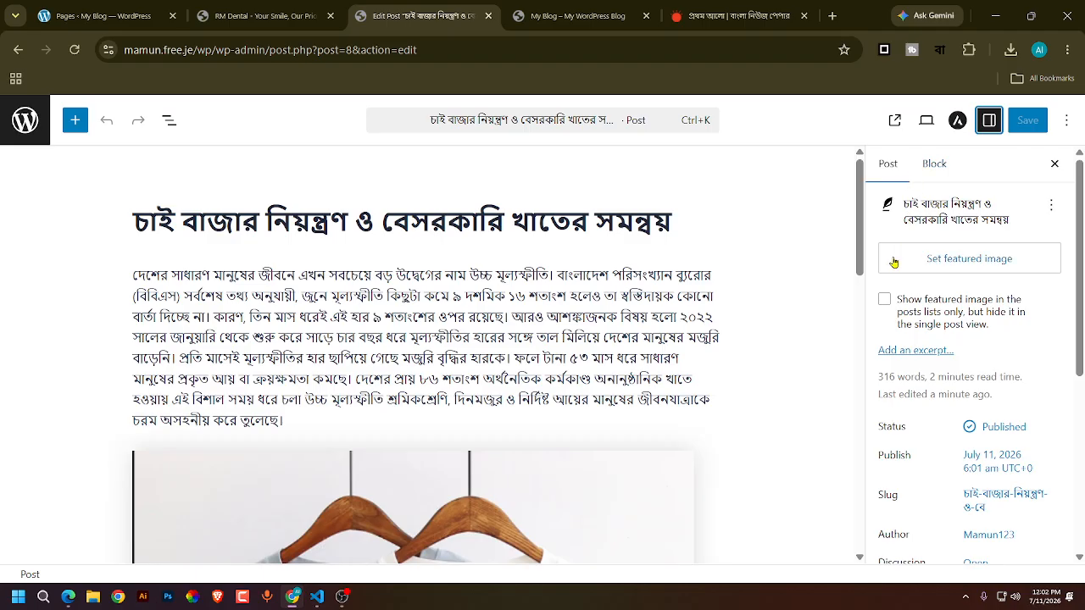
pyautogui.click(937, 165)
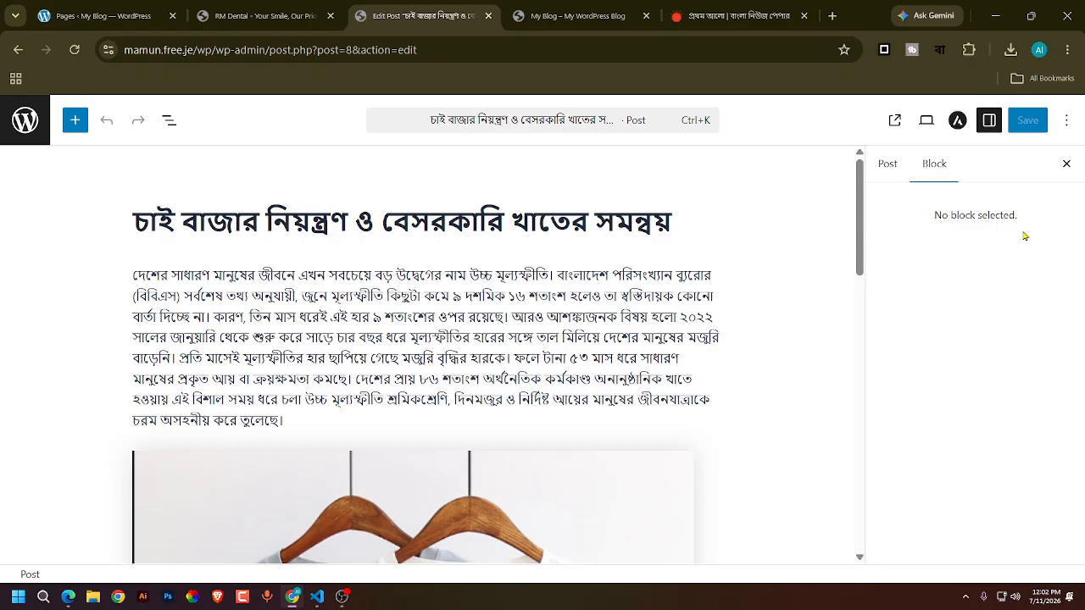
pyautogui.click(889, 177)
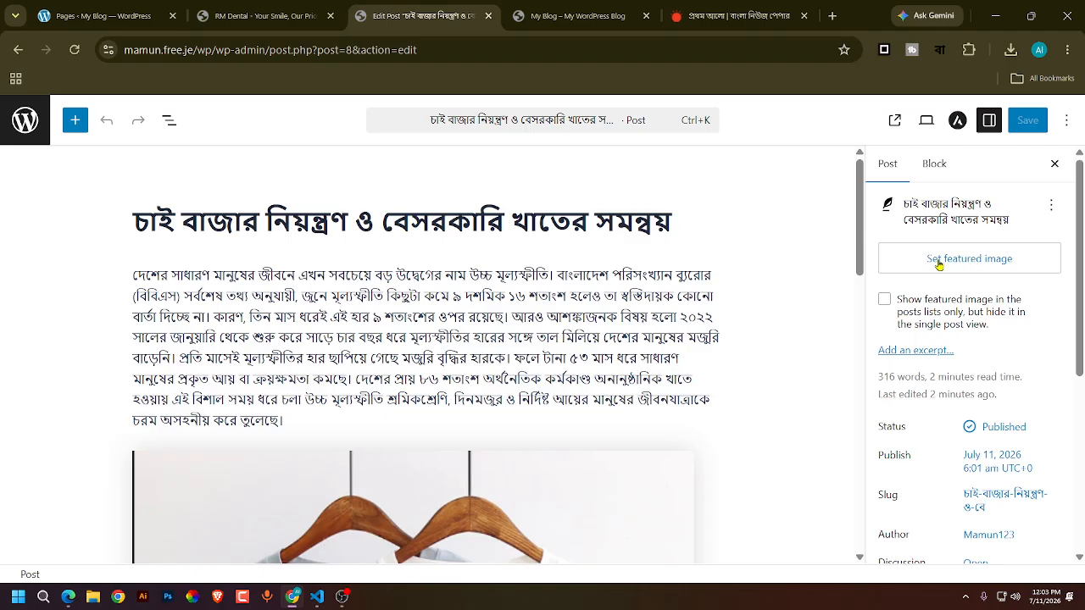
# - Upload "Screenshot 2024-07-14 151030.png" as the post's featured image and save the post
pyautogui.click(919, 265)
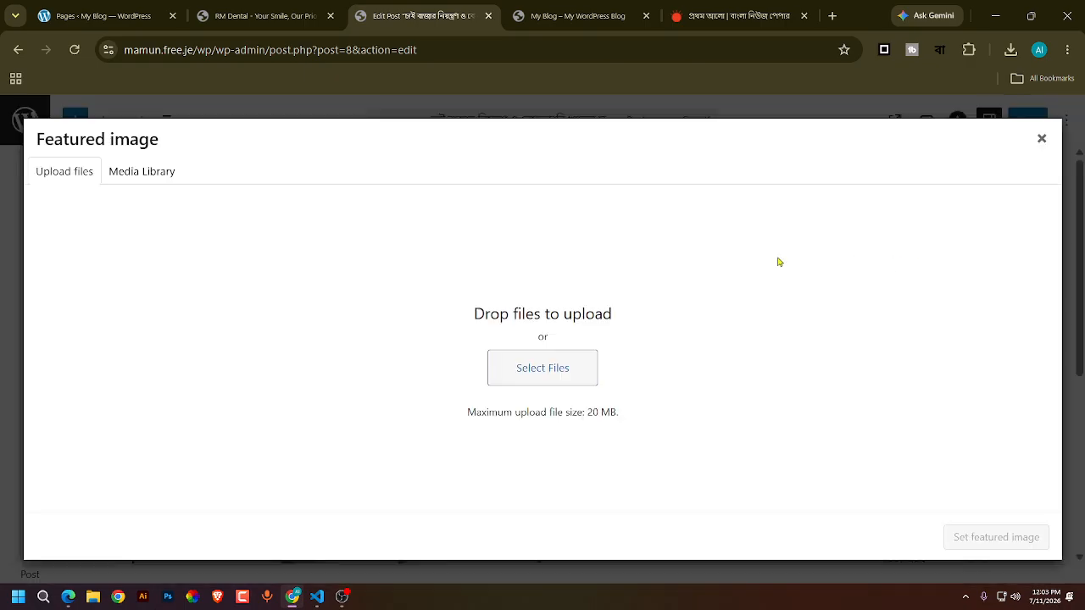
pyautogui.click(537, 370)
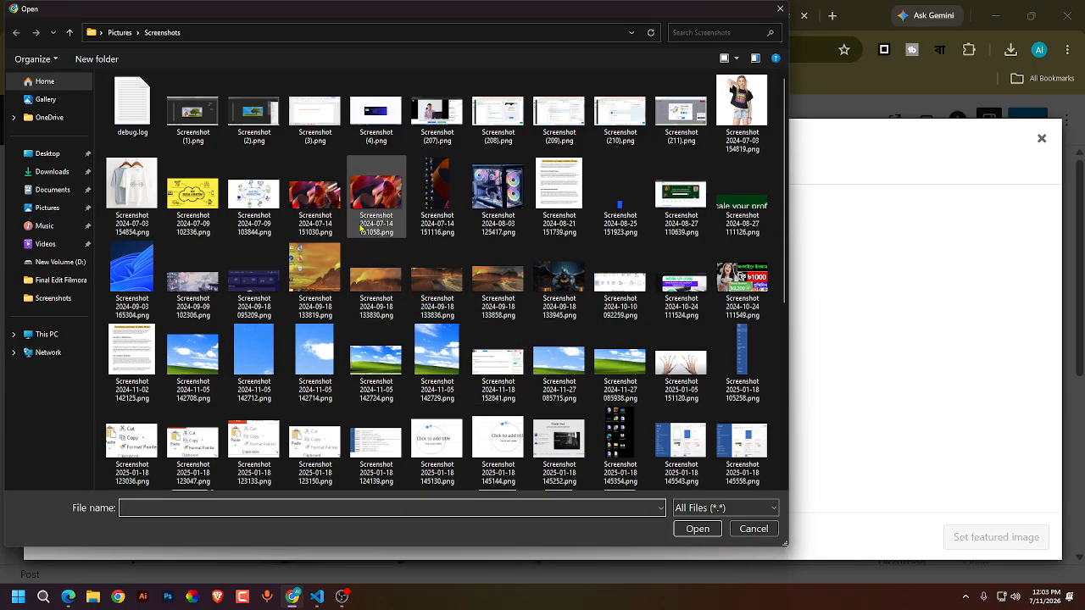
pyautogui.click(324, 197)
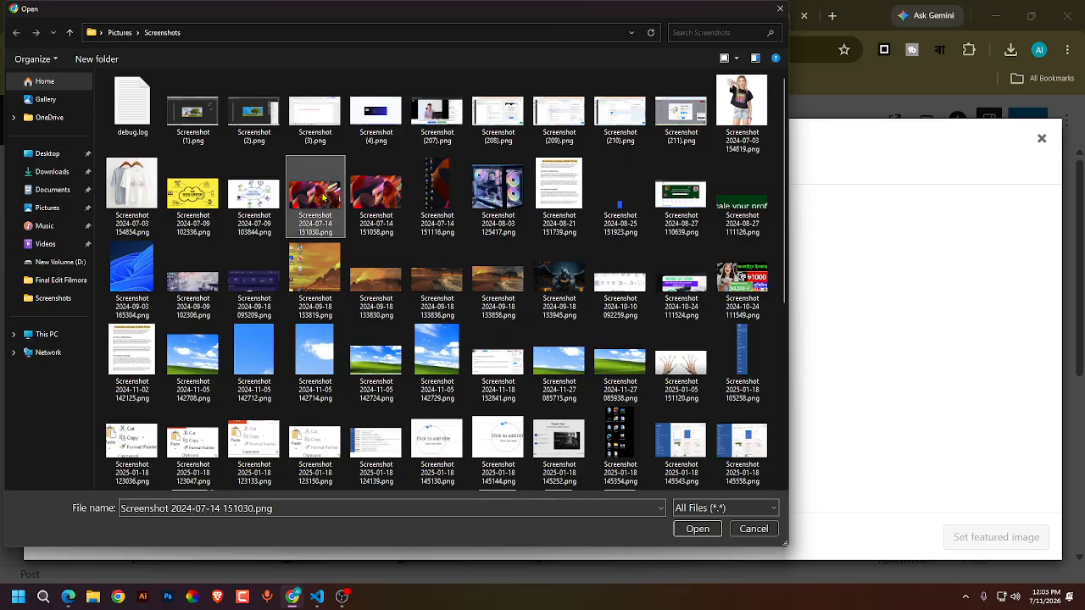
pyautogui.click(697, 529)
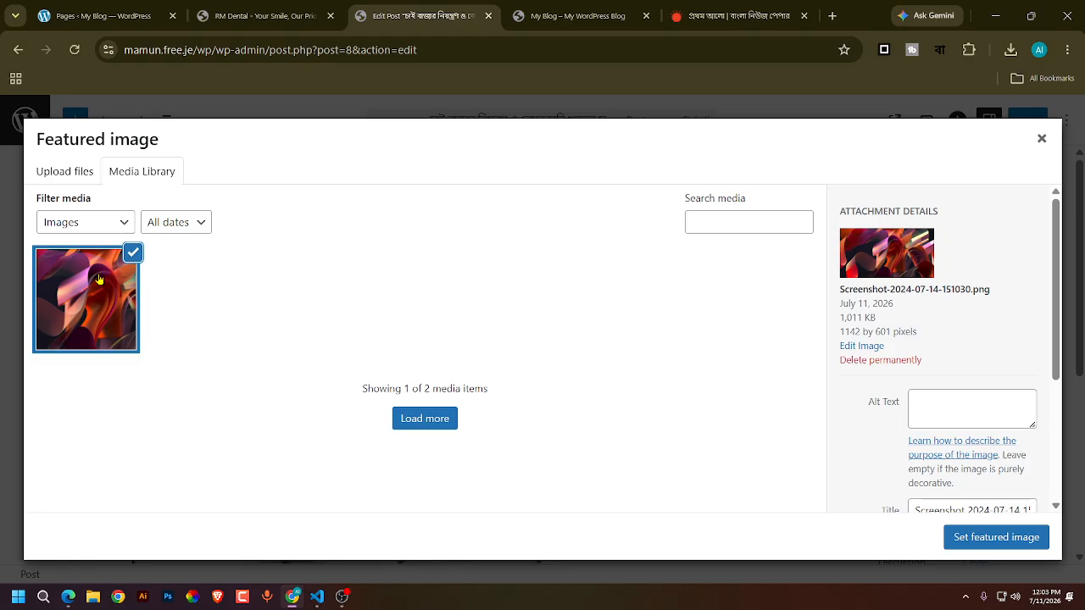
pyautogui.click(133, 252)
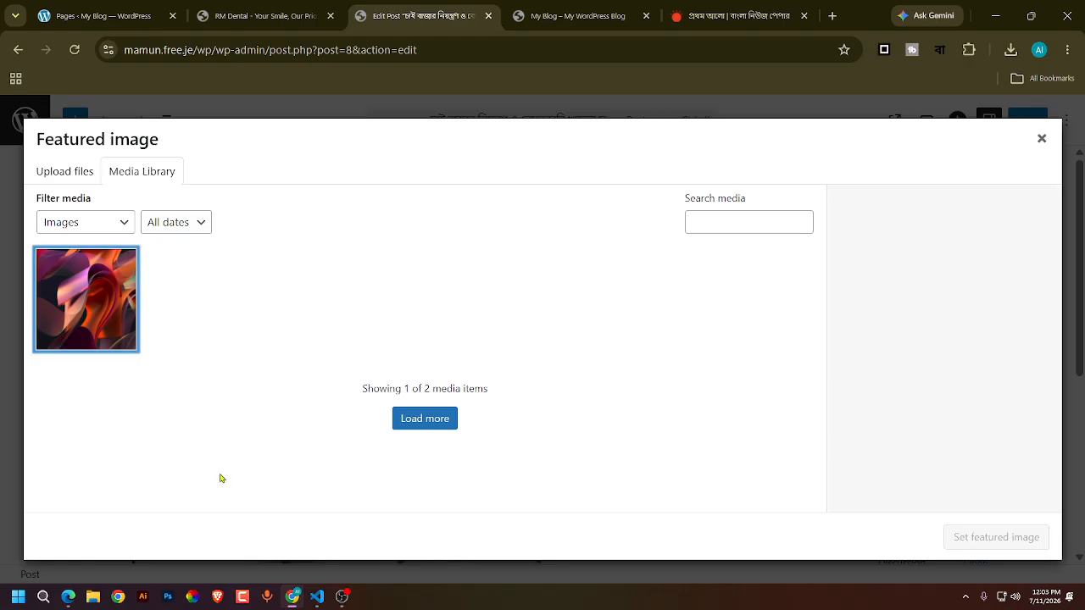
pyautogui.click(82, 283)
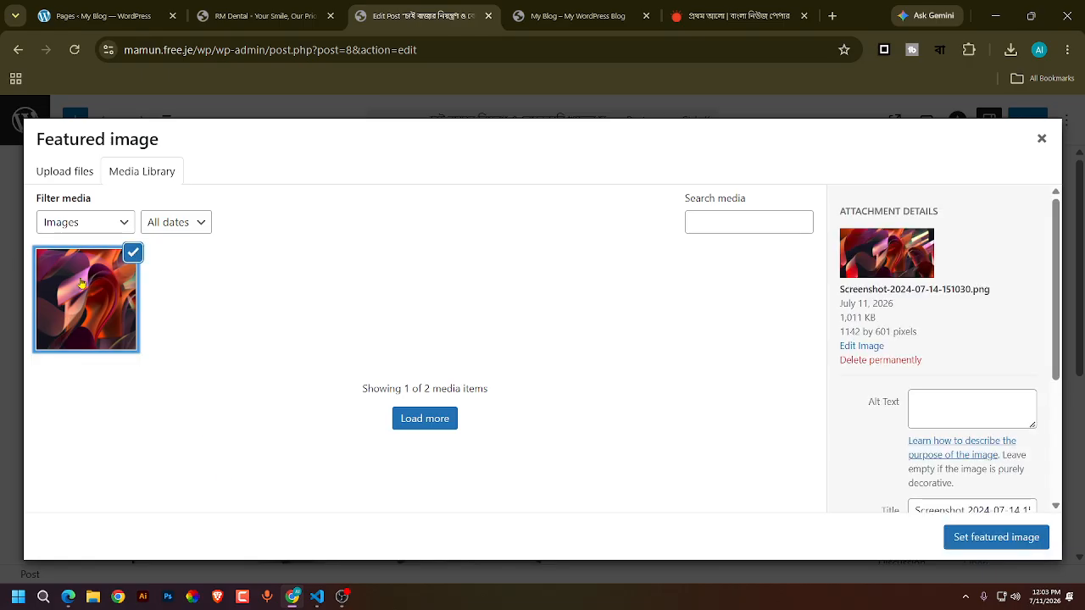
pyautogui.click(1001, 547)
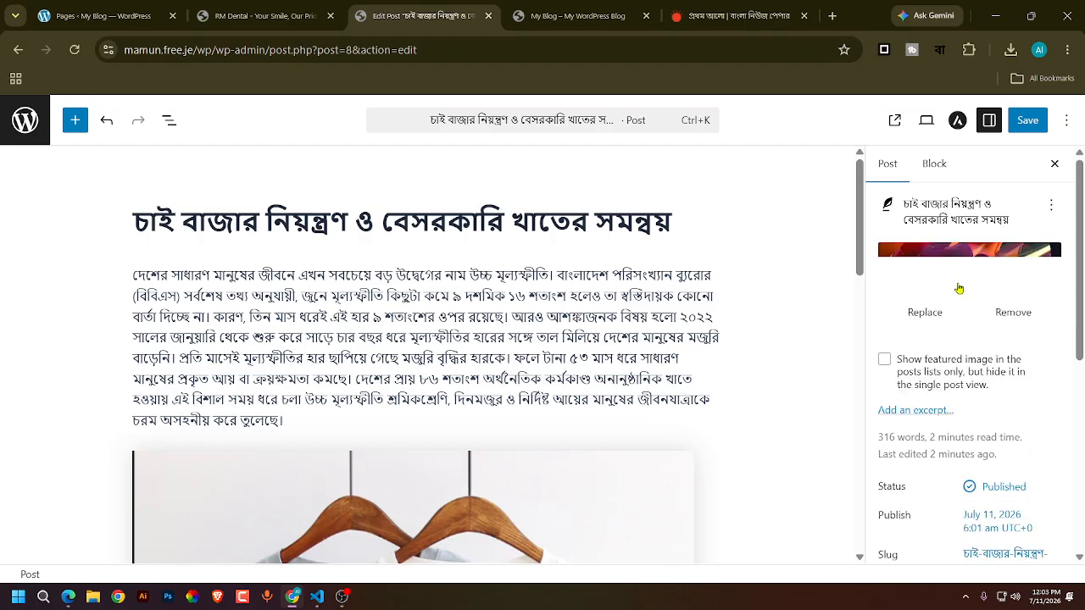
pyautogui.click(1031, 129)
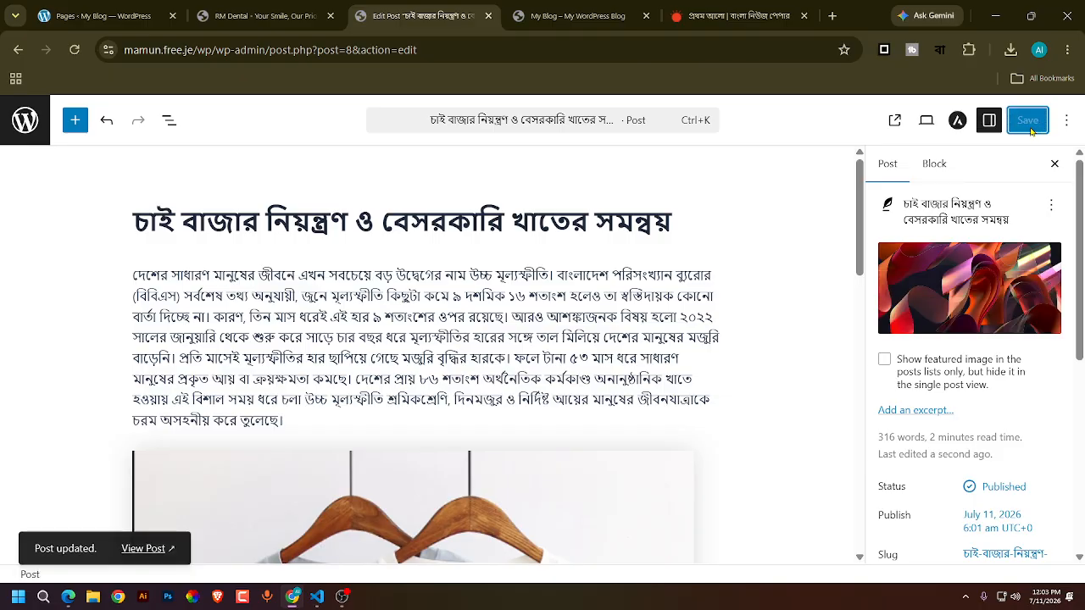
# - Reload the blog's home page and check how the featured image displays on the post card
pyautogui.click(576, 15)
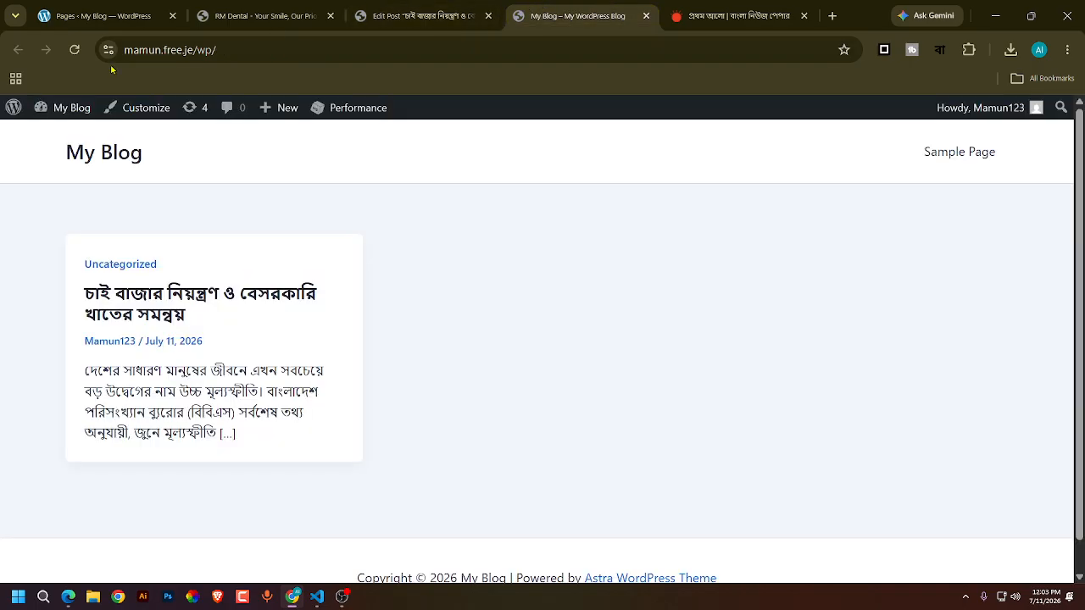
pyautogui.click(75, 50)
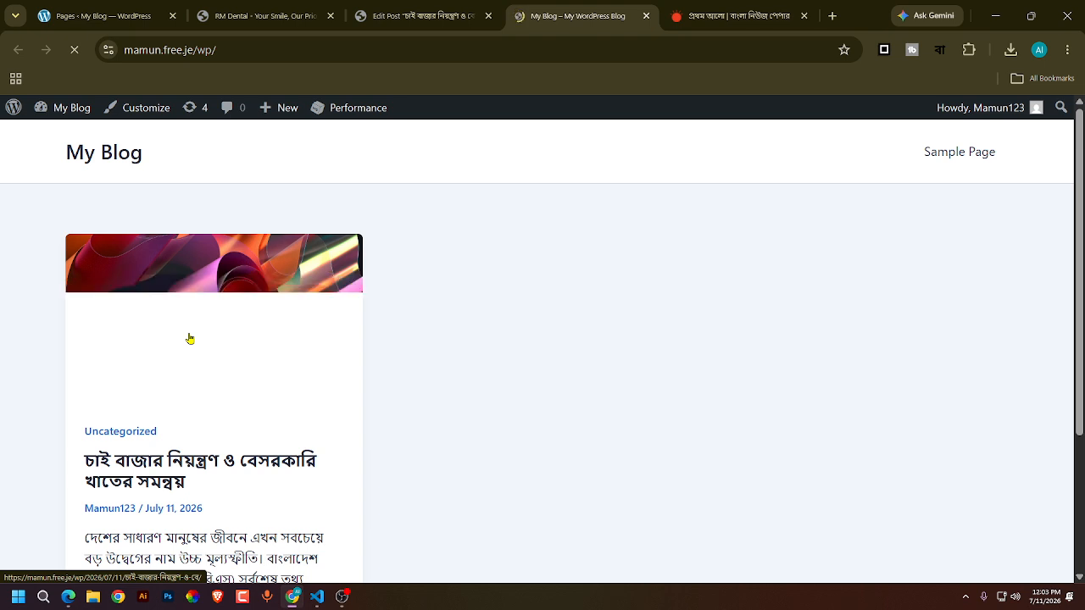
pyautogui.scroll(-2, 190, 338)
pyautogui.scroll(2, 445, 446)
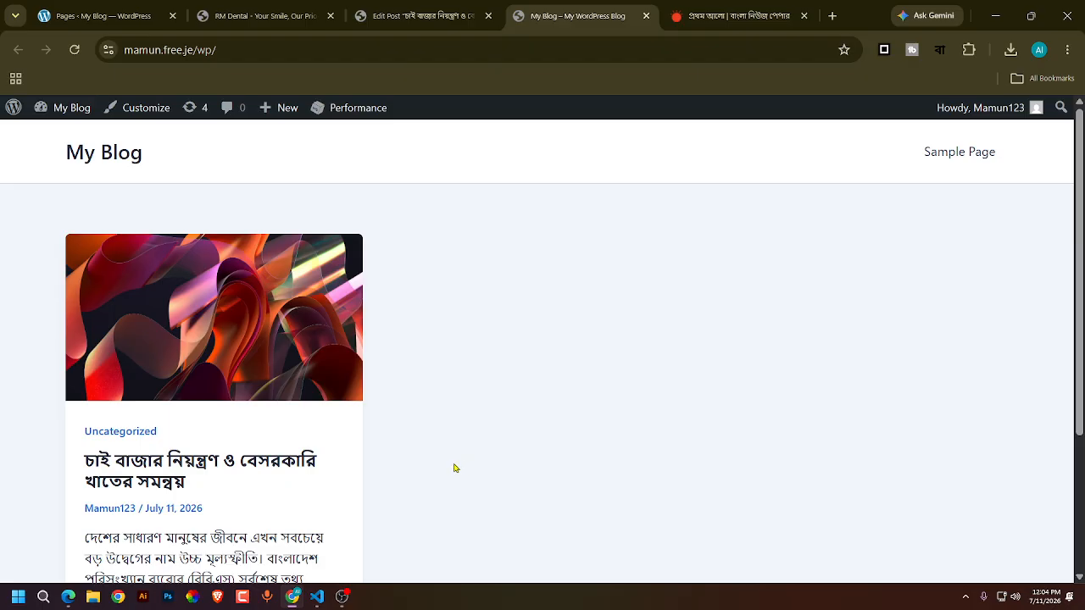
# - Compare the post's content in the editor with its card on the blog's home page
pyautogui.click(385, 6)
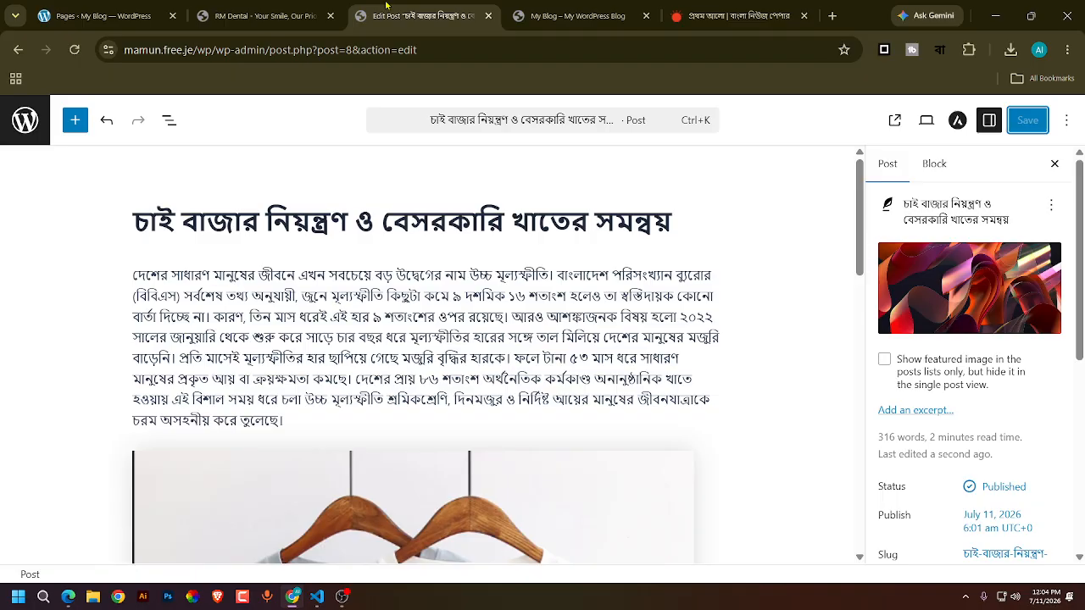
pyautogui.click(551, 8)
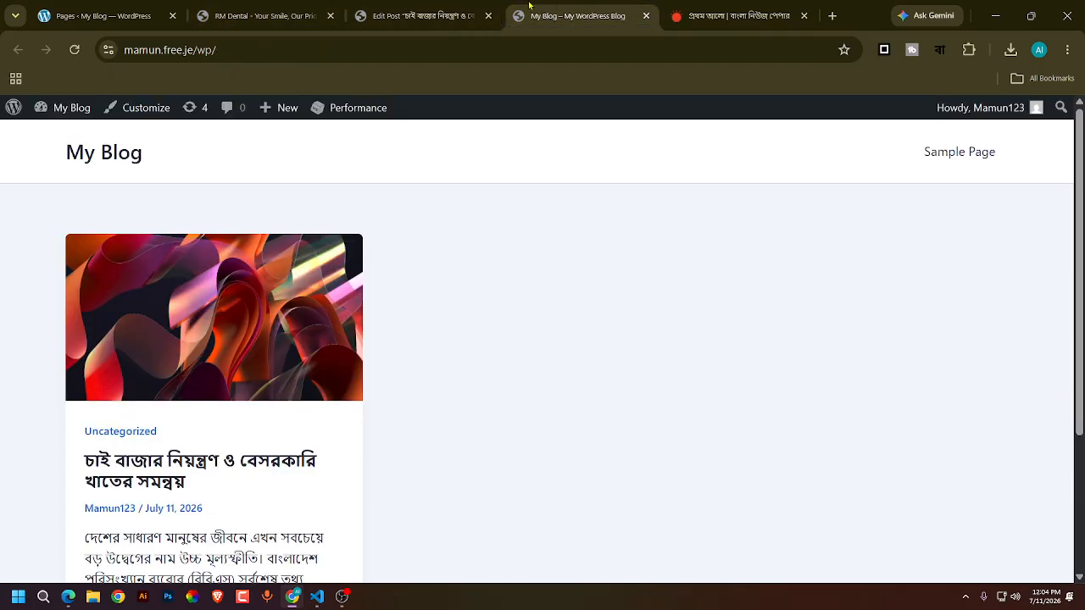
pyautogui.click(458, 17)
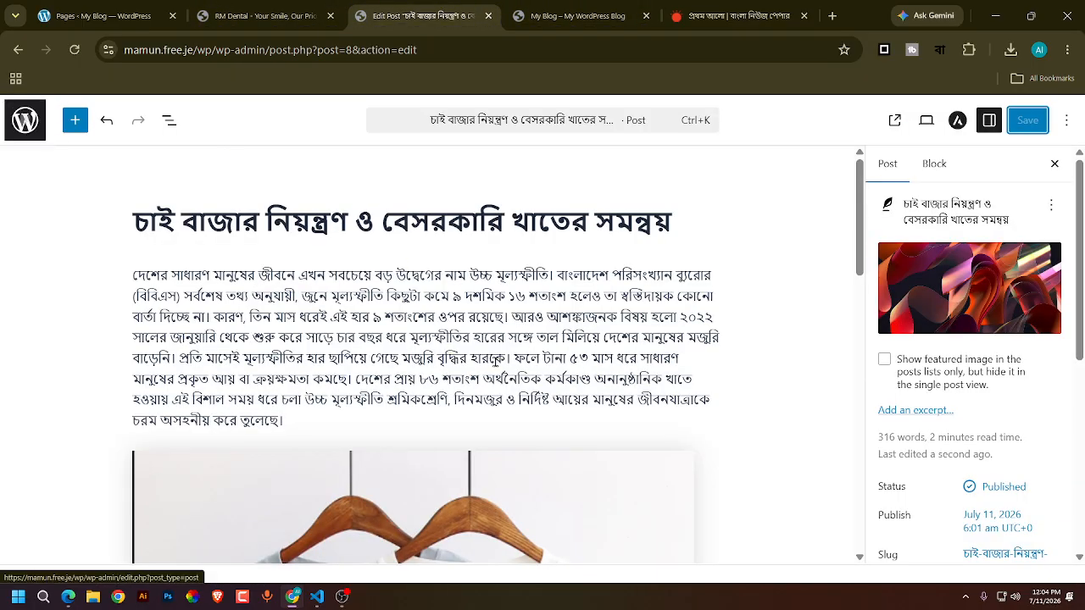
pyautogui.scroll(-12, 451, 349)
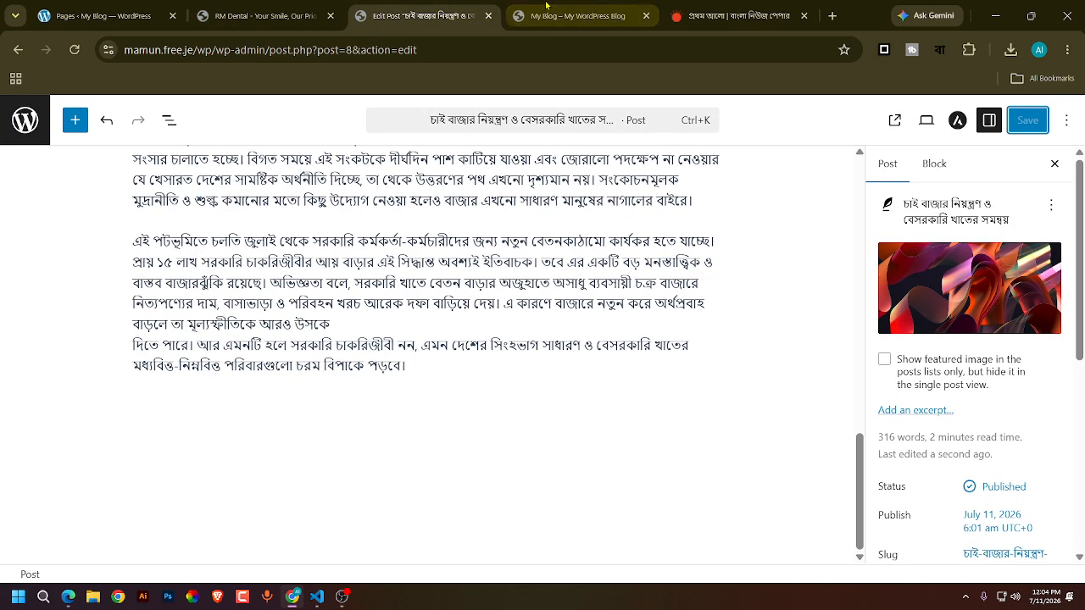
pyautogui.click(576, 16)
pyautogui.scroll(-5, 239, 336)
pyautogui.scroll(5, 395, 373)
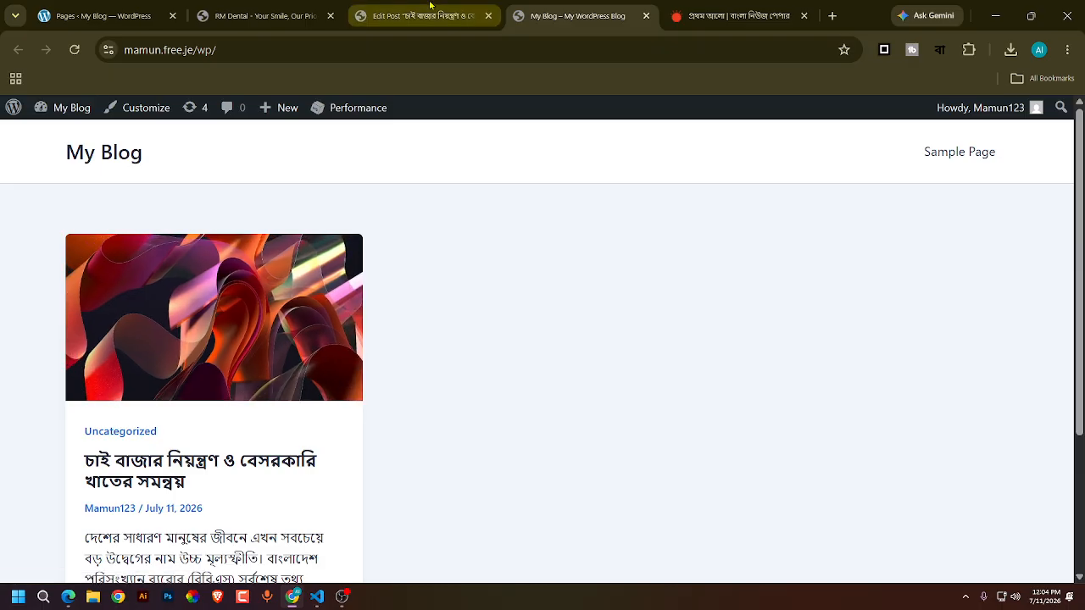
pyautogui.moveTo(10, 113)
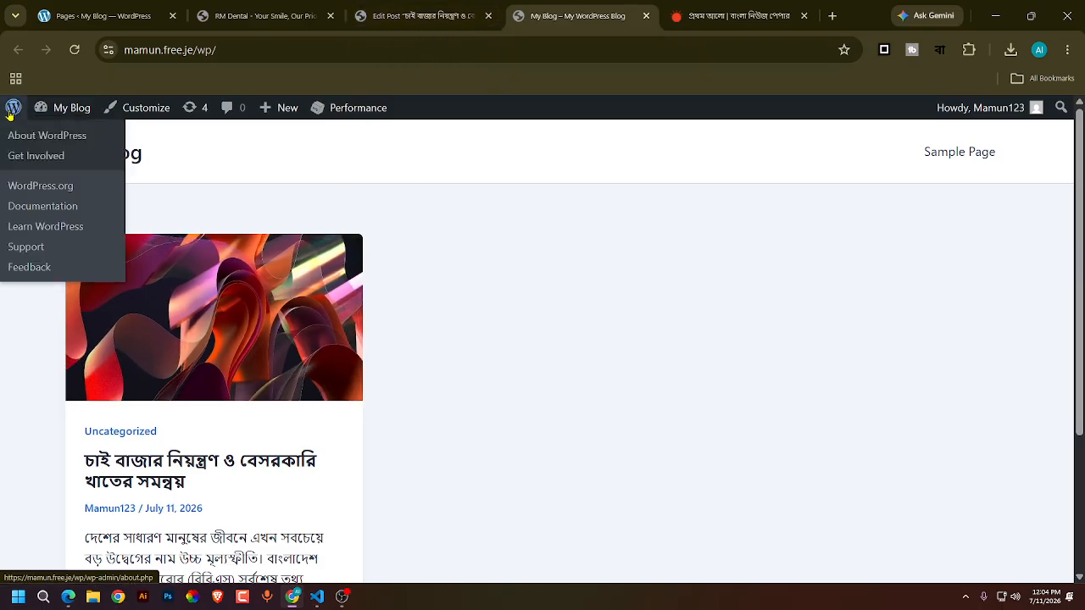
# - Leave the post editor and open the list of all pages in the dashboard
pyautogui.hotkey('ctrl', 'shift', 'Tab')
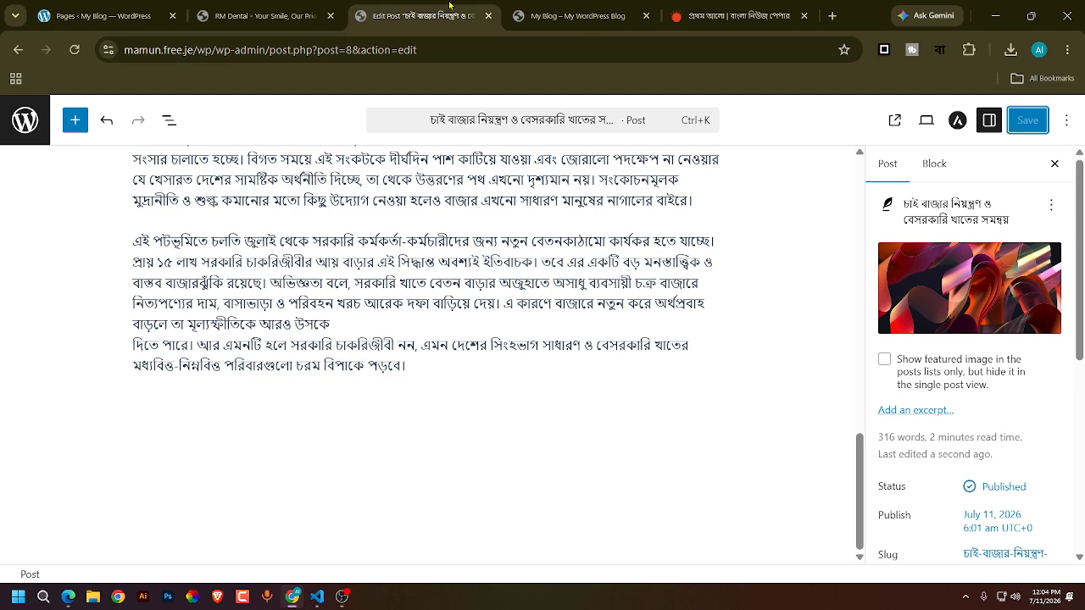
pyautogui.click(26, 122)
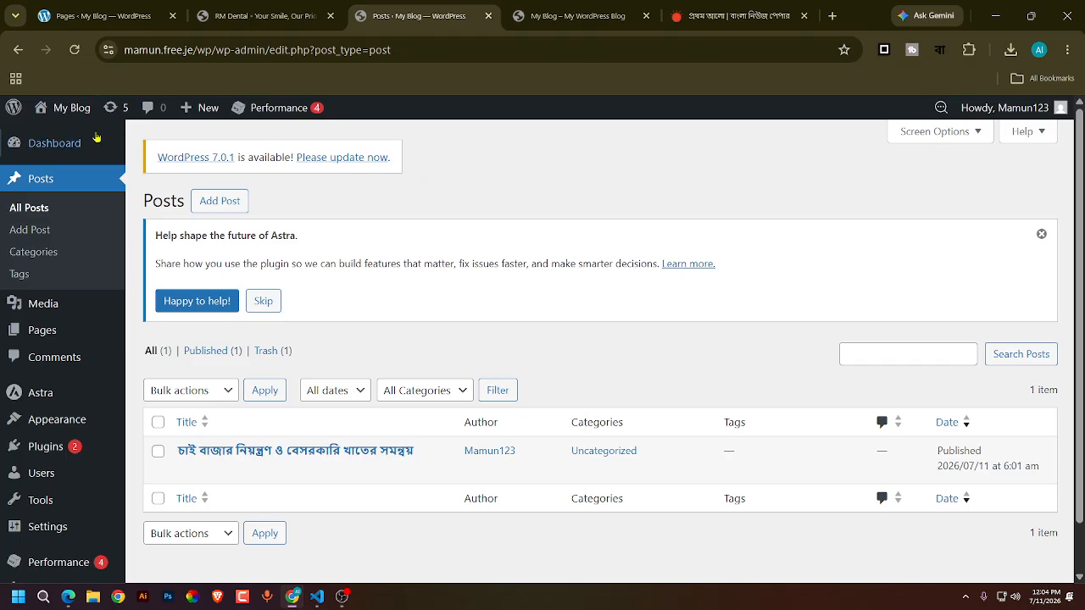
pyautogui.moveTo(52, 340)
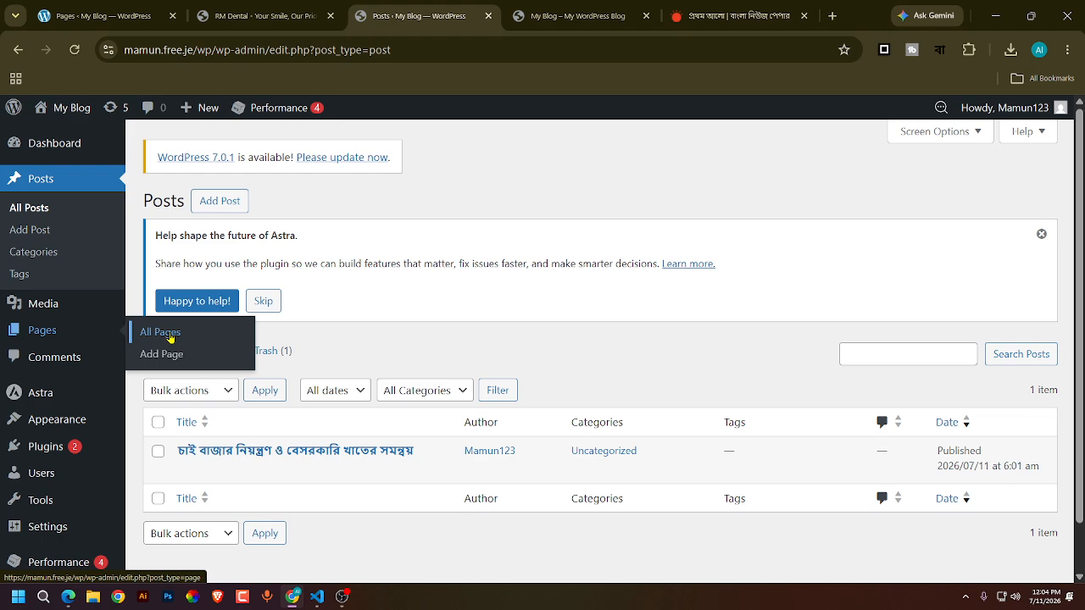
pyautogui.click(170, 336)
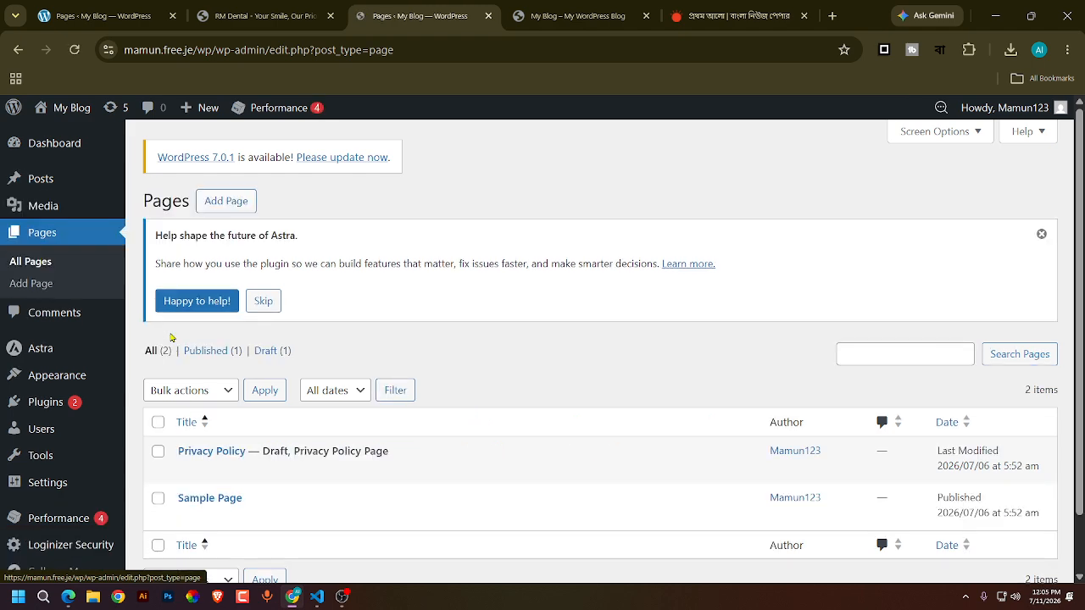
# - Move the Privacy Policy and Sample Page pages to the Trash with one bulk action
pyautogui.scroll(-1, 526, 356)
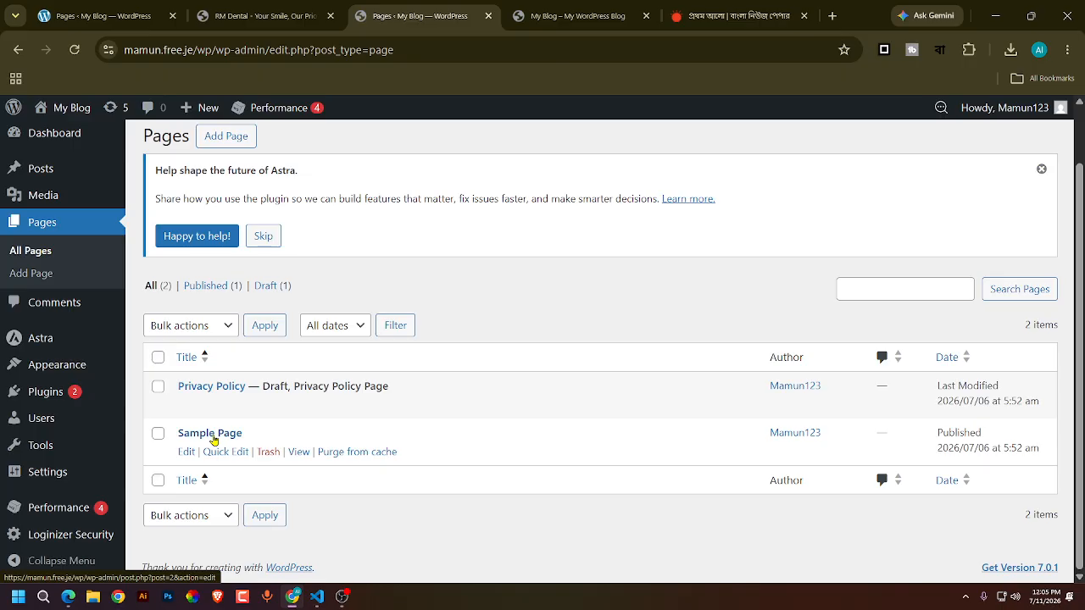
pyautogui.click(158, 387)
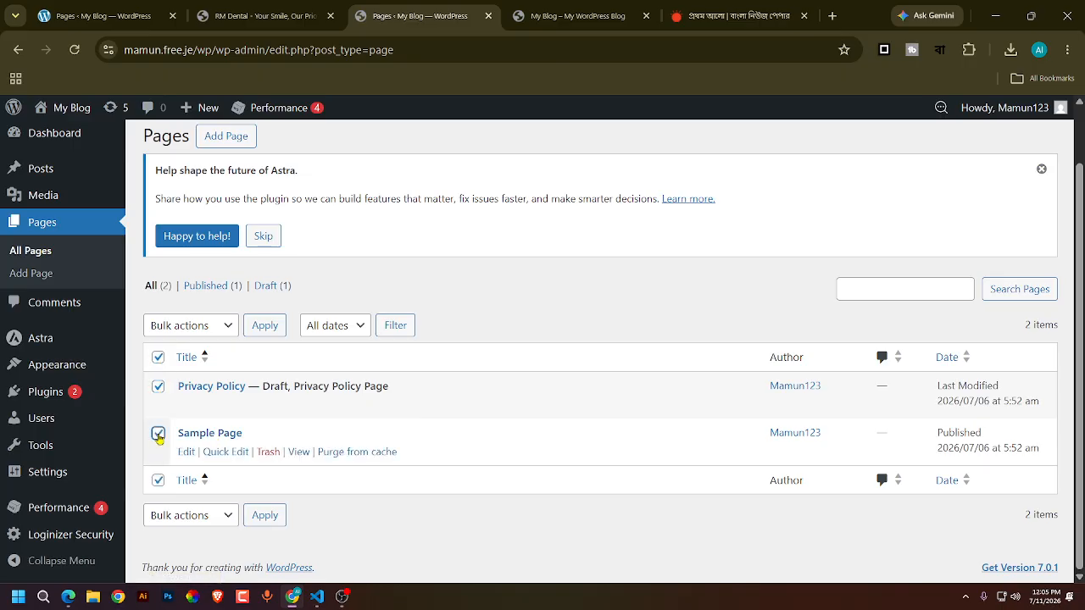
pyautogui.click(158, 434)
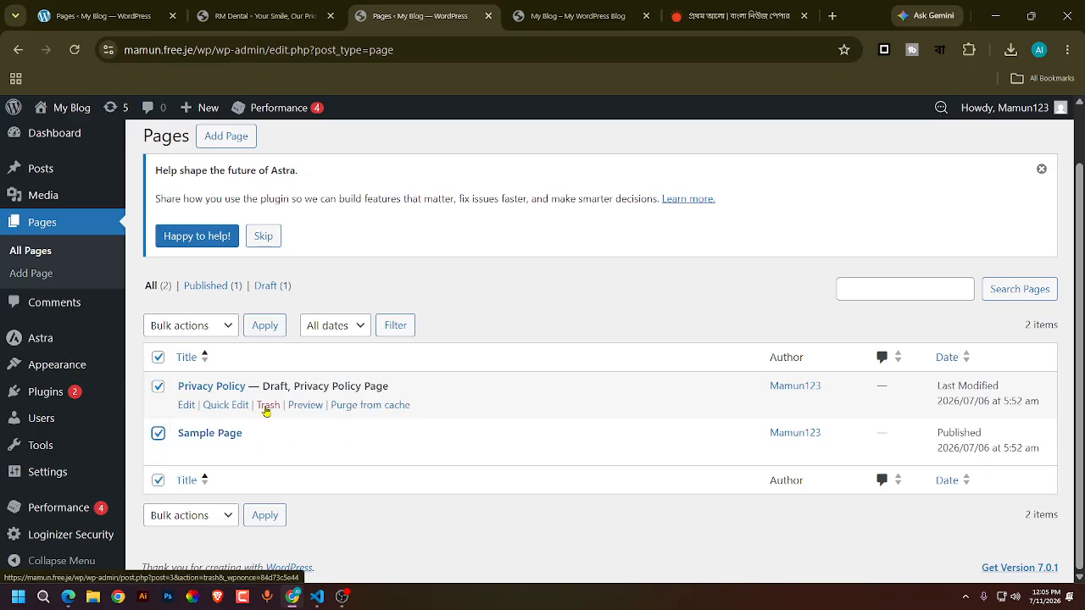
pyautogui.click(216, 331)
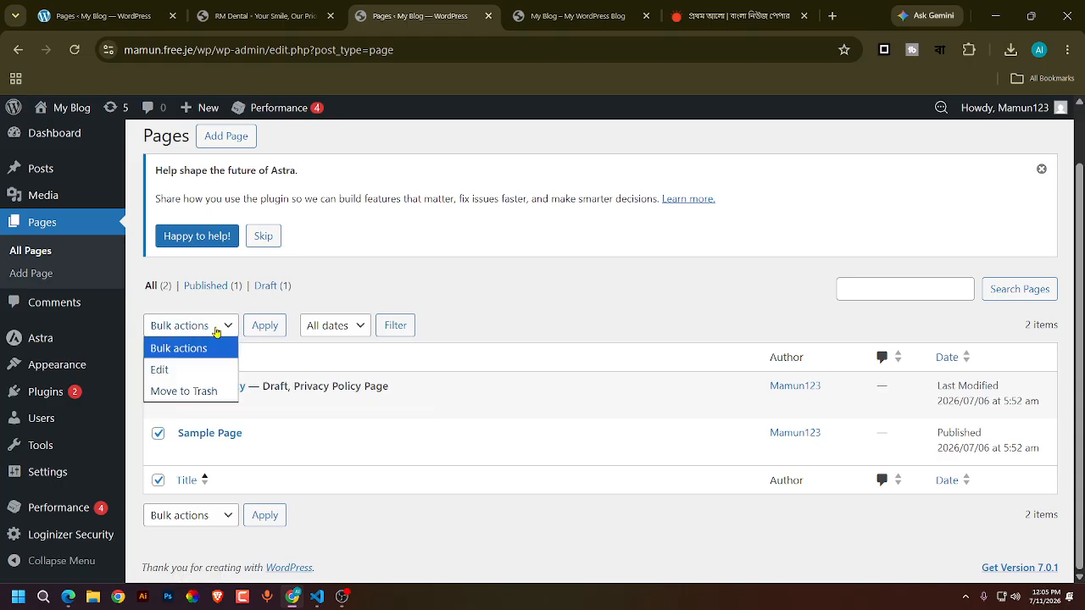
pyautogui.click(191, 391)
pyautogui.click(271, 327)
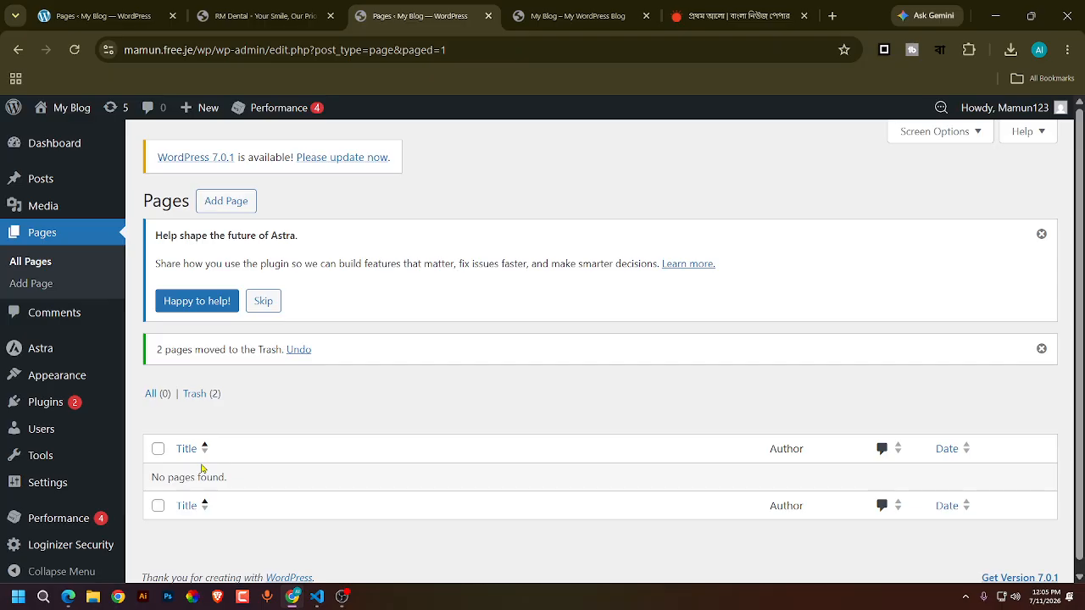
# - Create a new page titled "About US" and publish it
pyautogui.click(231, 209)
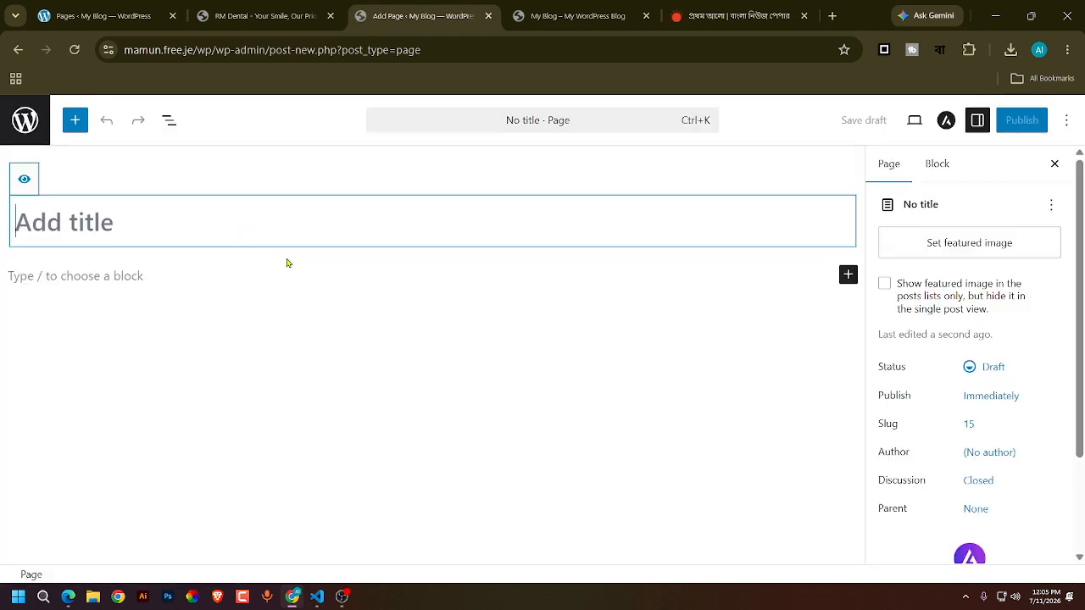
pyautogui.write('A')
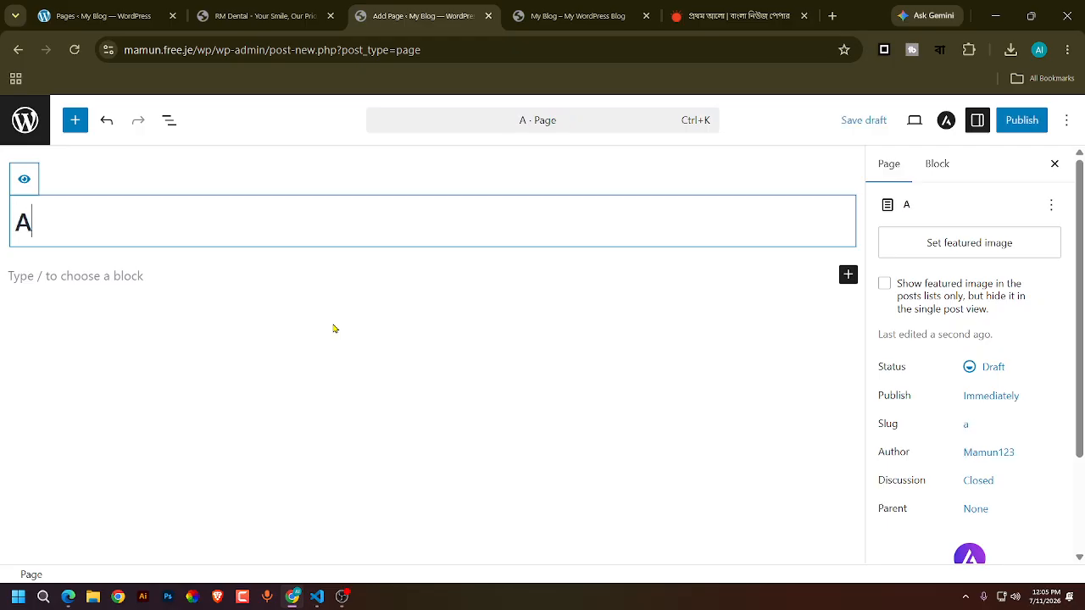
pyautogui.write('bout ')
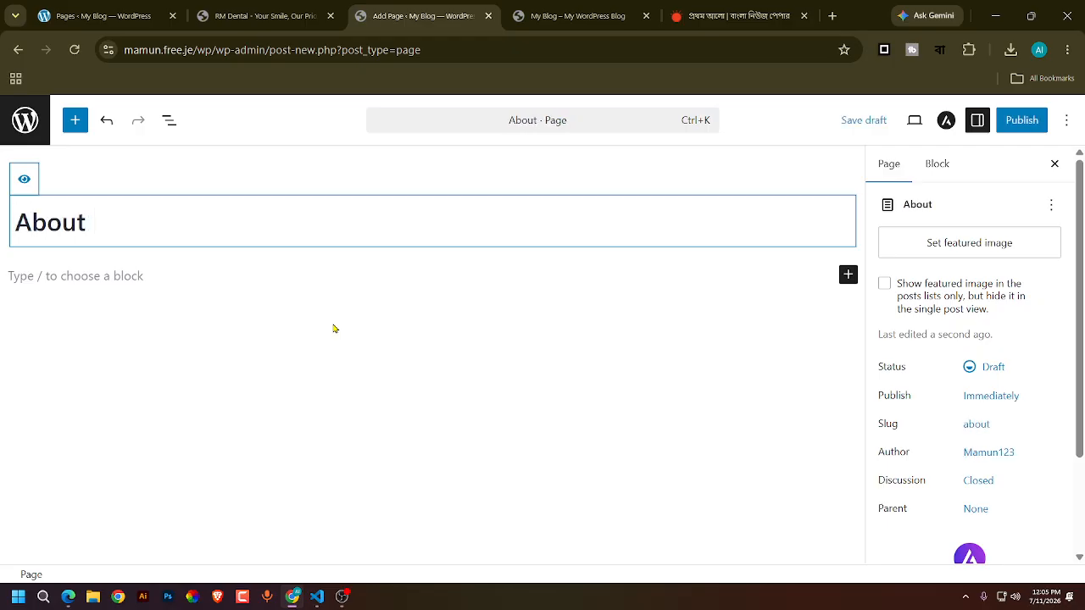
pyautogui.write('US')
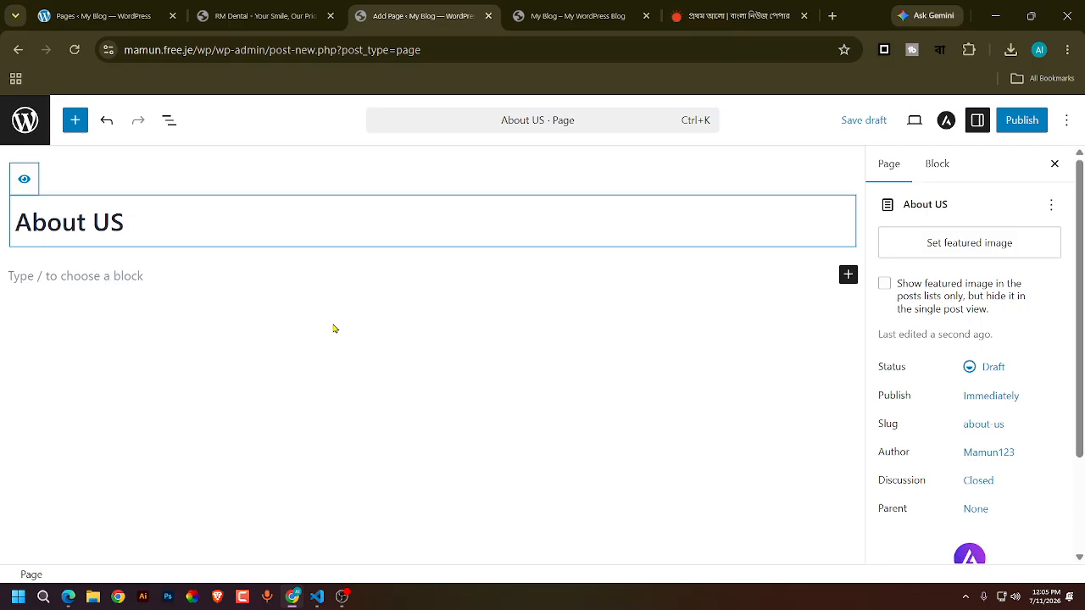
pyautogui.click(1034, 123)
pyautogui.click(1036, 120)
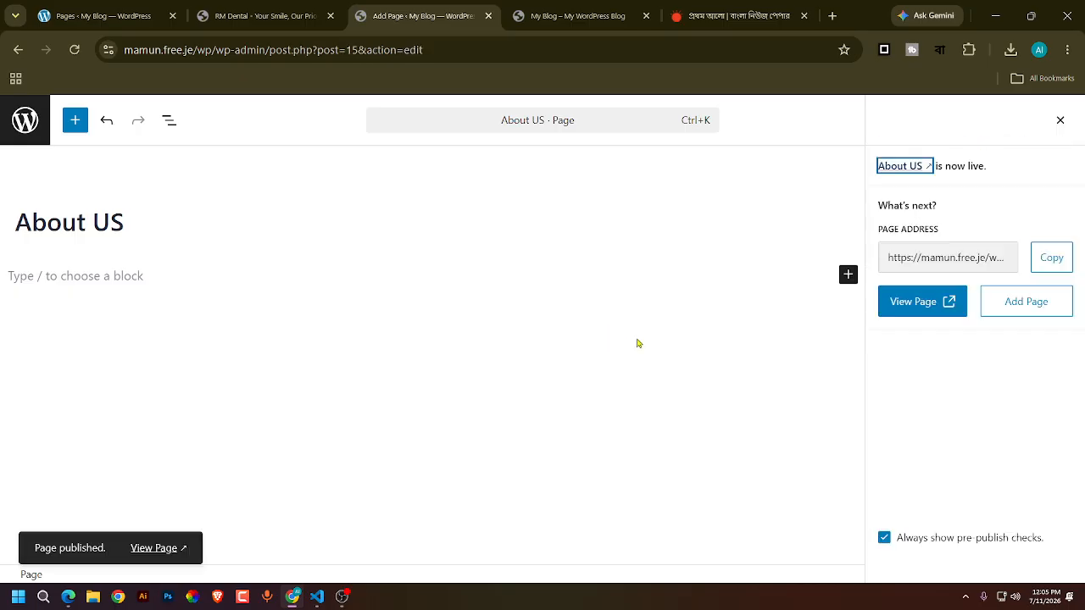
# - Reload the blog's home page to check its header menu, and return to the dashboard's pages list
pyautogui.click(547, 15)
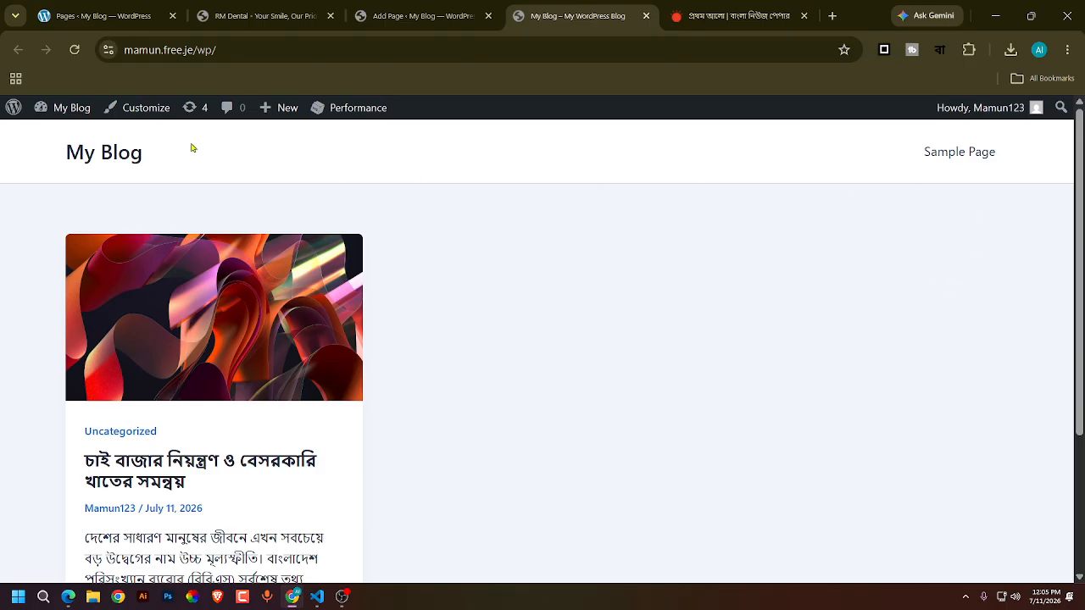
pyautogui.click(77, 53)
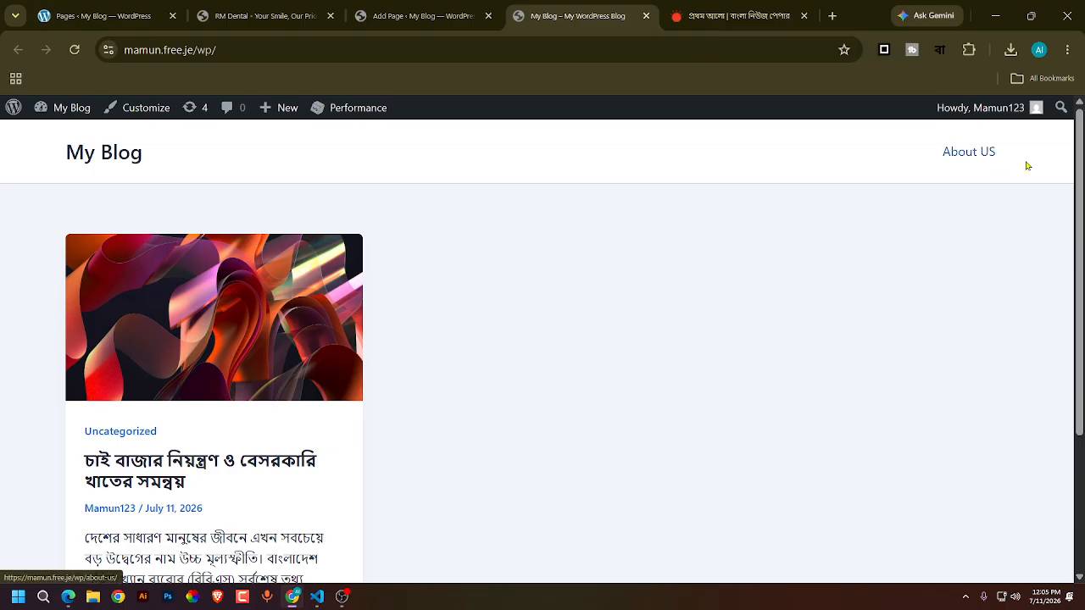
pyautogui.click(415, 16)
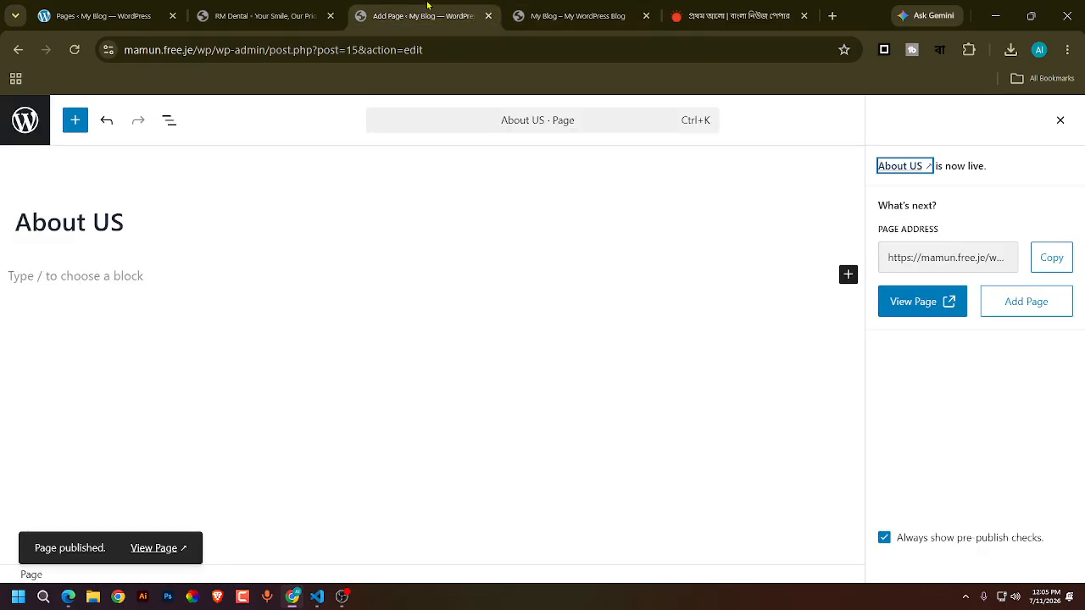
pyautogui.click(24, 121)
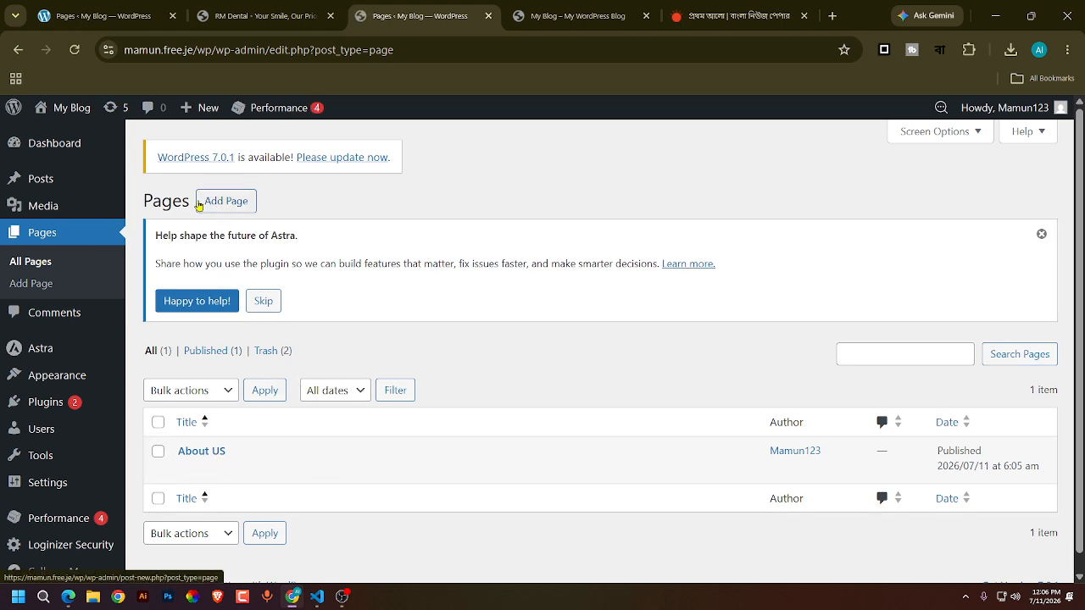
# - Create a new page titled "Contact" and publish it
pyautogui.click(223, 207)
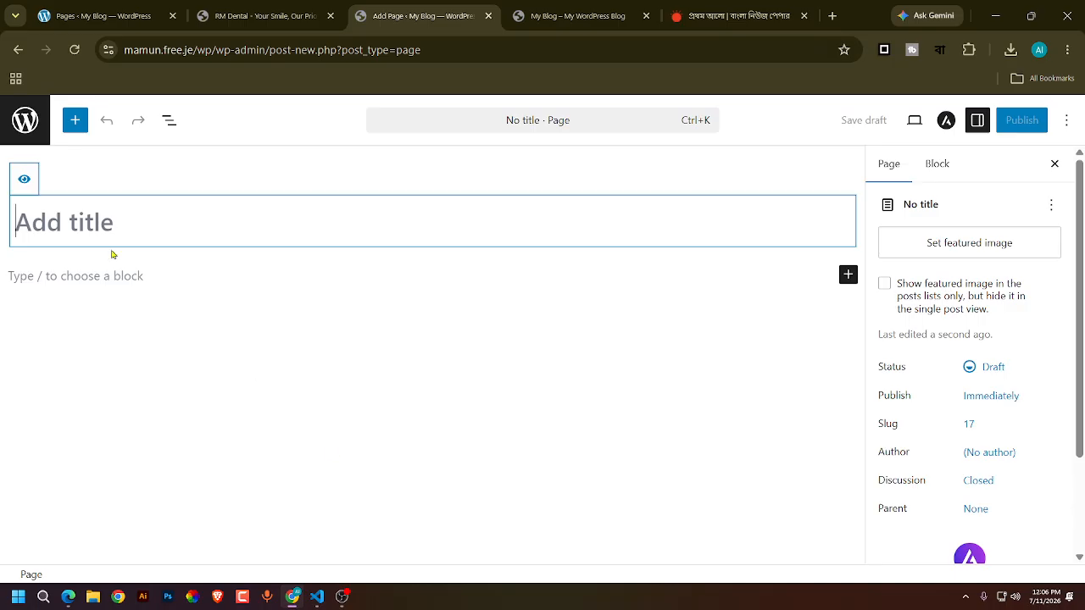
pyautogui.write('Contact')
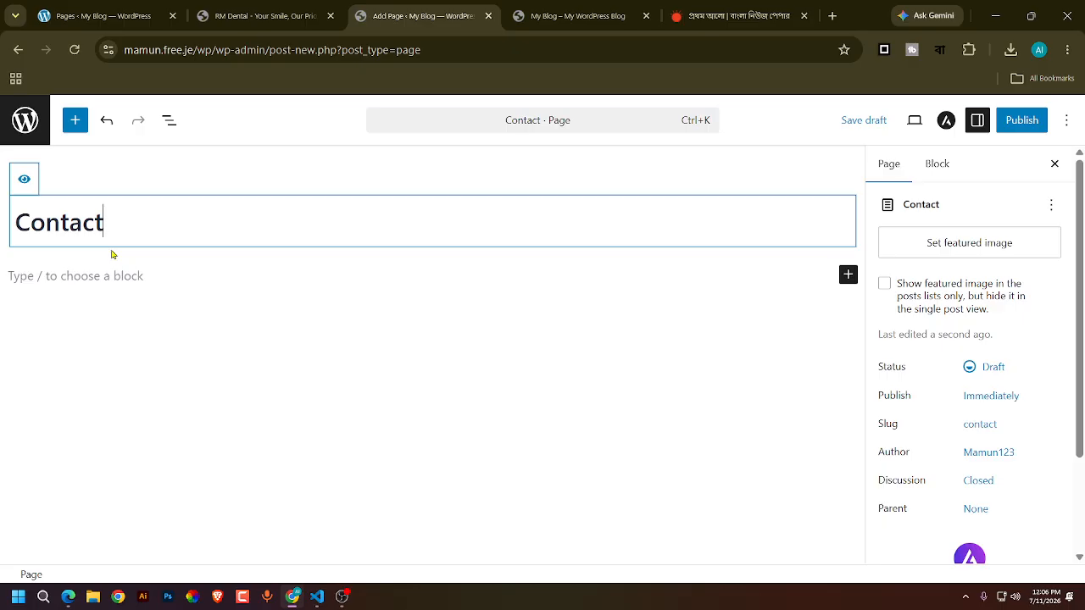
pyautogui.click(1022, 121)
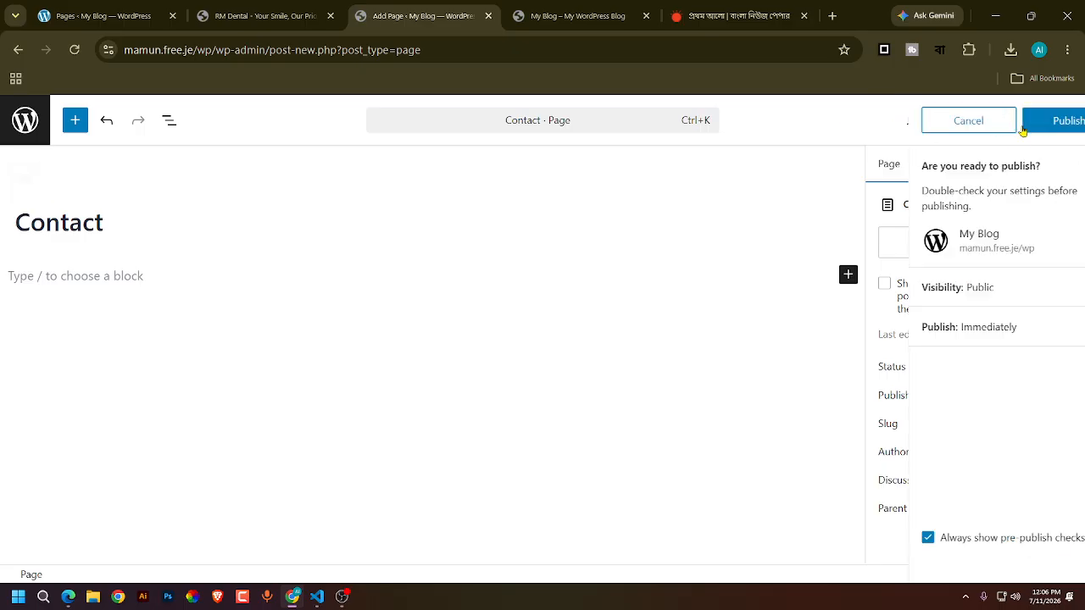
pyautogui.click(1023, 121)
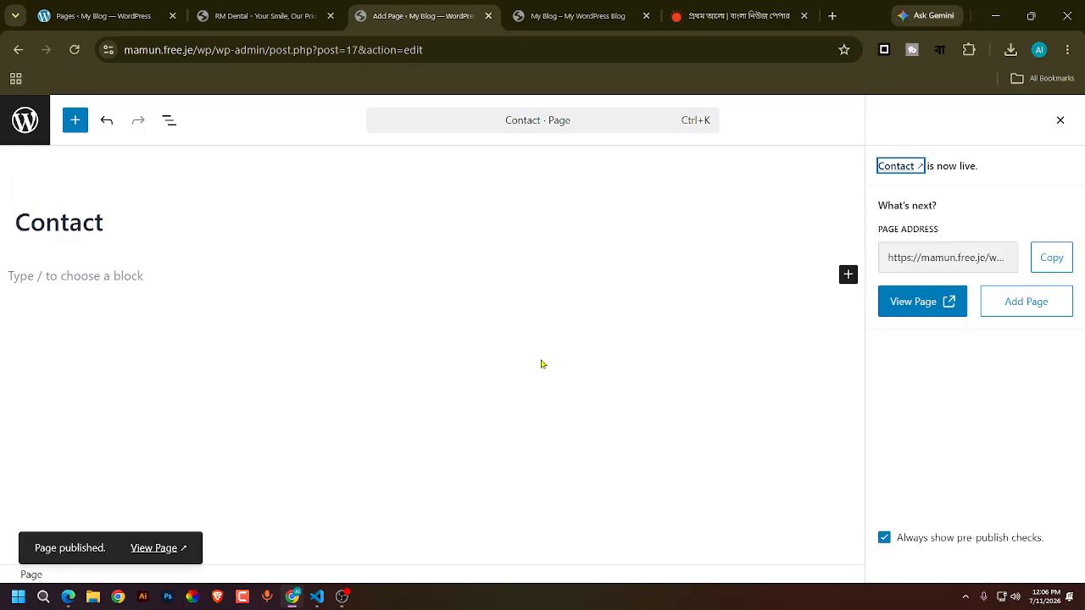
# - Refresh the blog's front page to check the header navigation, and leave the Contact page editor for the list of all pages
pyautogui.click(633, 6)
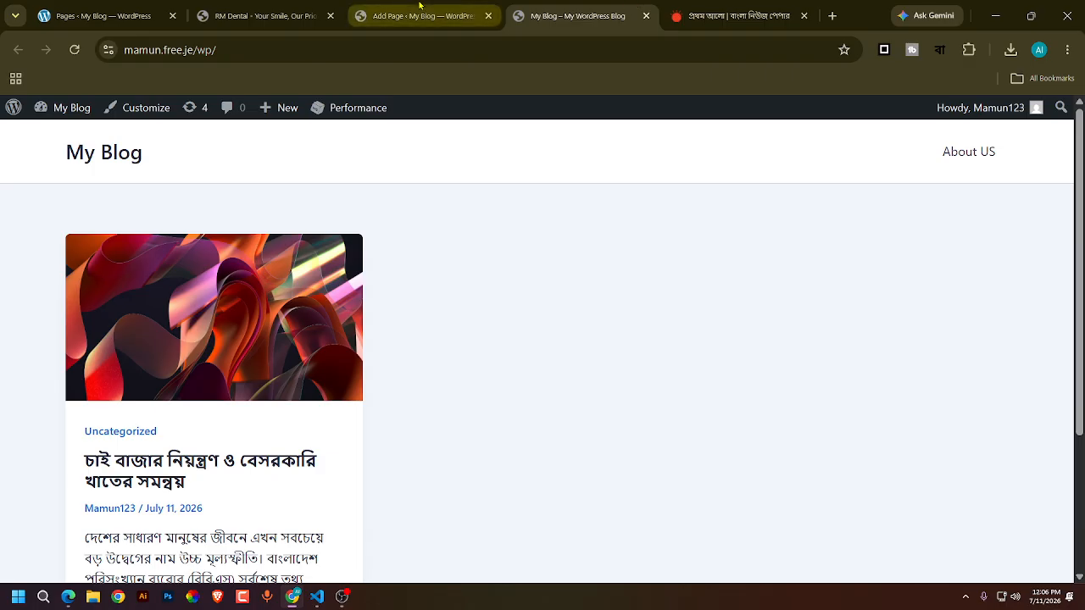
pyautogui.click(74, 50)
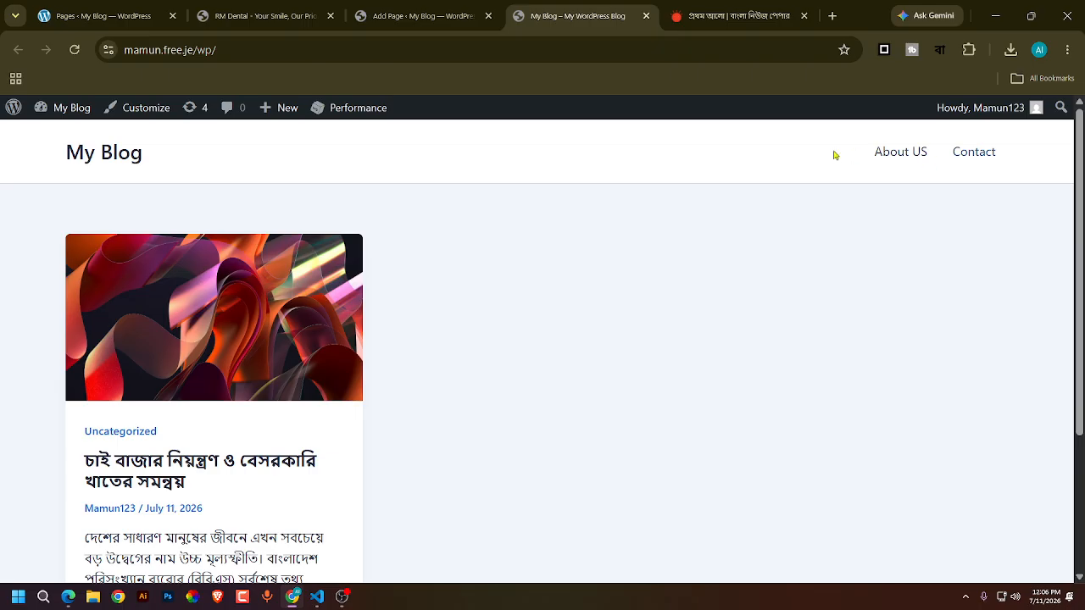
pyautogui.click(384, 8)
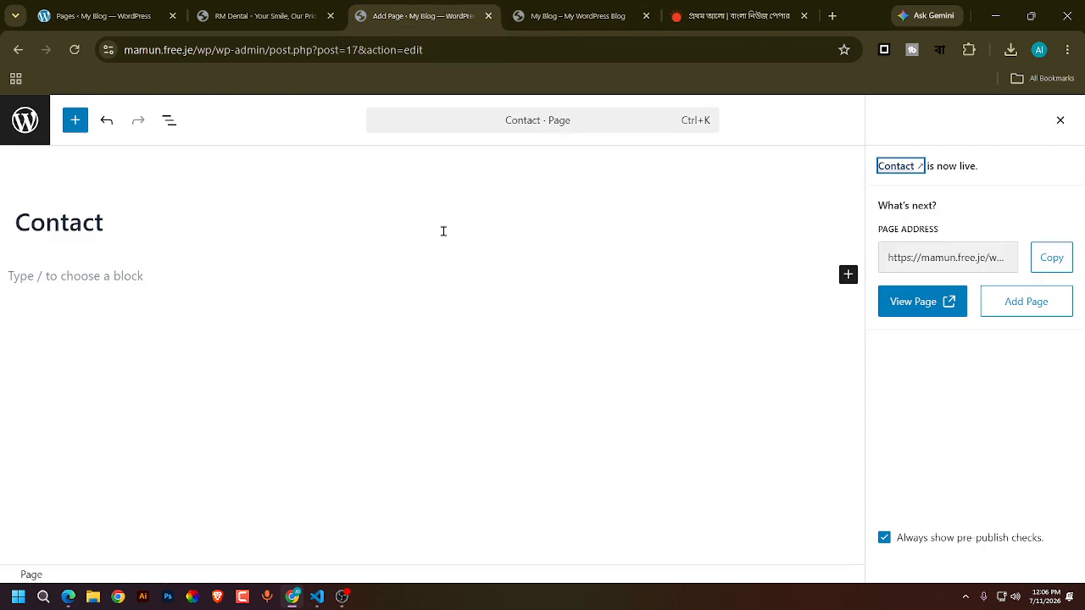
pyautogui.click(25, 120)
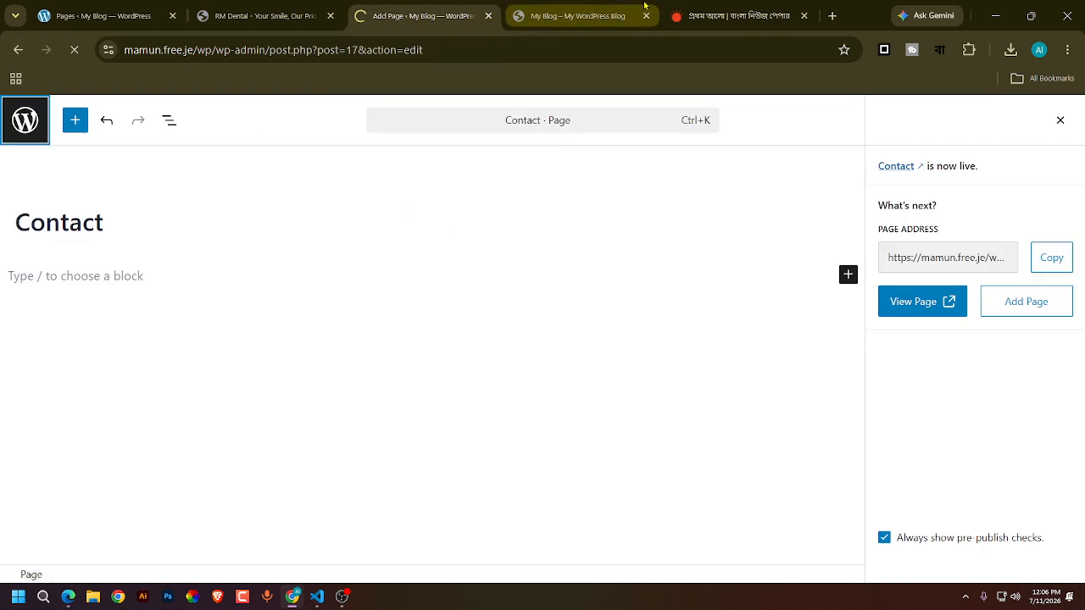
# - Look at the Prothom Alo news site's section navigation as a reference, and return to the dashboard's pages list
pyautogui.click(731, 15)
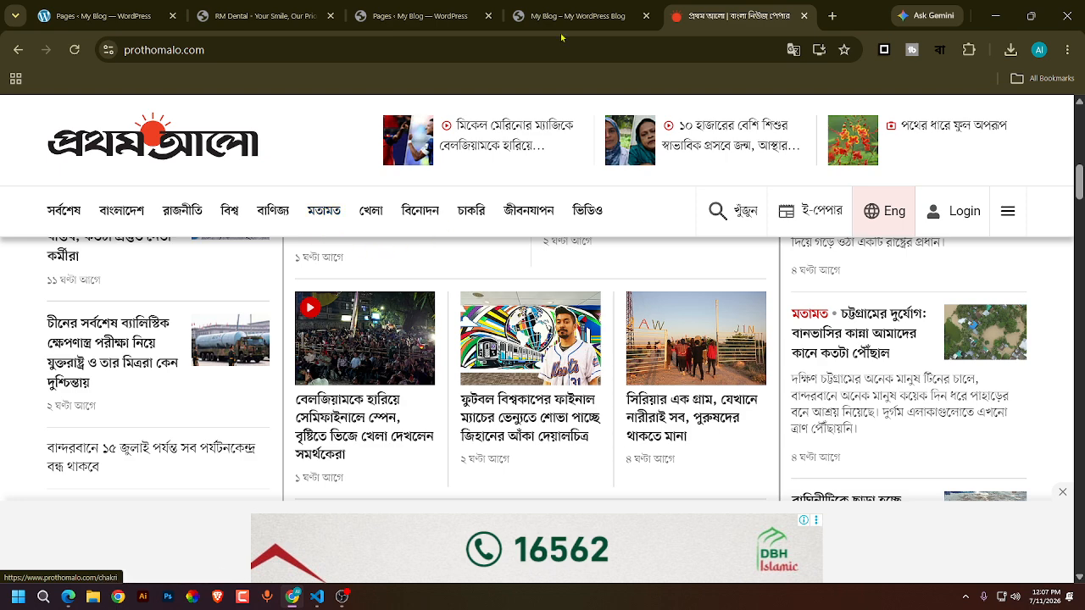
pyautogui.click(562, 6)
pyautogui.click(440, 5)
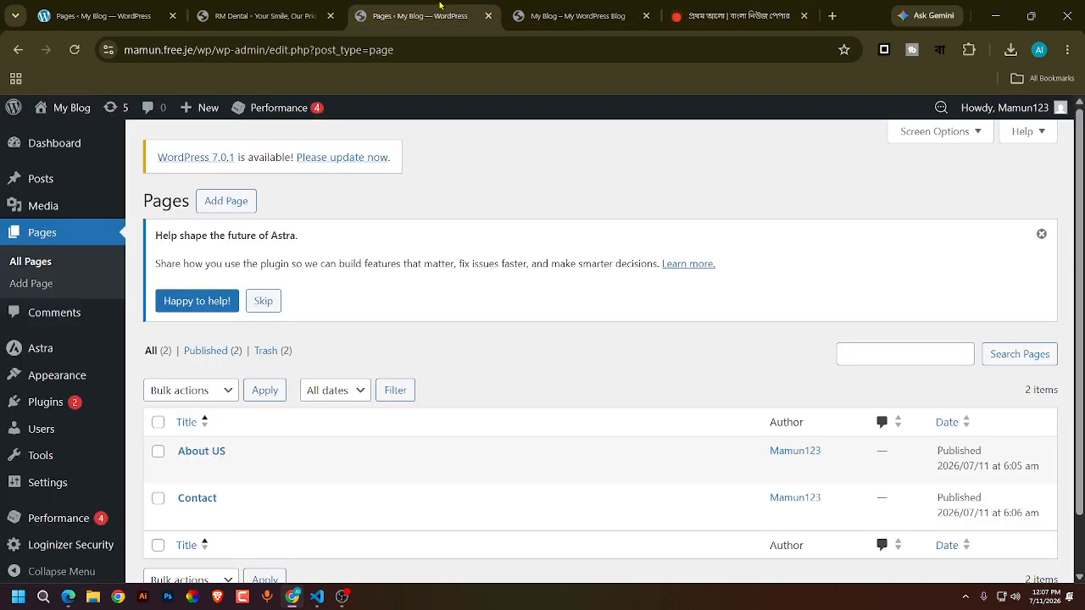
# - Open the post categories and add a category named "Blog" with no parent
pyautogui.moveTo(85, 181)
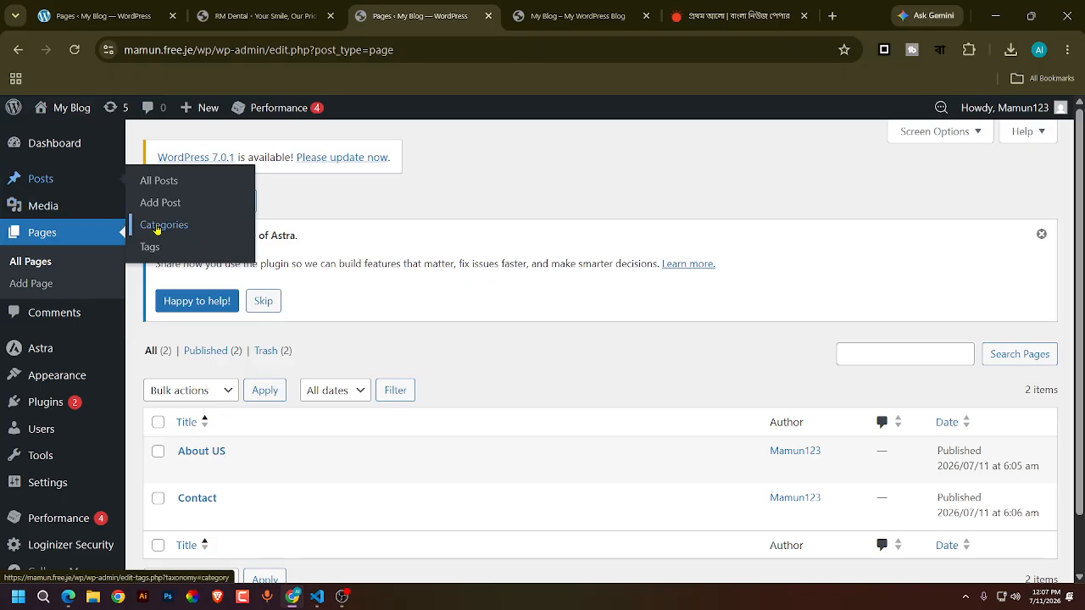
pyautogui.click(157, 230)
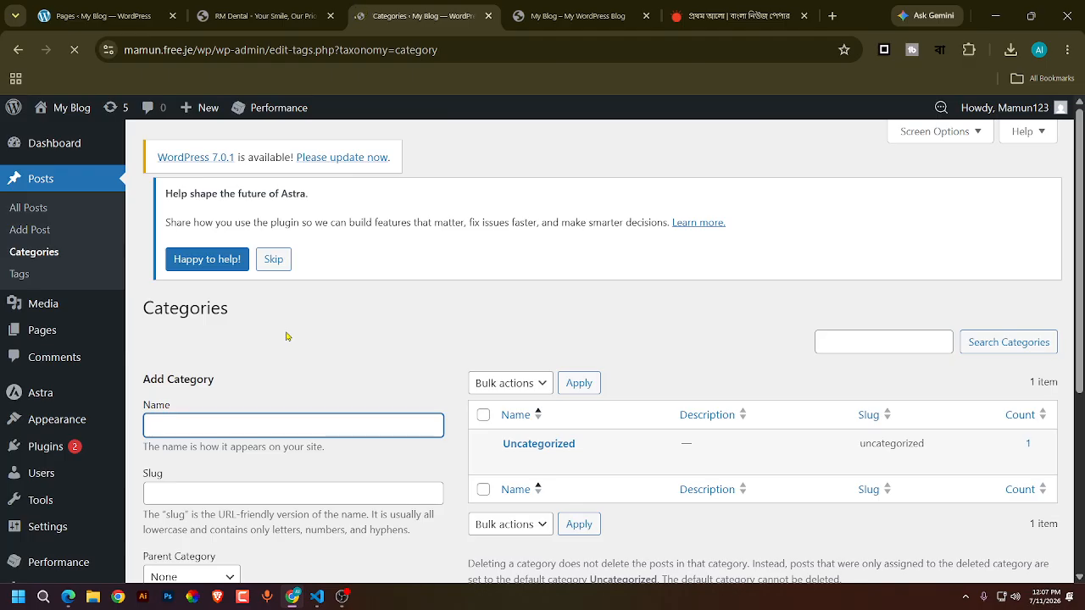
pyautogui.write('Blog')
pyautogui.scroll(-2, 286, 336)
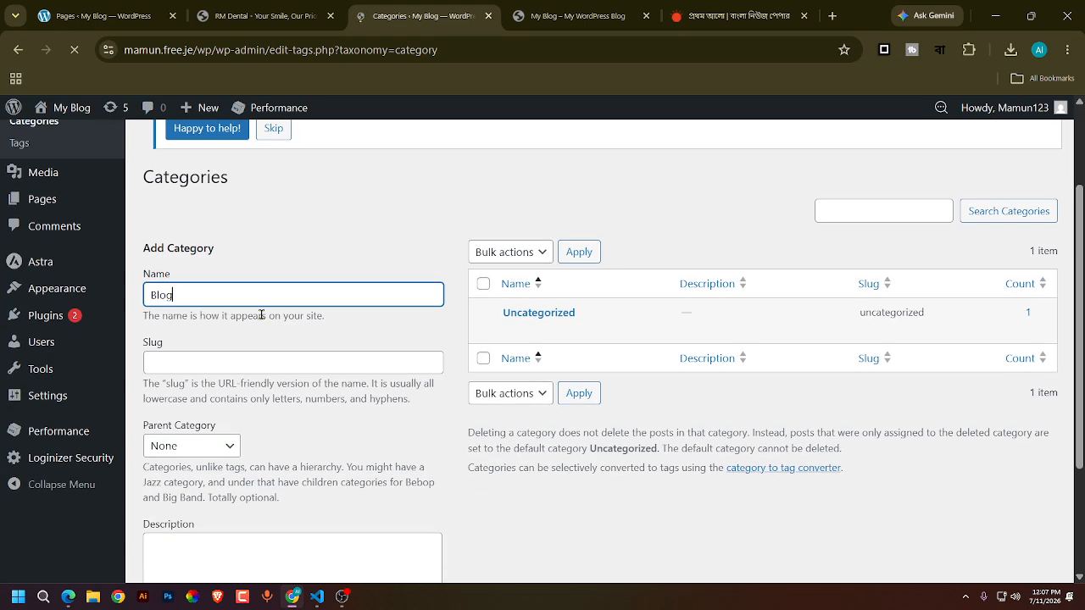
pyautogui.scroll(-2, 322, 310)
pyautogui.scroll(2, 322, 310)
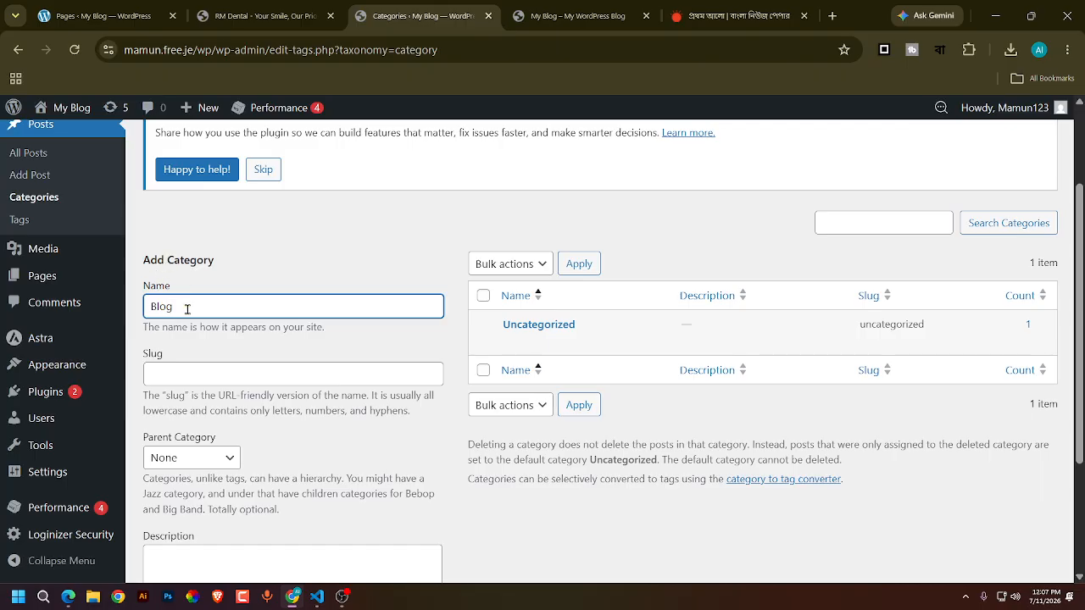
pyautogui.scroll(-2, 186, 308)
pyautogui.click(181, 505)
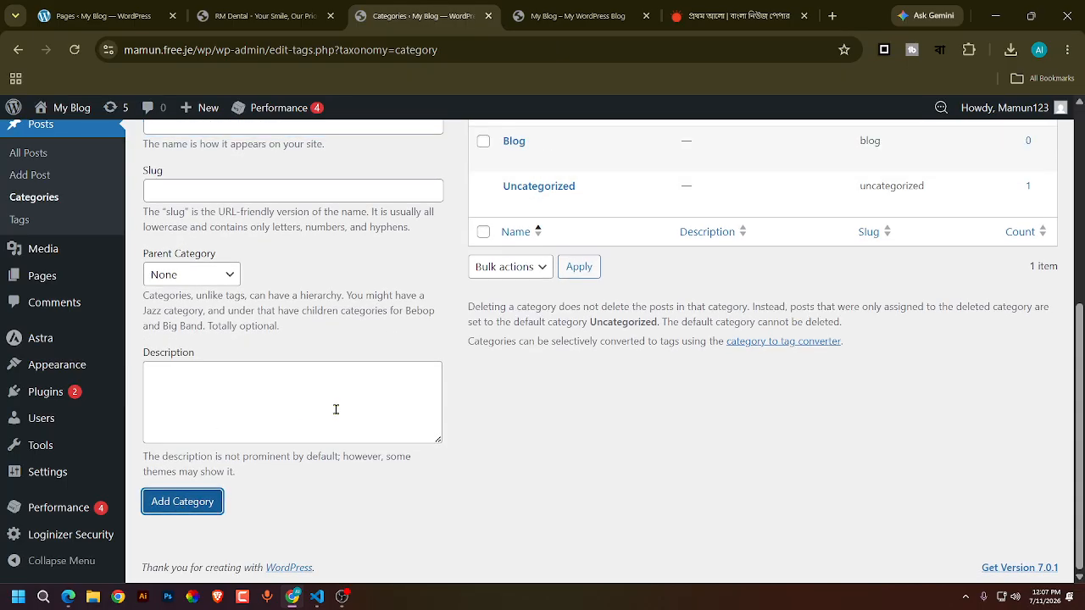
# - Add another post category named "Blog 2" with no parent
pyautogui.scroll(2, 336, 412)
pyautogui.moveTo(530, 290)
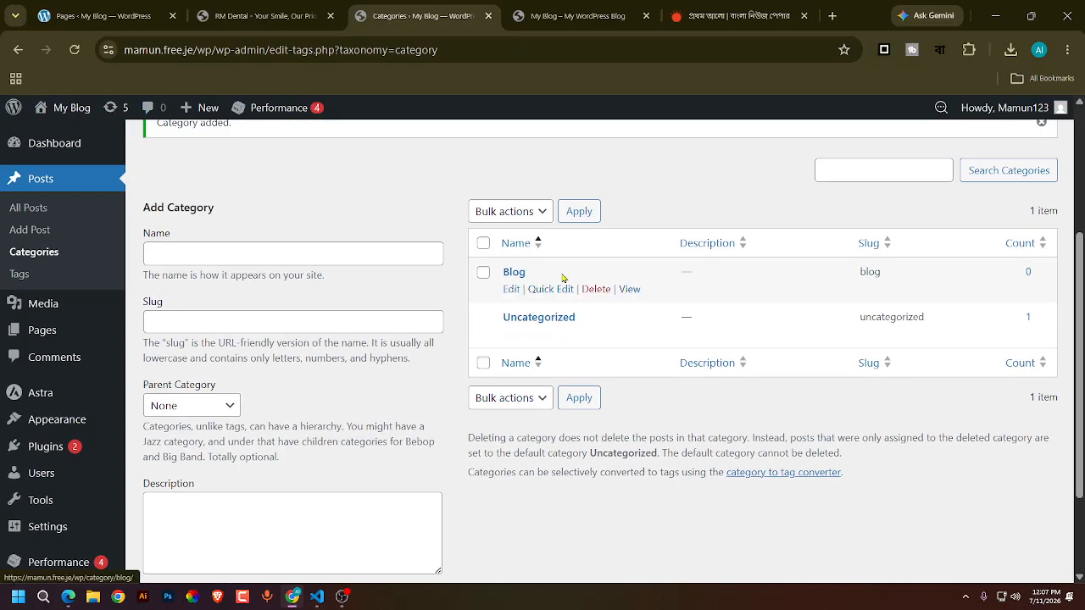
pyautogui.click(204, 249)
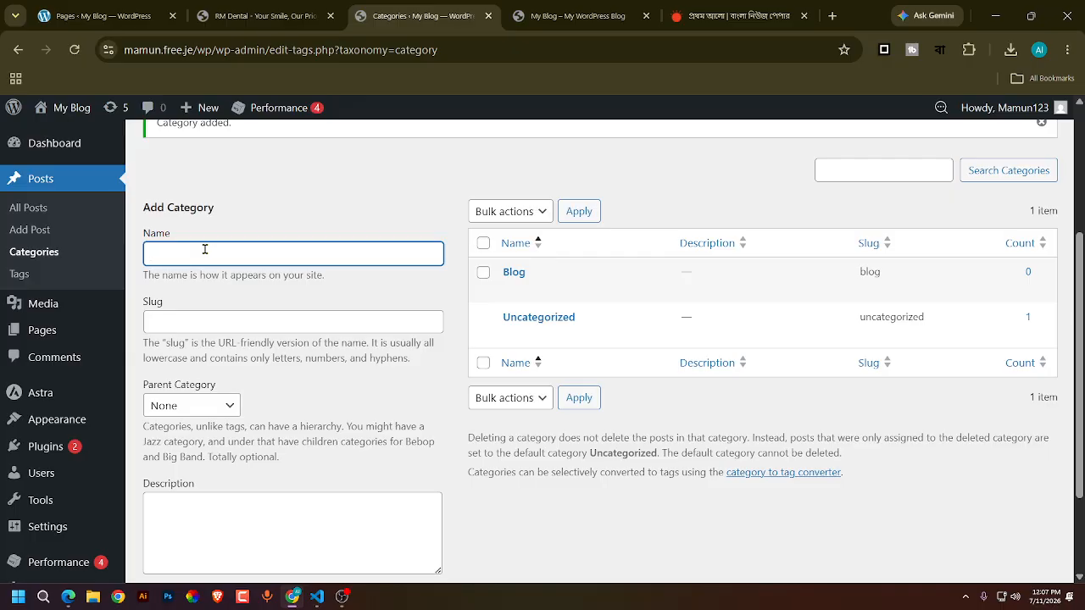
pyautogui.write('Blog 2')
pyautogui.scroll(-3, 204, 249)
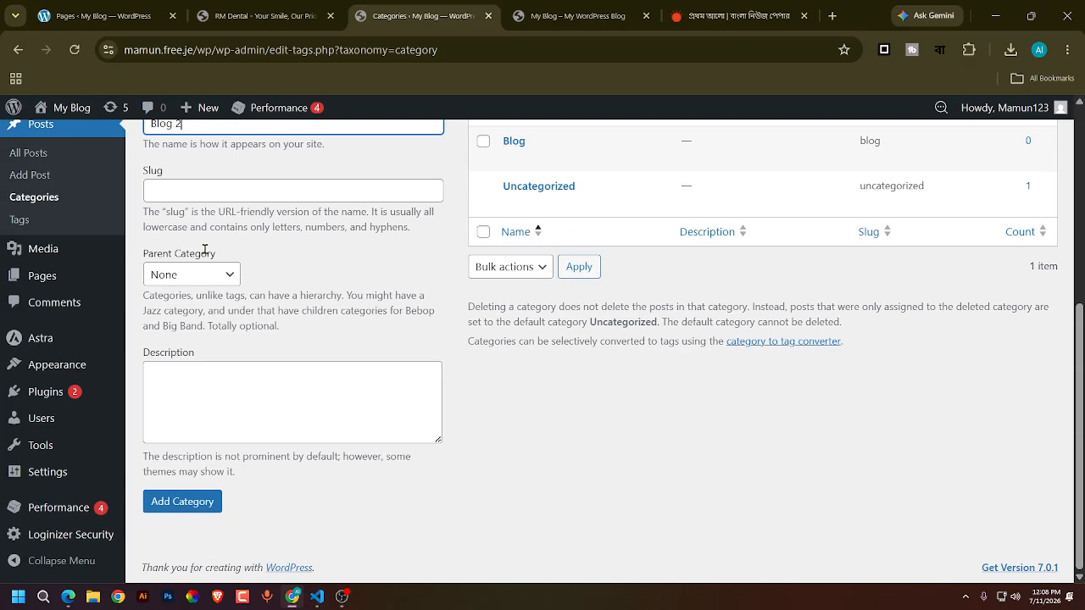
pyautogui.click(179, 507)
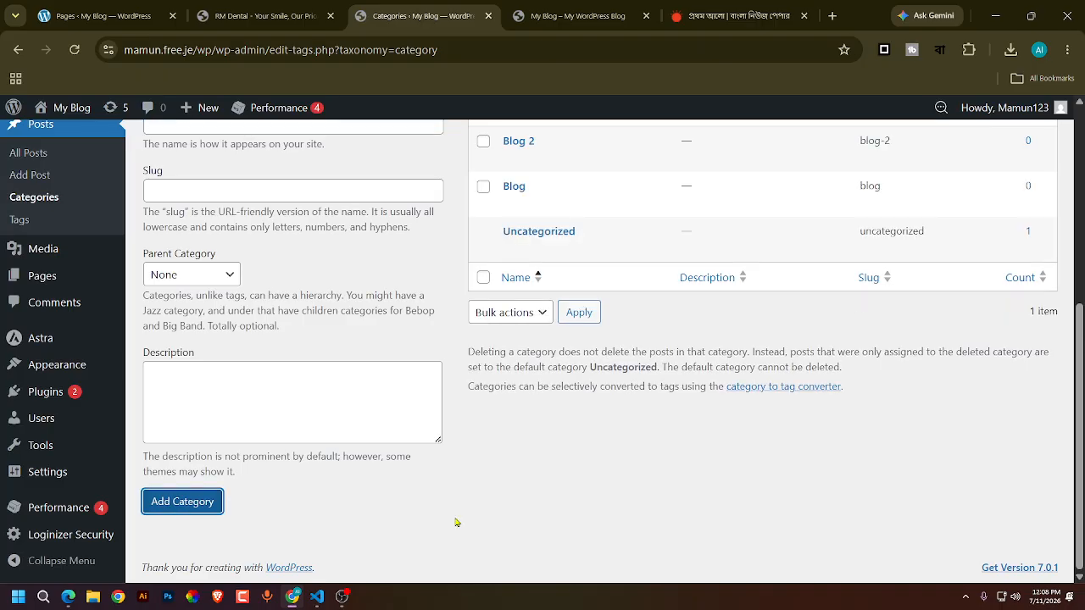
pyautogui.scroll(3, 455, 518)
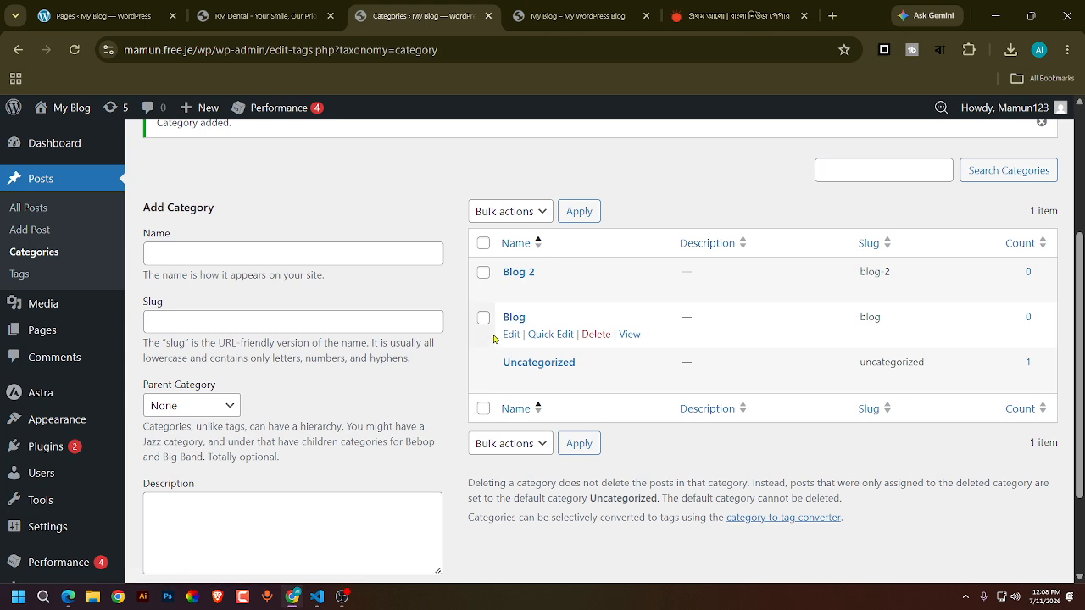
# - Reload the blog's home page, compare its header menu with the Prothom Alo site's navigation, and return to the dashboard's categories
pyautogui.click(609, 11)
pyautogui.click(73, 50)
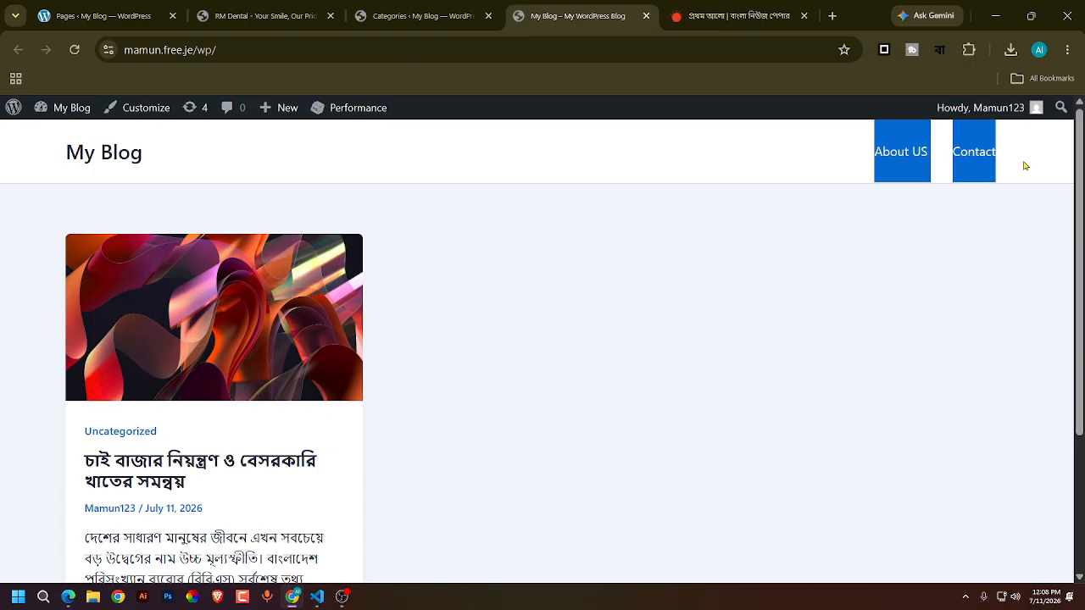
pyautogui.click(830, 166)
pyautogui.click(738, 15)
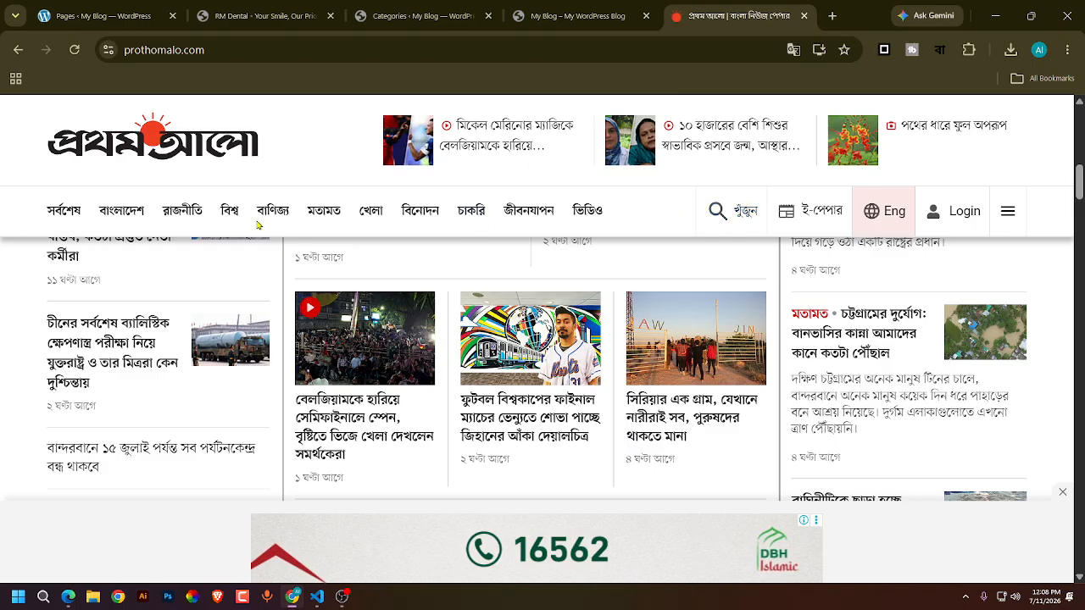
pyautogui.click(549, 8)
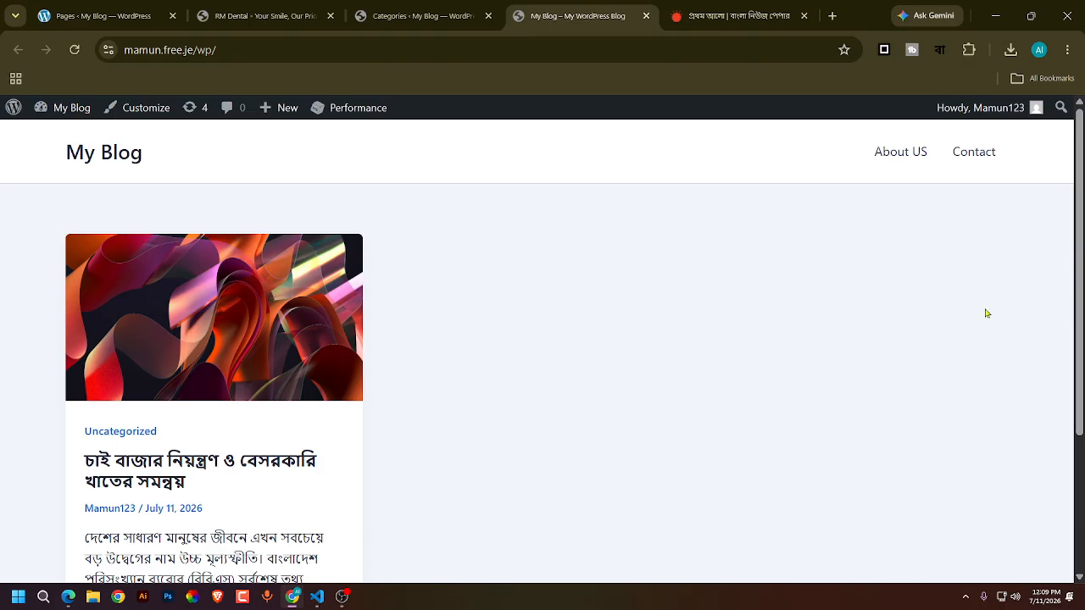
pyautogui.click(450, 6)
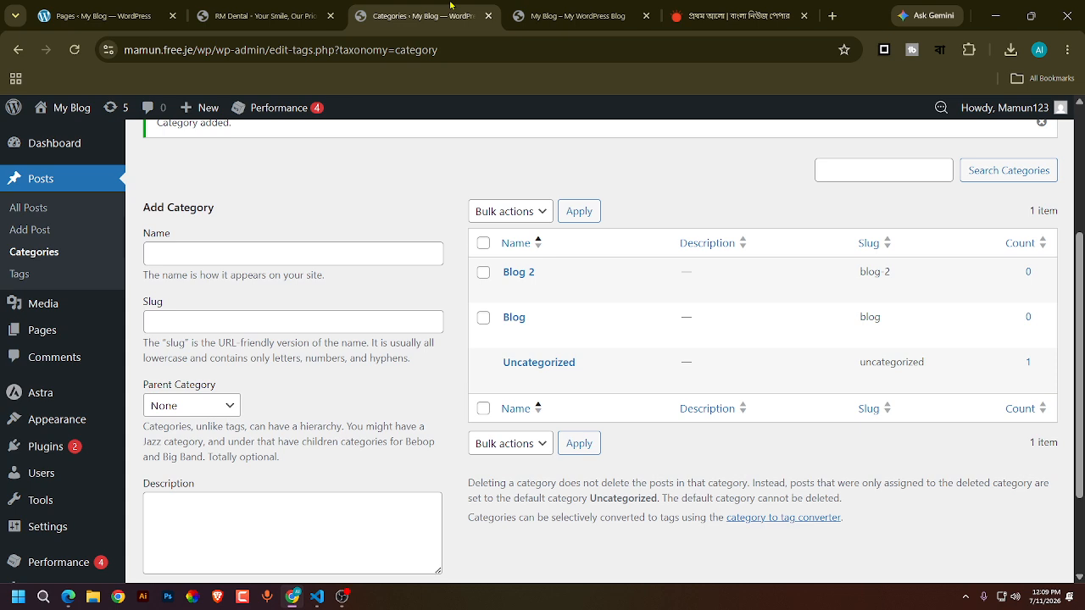
pyautogui.click(604, 8)
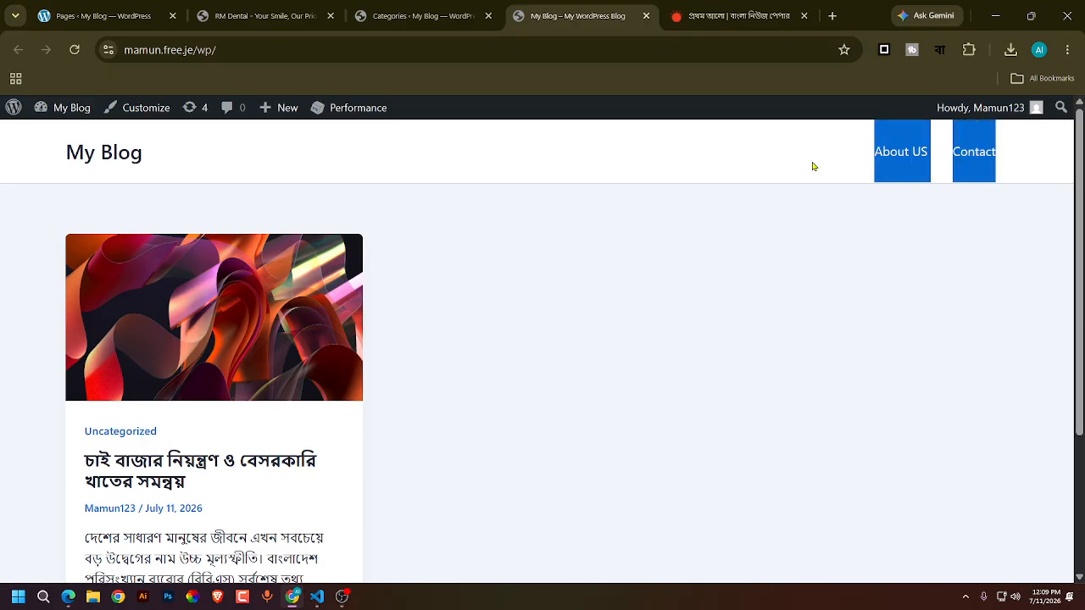
pyautogui.click(445, 5)
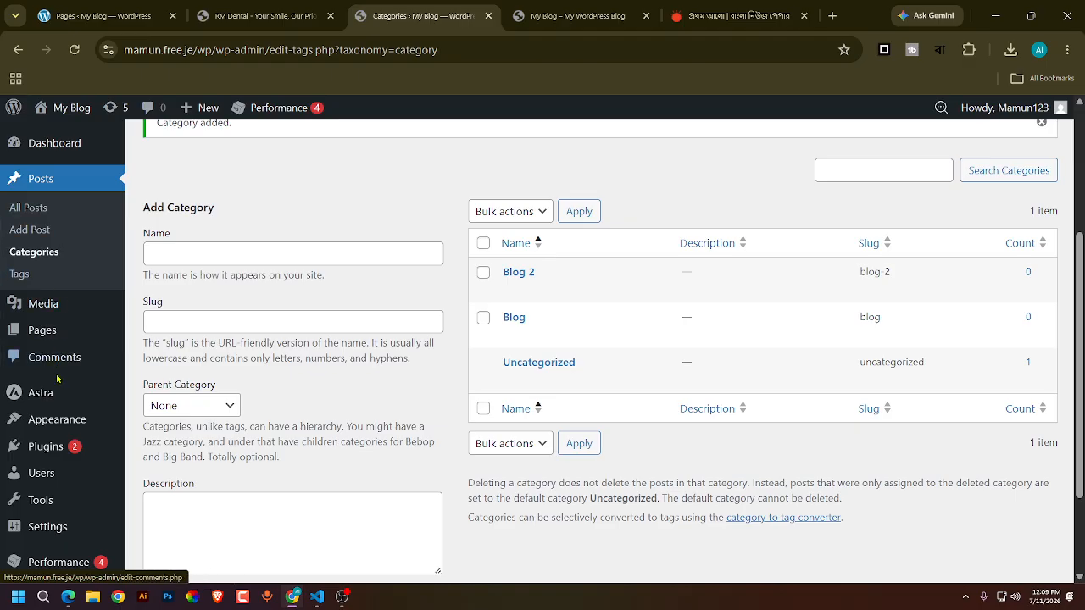
# - Open the site's menu editor from the appearance settings
pyautogui.moveTo(47, 422)
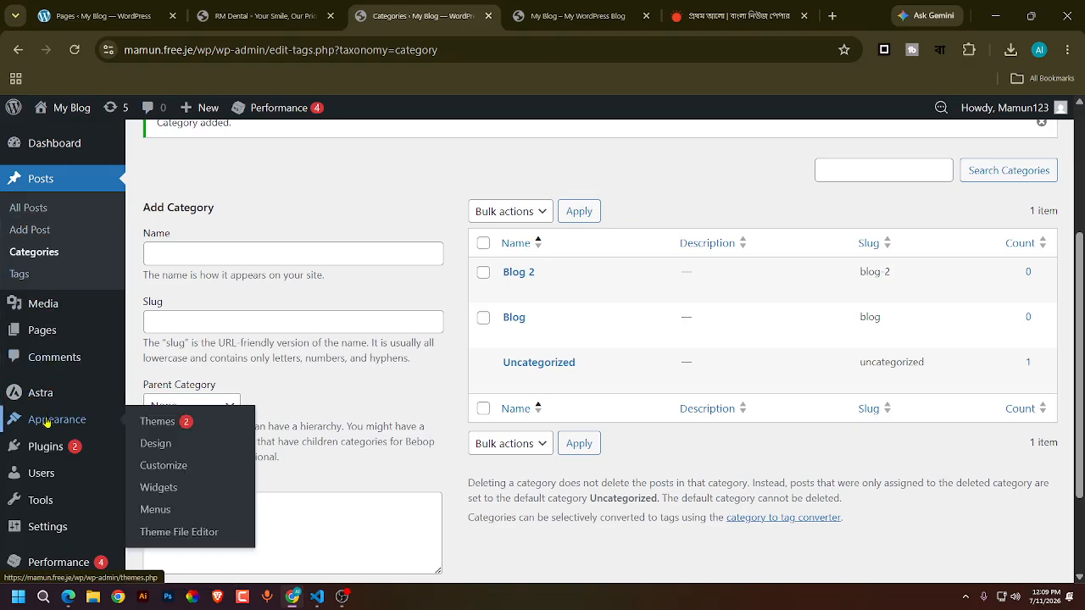
pyautogui.click(156, 513)
pyautogui.scroll(-2, 507, 391)
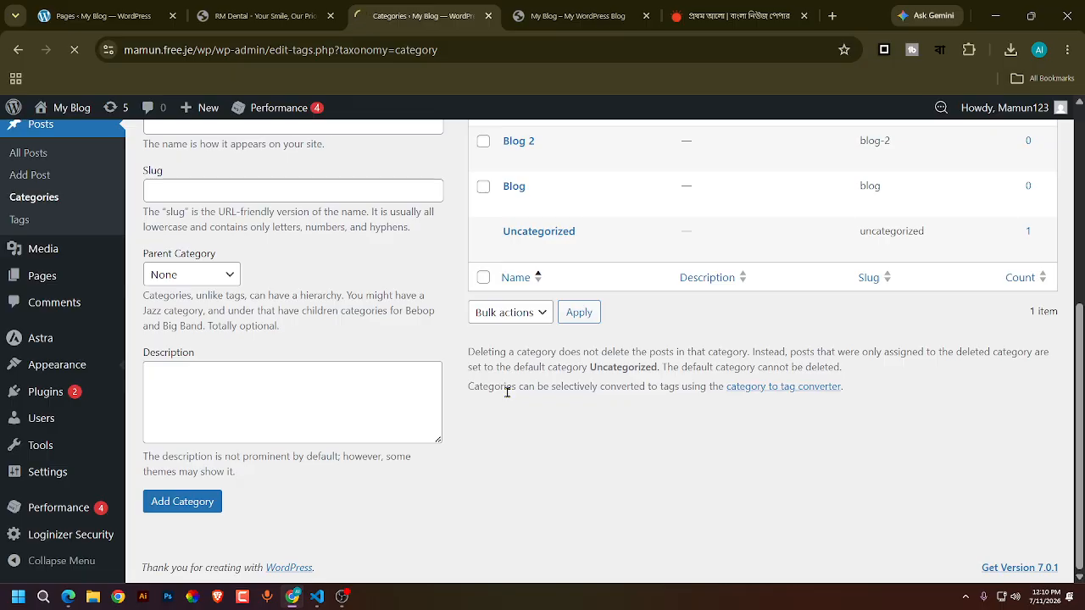
pyautogui.moveTo(59, 362)
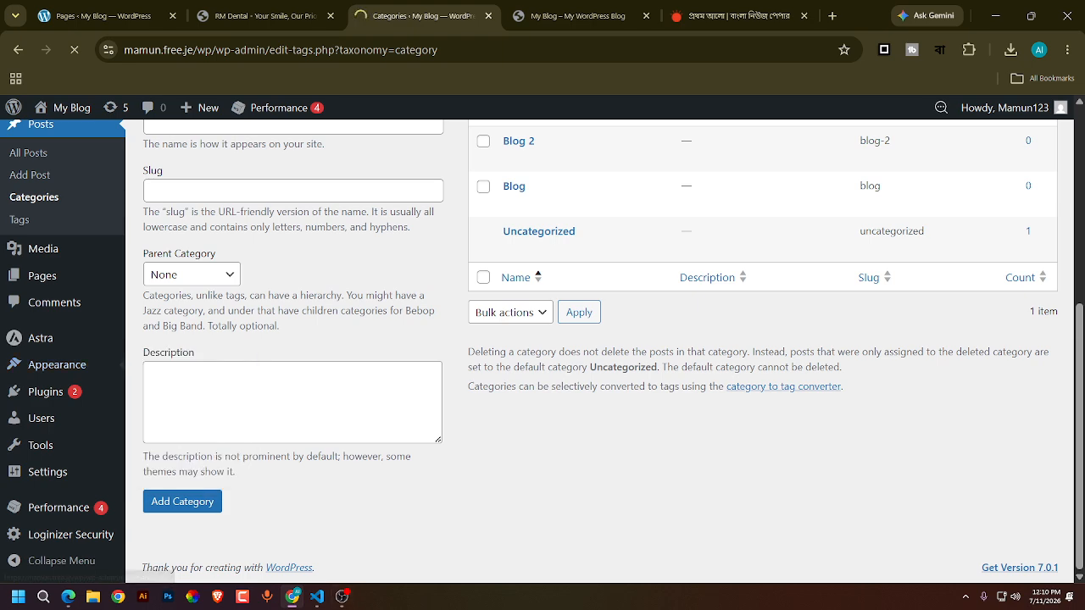
pyautogui.click(342, 596)
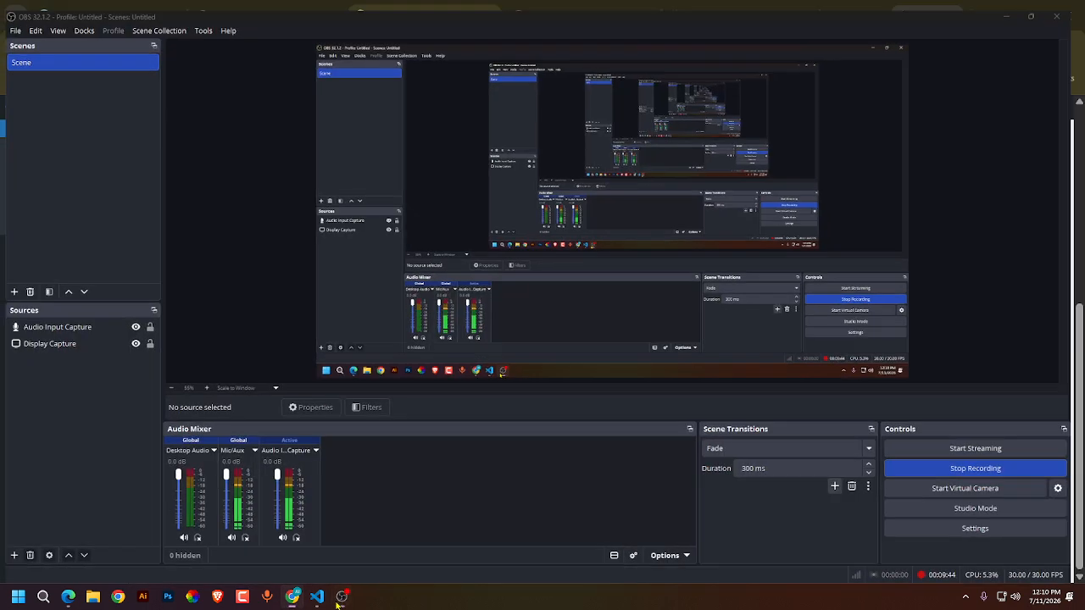
pyautogui.click(340, 598)
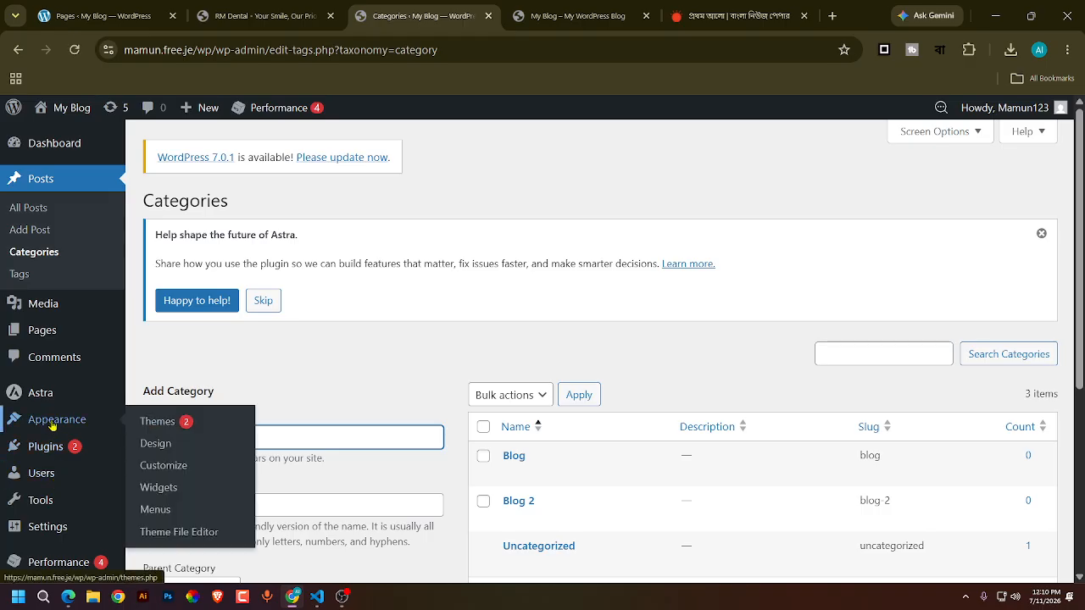
pyautogui.click(159, 512)
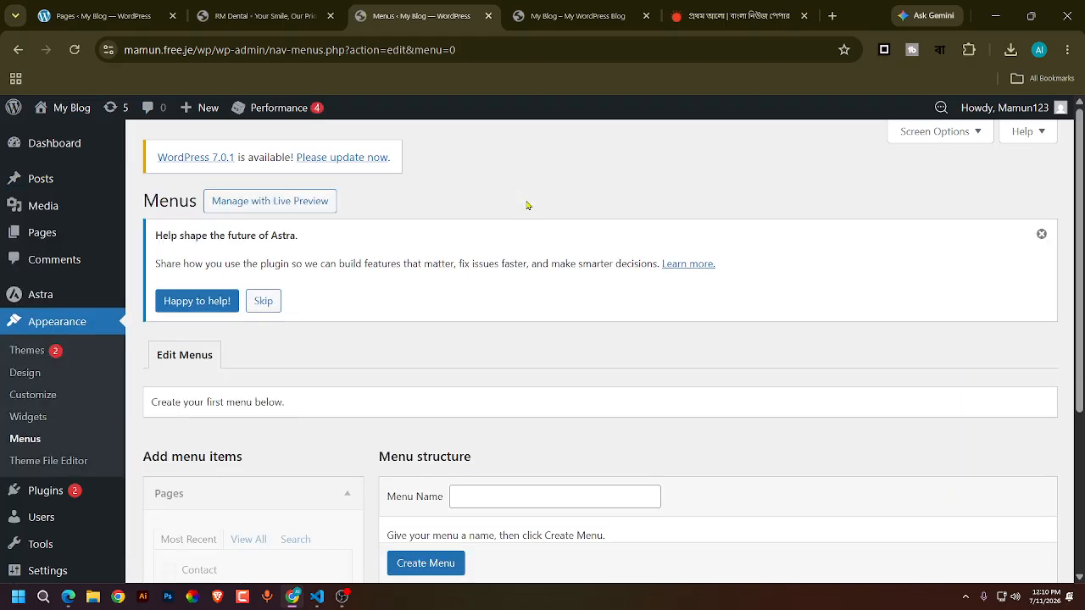
# - Create a navigation menu named "Main Menu" with Primary Menu as its display location
pyautogui.scroll(-2, 527, 205)
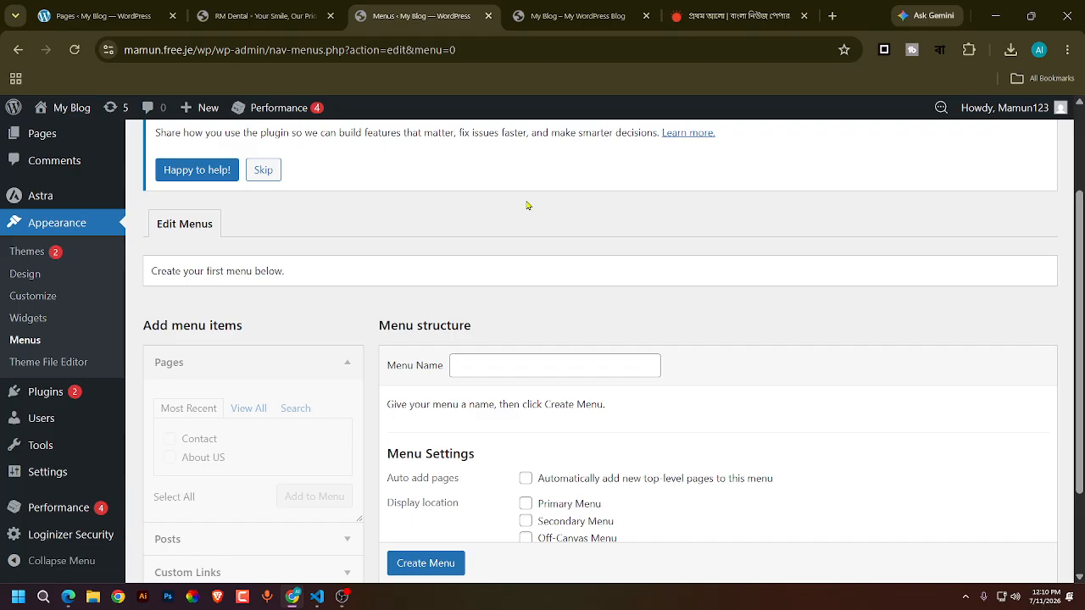
pyautogui.scroll(-2, 526, 205)
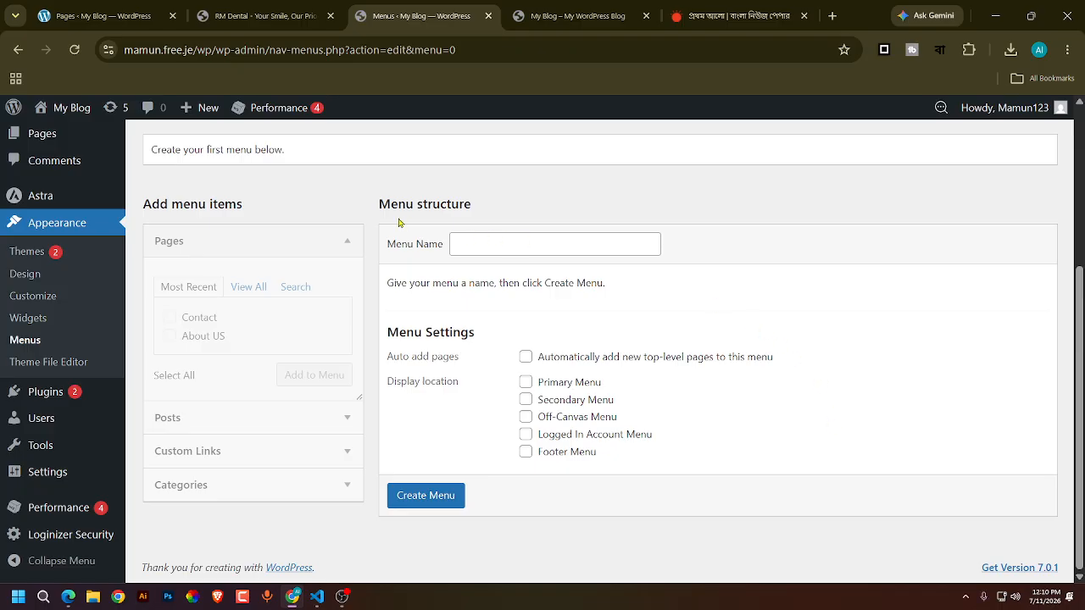
pyautogui.click(458, 243)
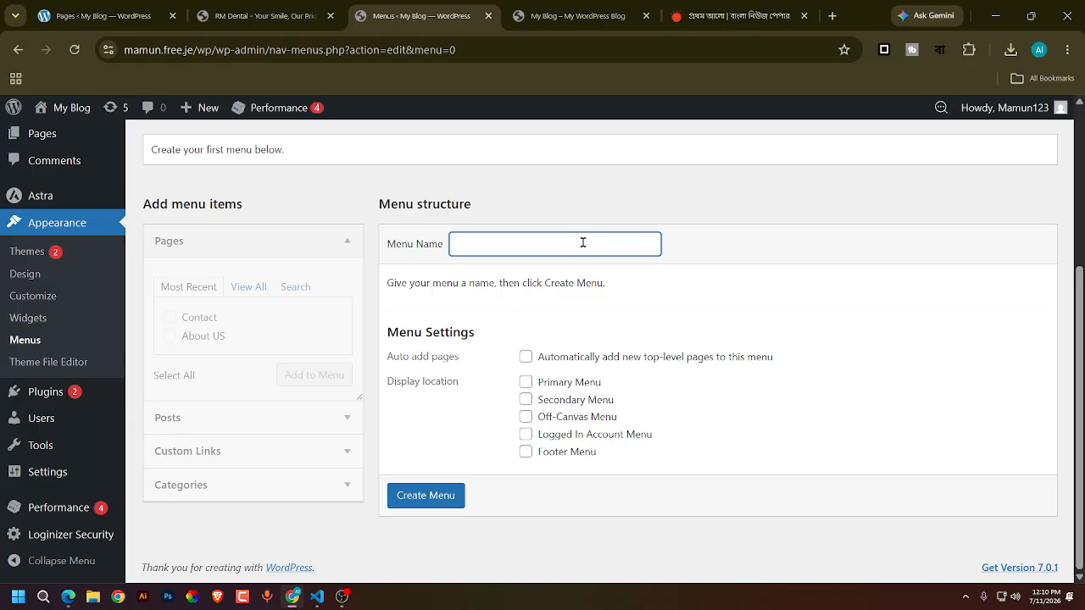
pyautogui.write('Main Menu')
pyautogui.click(591, 8)
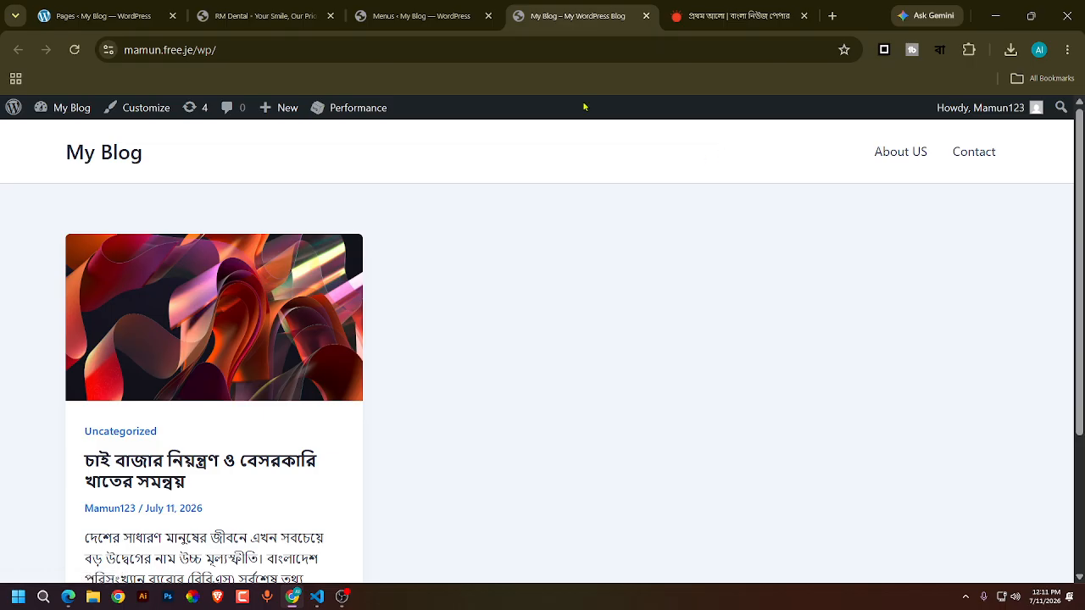
pyautogui.click(440, 8)
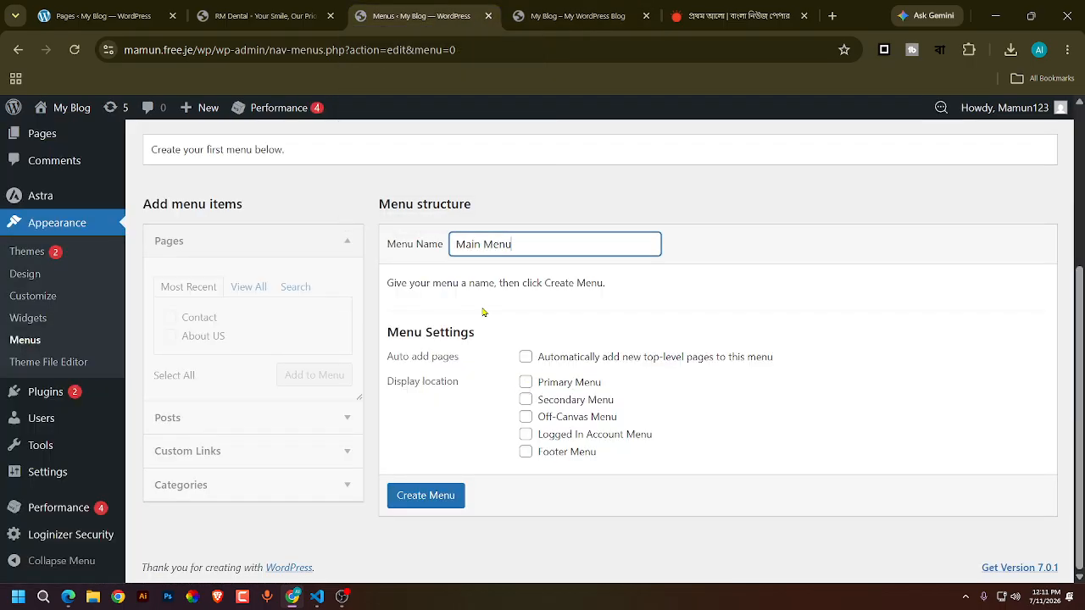
pyautogui.click(526, 383)
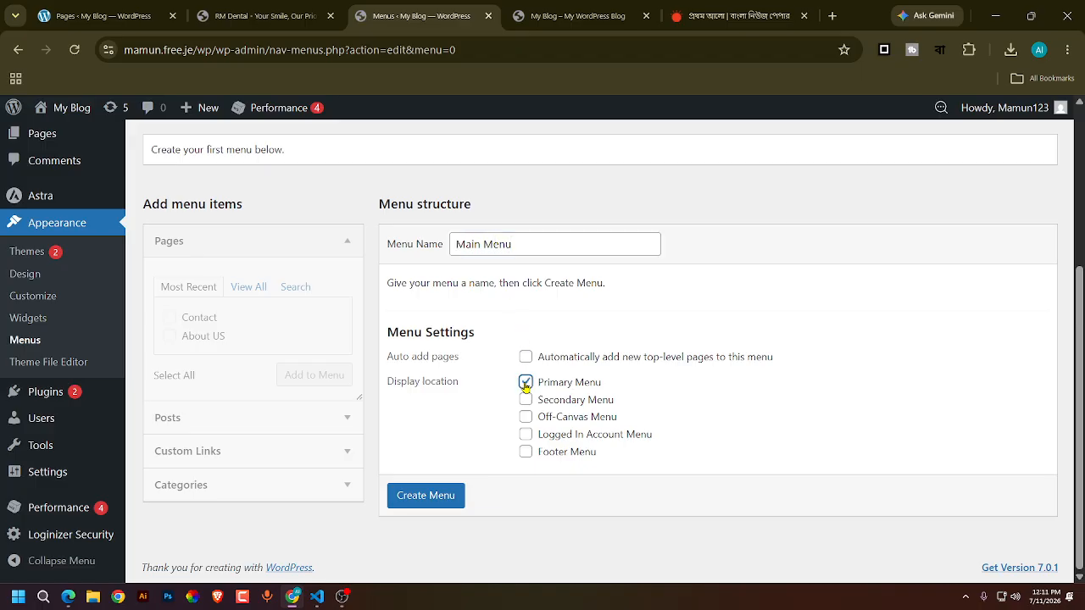
pyautogui.click(424, 497)
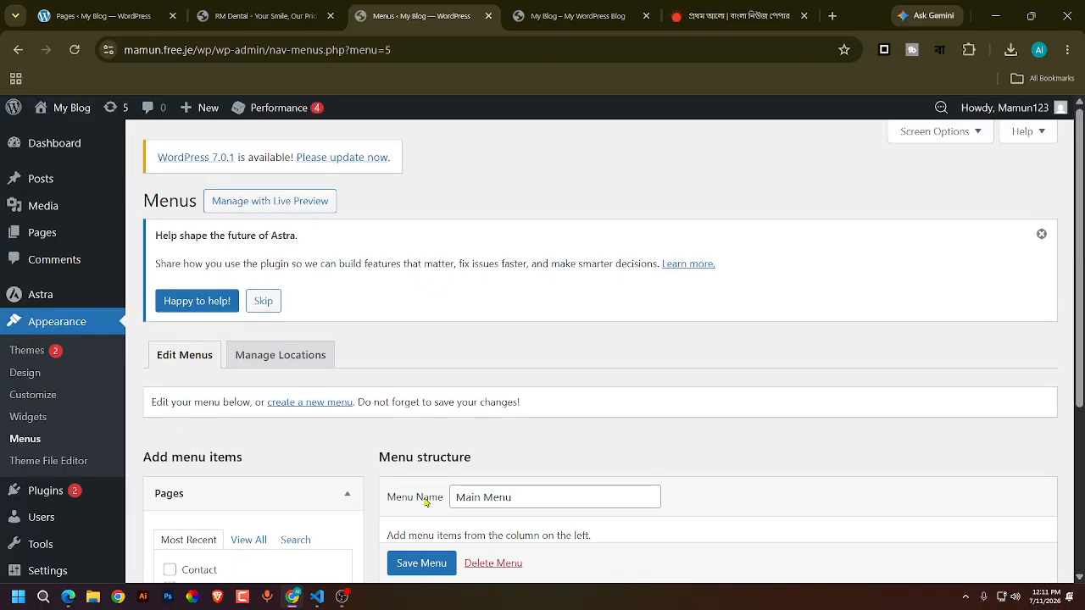
# - Show all available pages and add Home, About US and Contact to the Main Menu
pyautogui.scroll(-3, 473, 345)
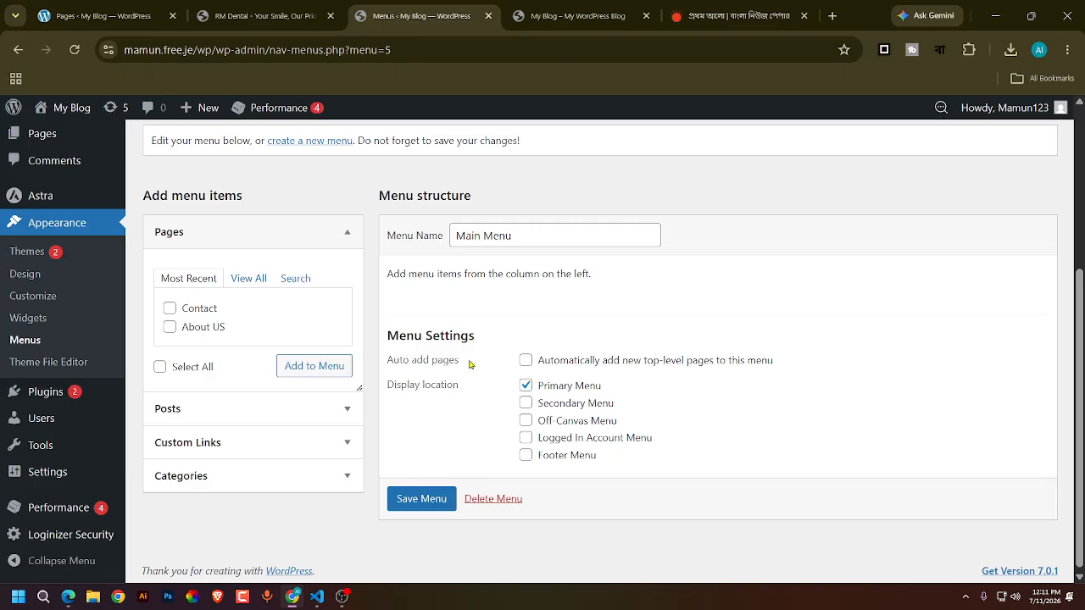
pyautogui.click(347, 237)
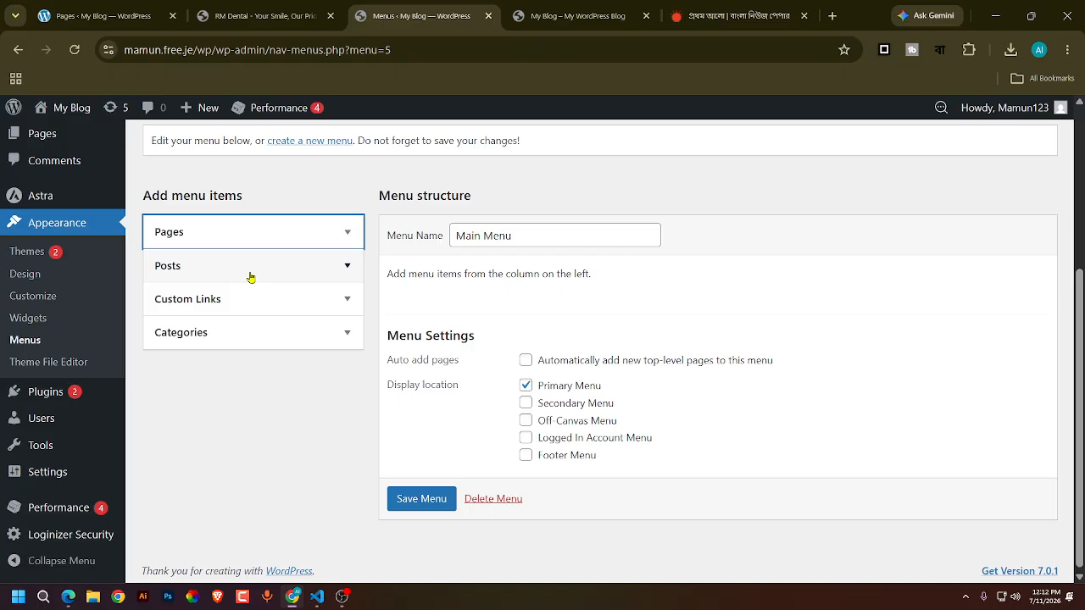
pyautogui.click(314, 231)
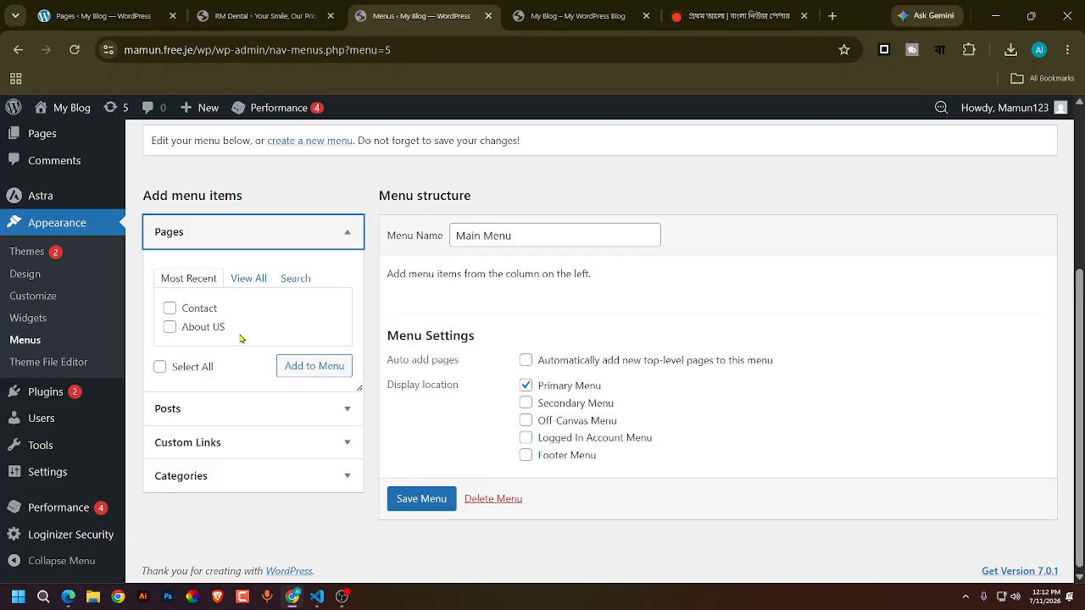
pyautogui.click(243, 284)
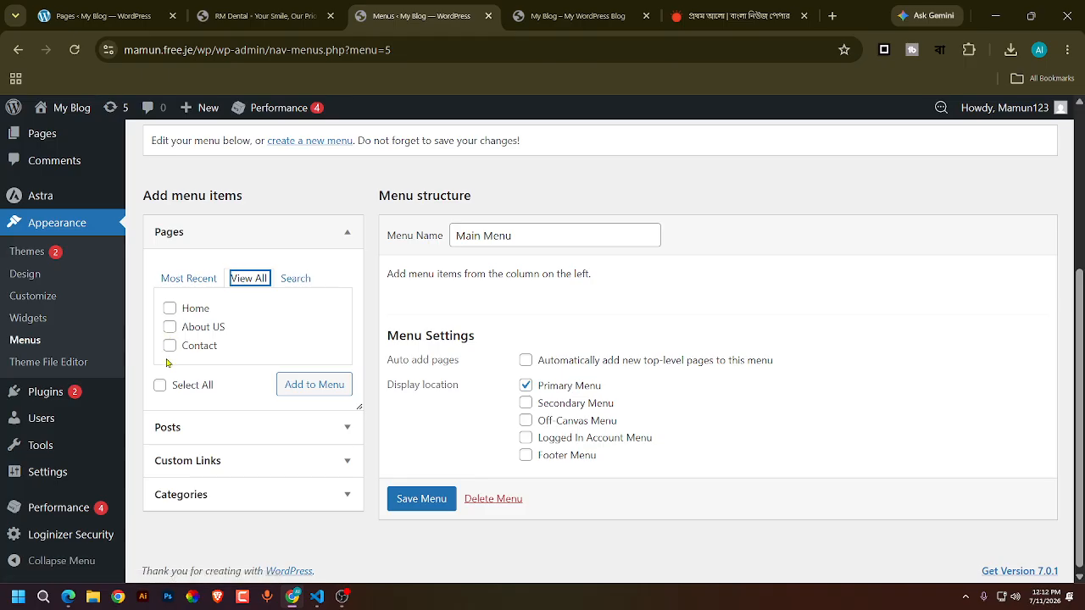
pyautogui.click(169, 309)
pyautogui.click(168, 329)
pyautogui.click(170, 347)
pyautogui.click(303, 386)
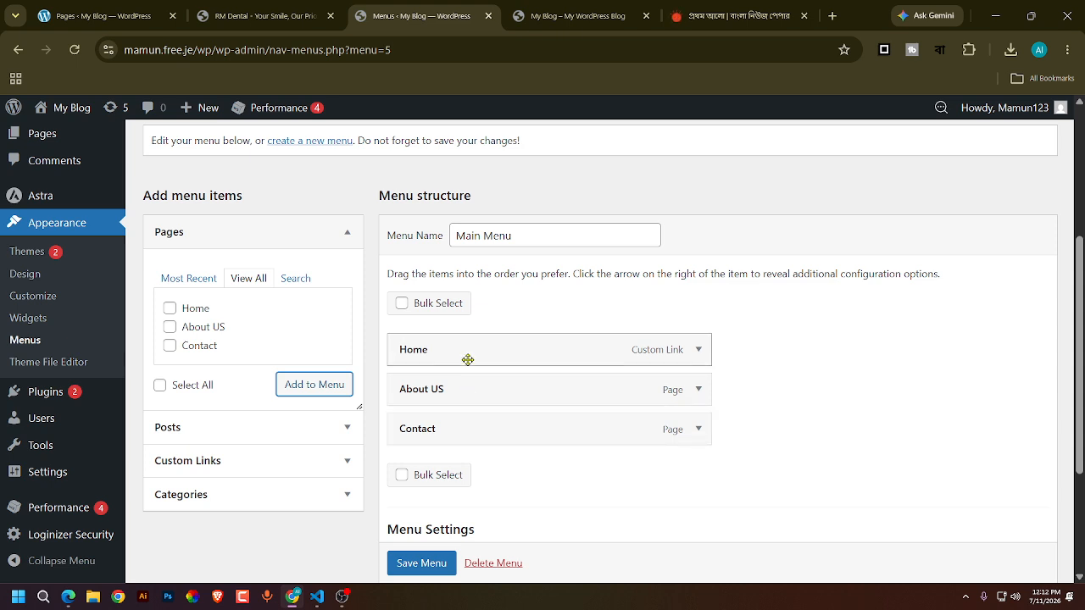
# - Add the Blog and Blog 2 categories to the Main Menu and save the menu
pyautogui.click(219, 502)
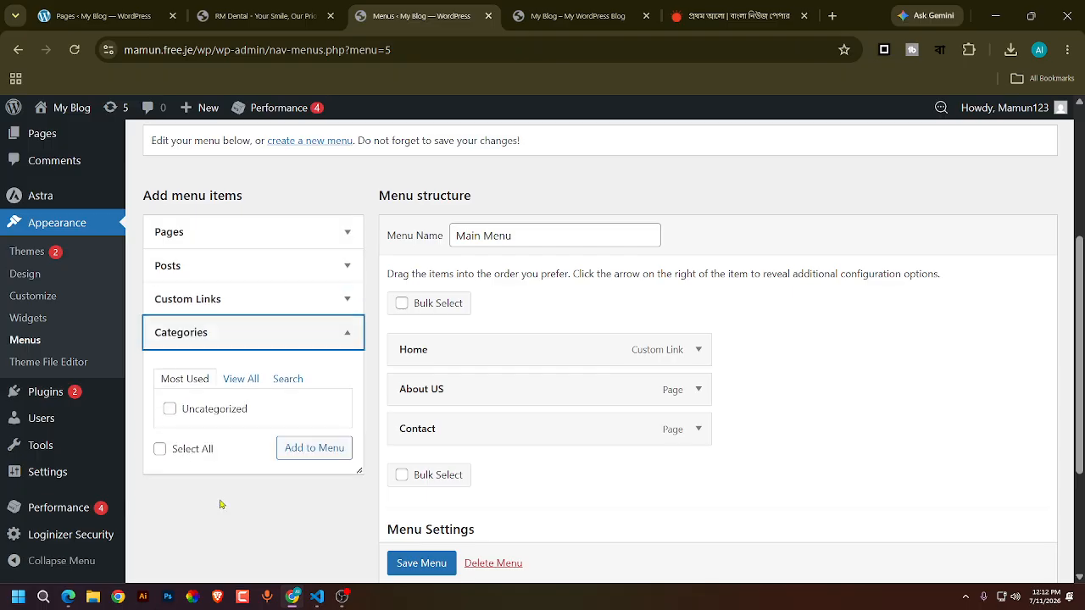
pyautogui.click(237, 387)
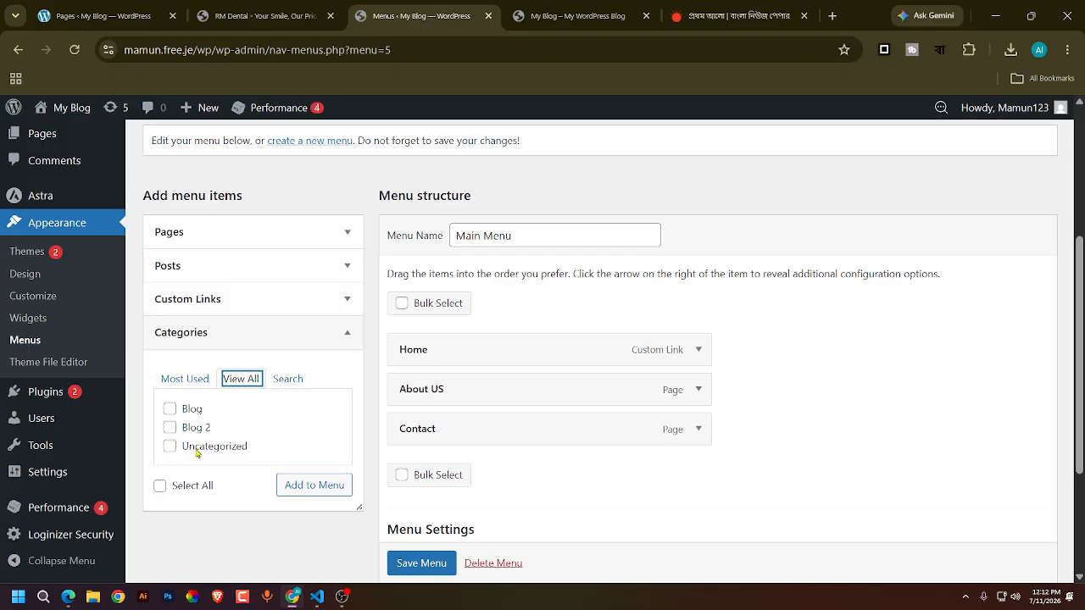
pyautogui.click(170, 408)
pyautogui.click(168, 429)
pyautogui.click(306, 491)
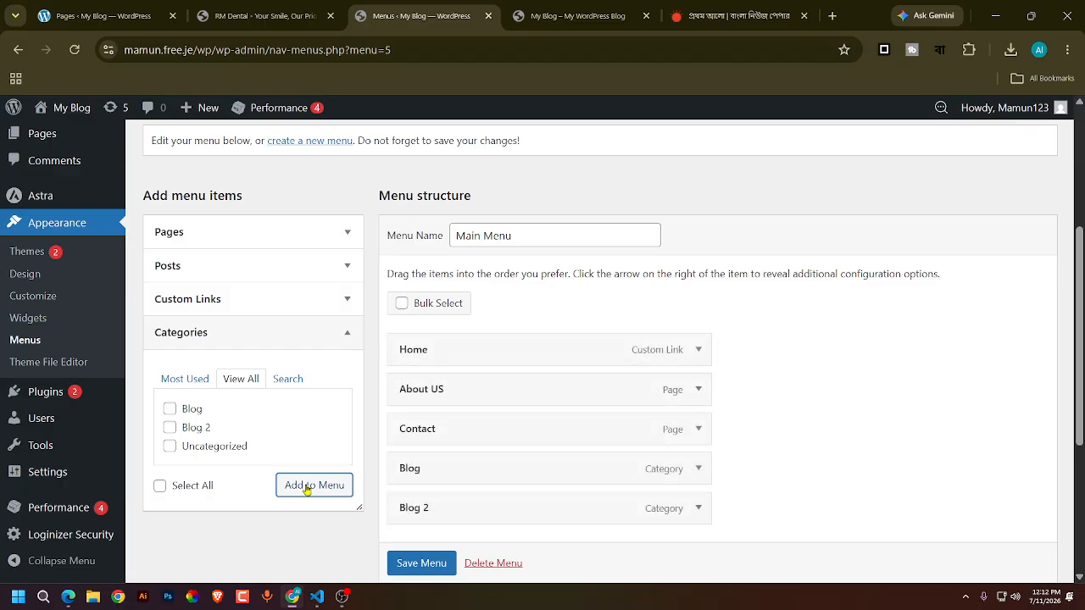
pyautogui.scroll(-2, 306, 491)
pyautogui.scroll(-2, 518, 444)
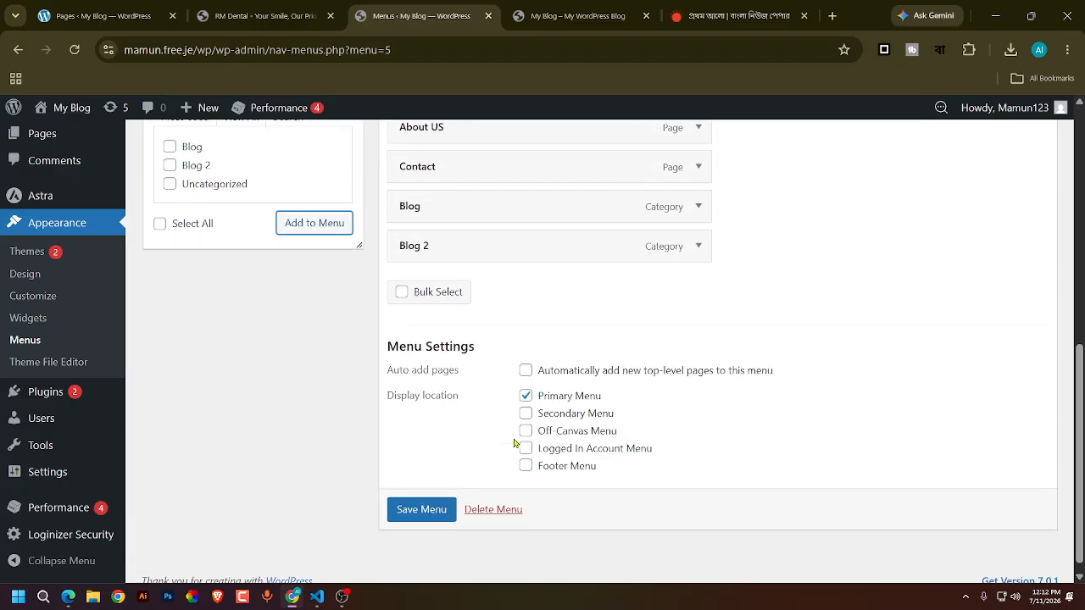
pyautogui.click(405, 511)
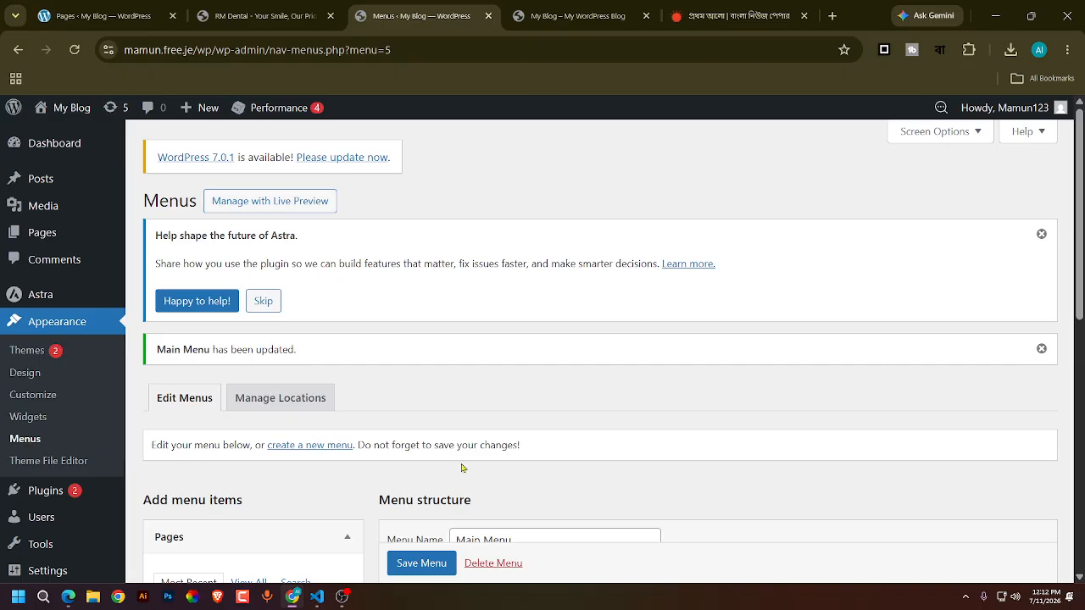
# - Reload the blog's home page to check its header menu, and return to the menu editor
pyautogui.click(576, 15)
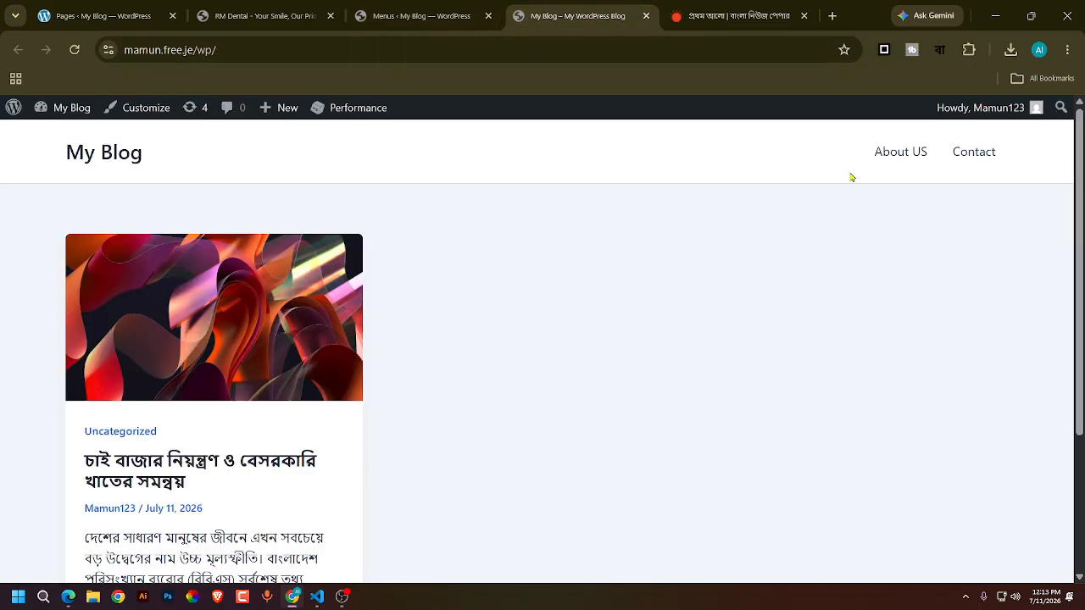
pyautogui.click(76, 52)
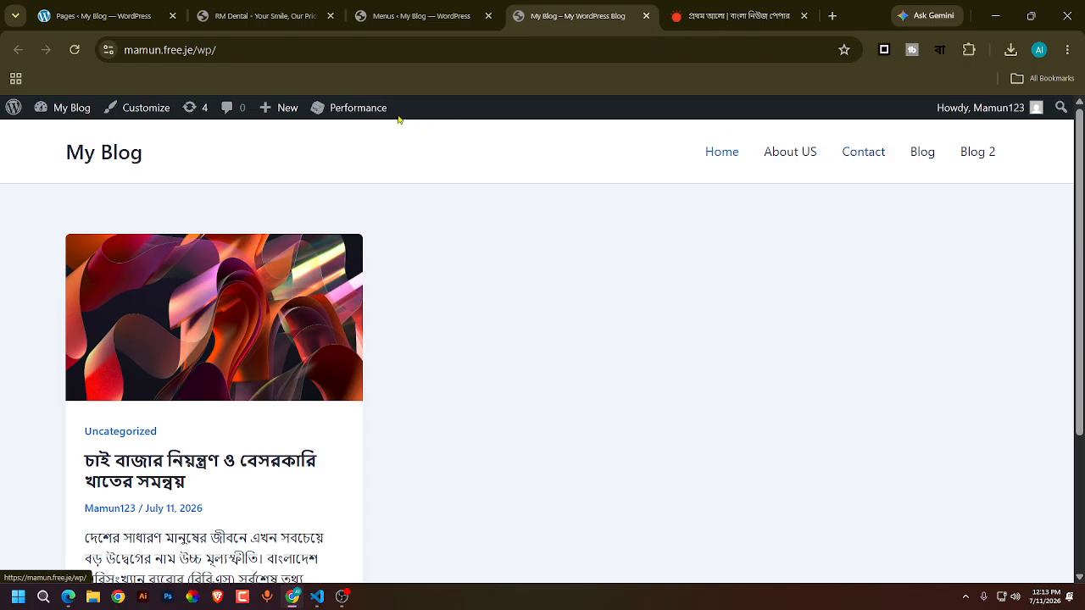
pyautogui.click(420, 15)
pyautogui.click(265, 8)
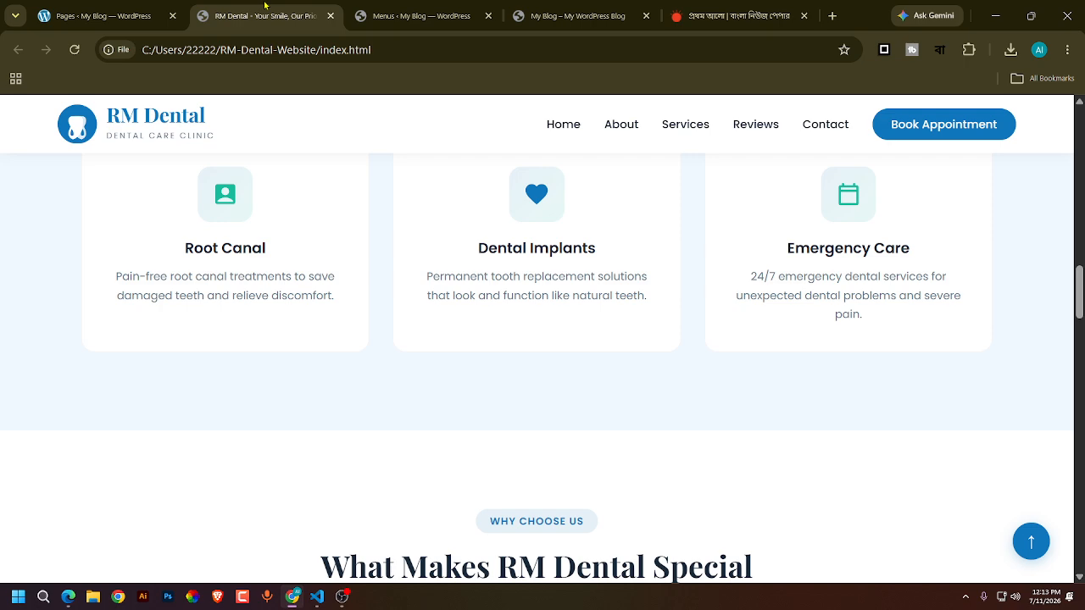
pyautogui.click(610, 8)
pyautogui.click(451, 9)
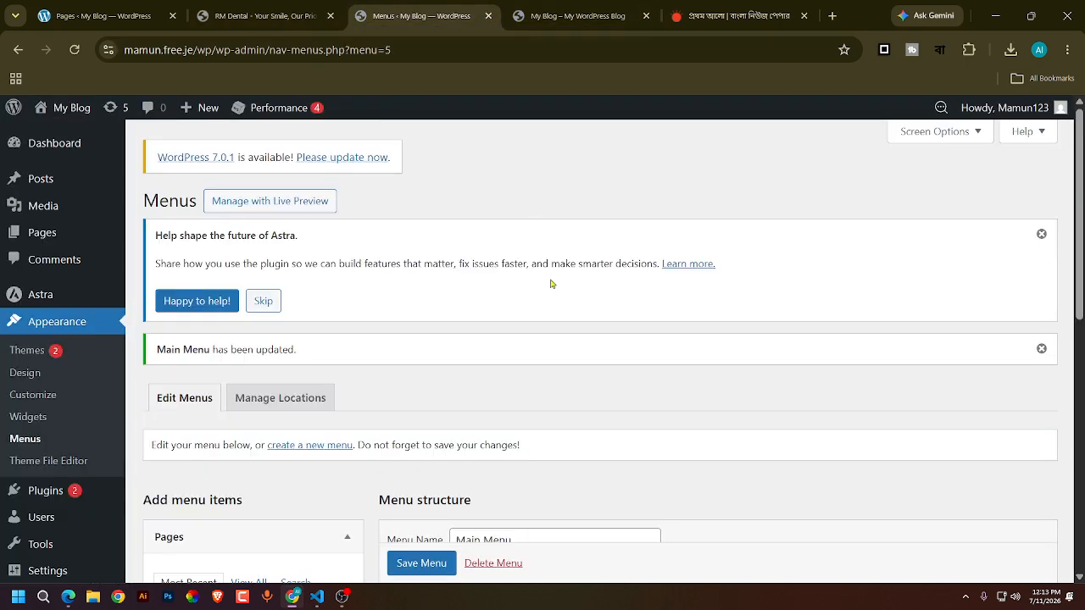
# - Move Blog and Blog 2 directly after Home, ahead of About US and Contact, save the menu, and check the header on the home page
pyautogui.scroll(-6, 550, 280)
pyautogui.scroll(3, 549, 279)
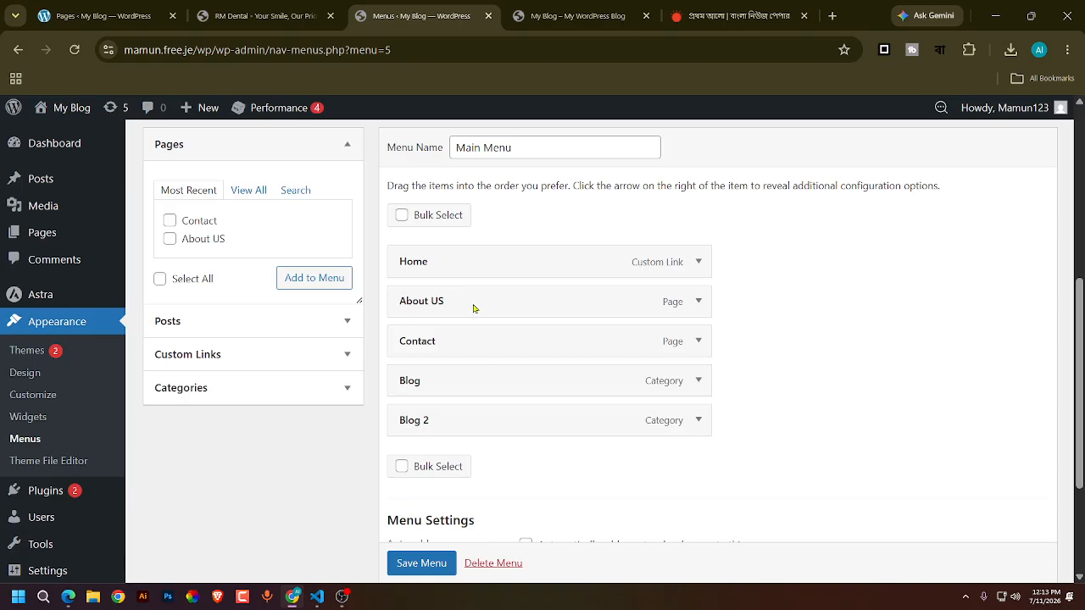
pyautogui.moveTo(477, 387); pyautogui.dragTo(477, 303)
pyautogui.moveTo(472, 423); pyautogui.dragTo(498, 347)
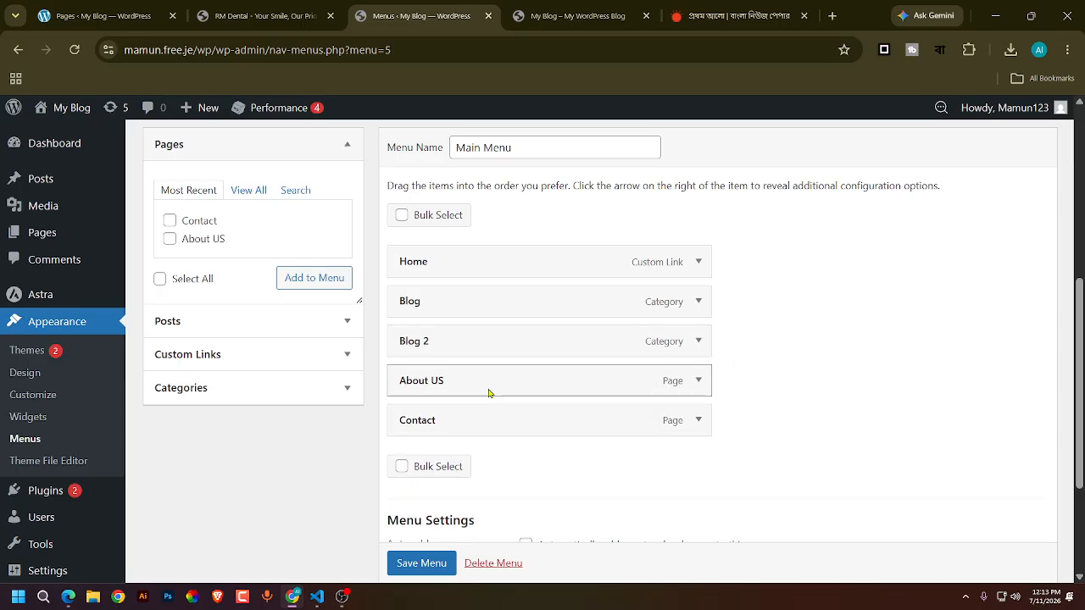
pyautogui.moveTo(479, 387); pyautogui.dragTo(479, 432)
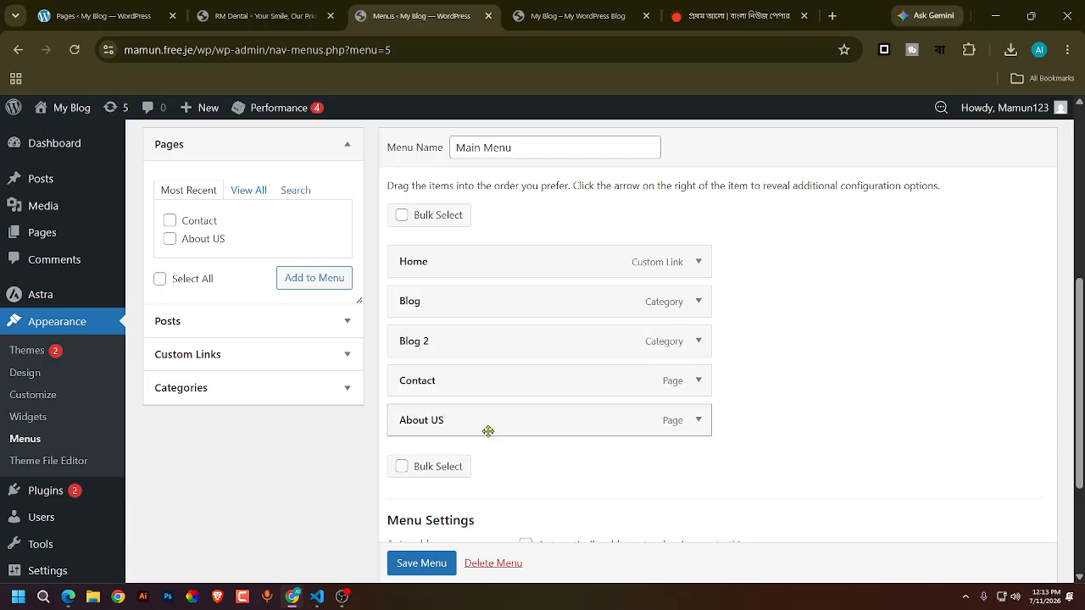
pyautogui.moveTo(472, 388); pyautogui.dragTo(473, 424)
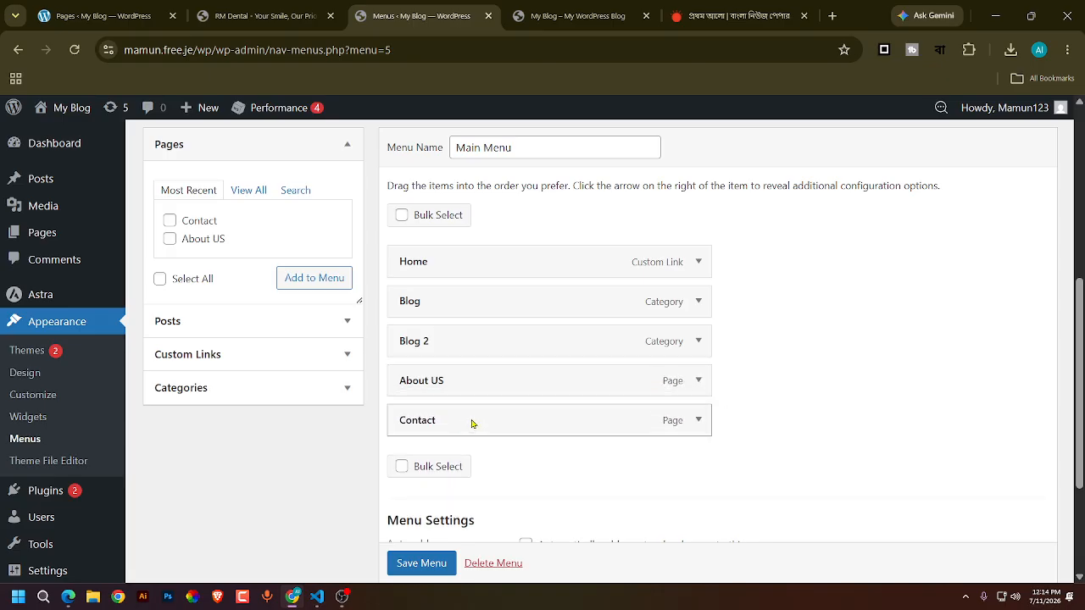
pyautogui.click(419, 564)
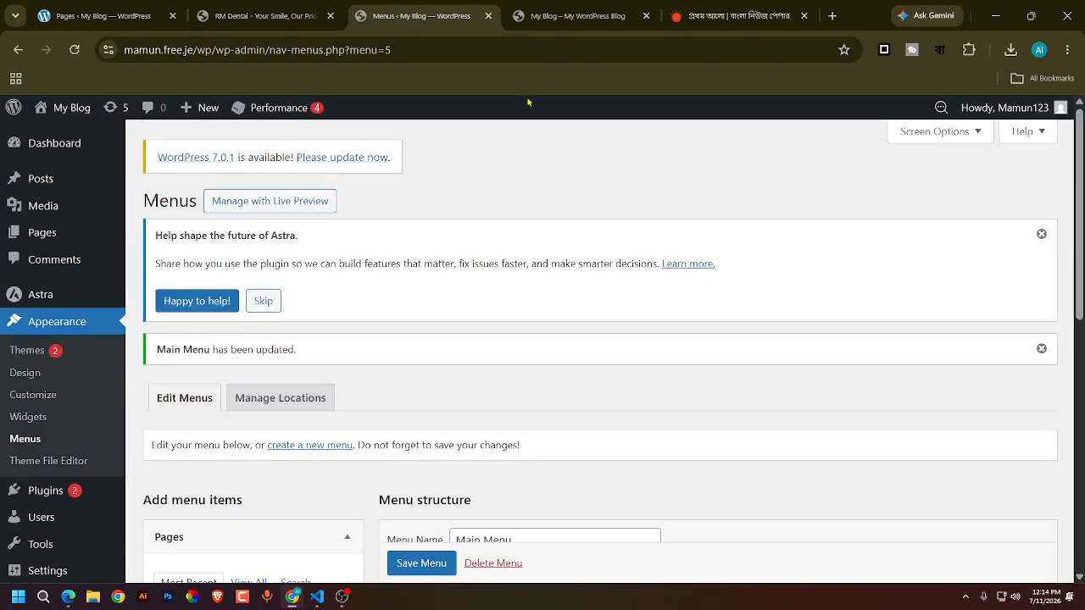
pyautogui.click(547, 19)
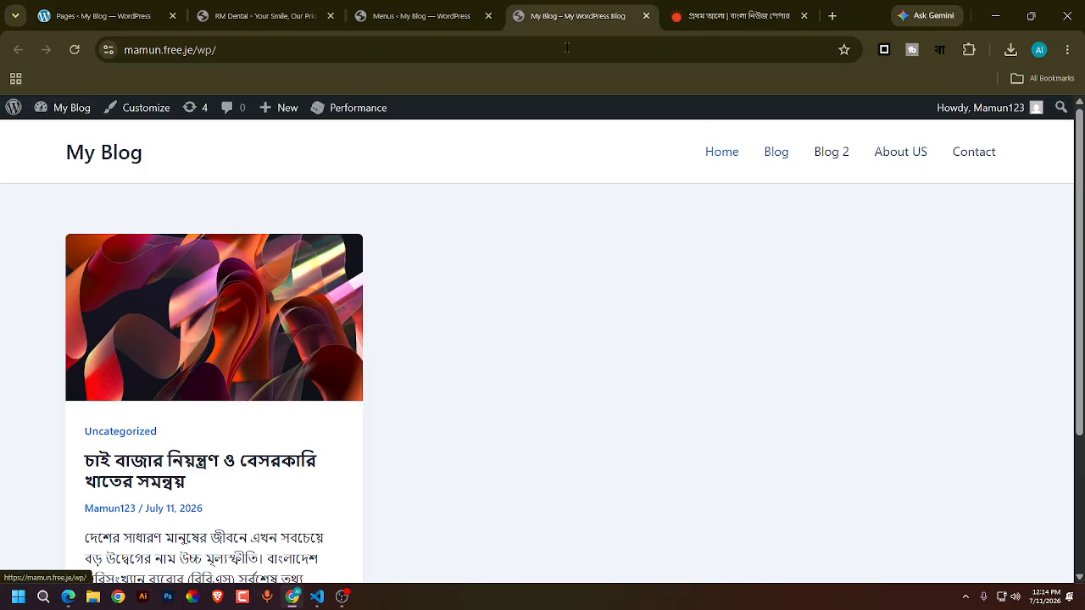
# - Nest Blog 2 as a sub item under Blog in the Main Menu and save the menu
pyautogui.click(421, 15)
pyautogui.scroll(-5, 669, 271)
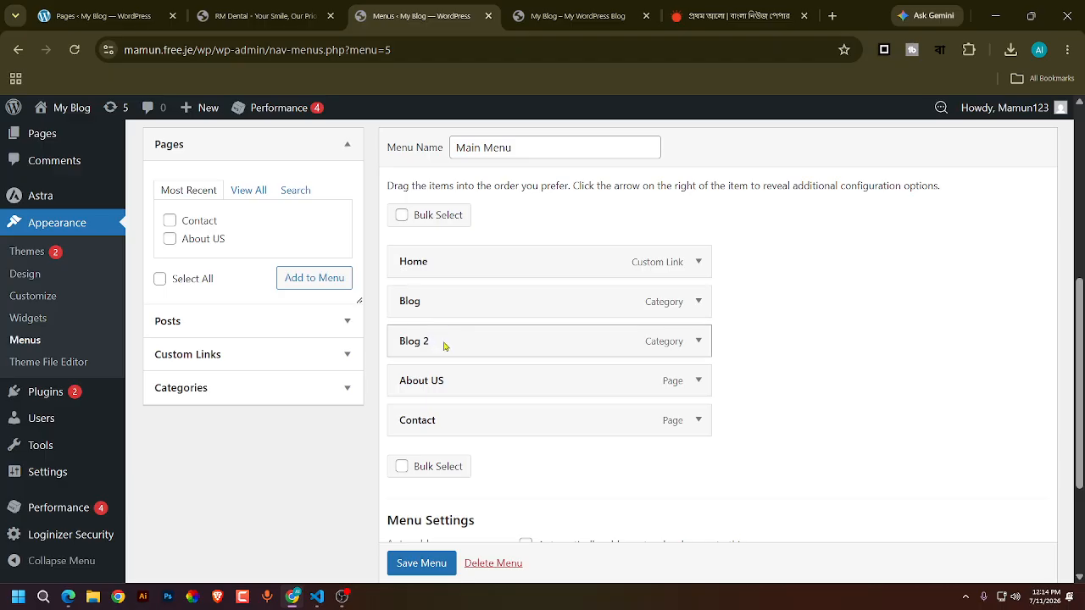
pyautogui.moveTo(434, 344); pyautogui.dragTo(460, 343)
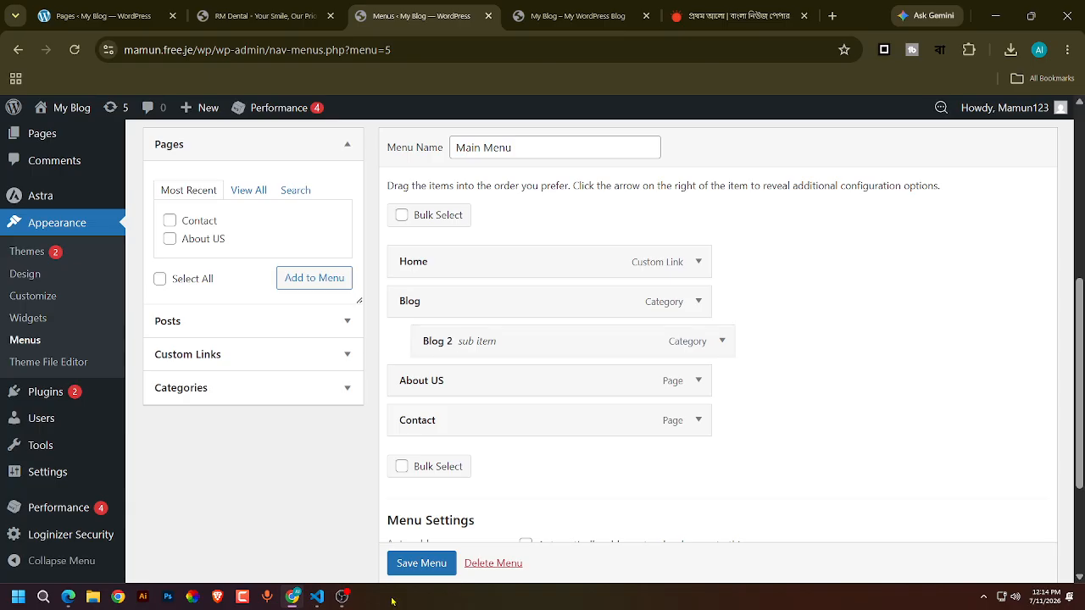
pyautogui.scroll(-1, 416, 562)
pyautogui.click(419, 563)
# - Reload the blog's home page and check the Blog dropdown in the header menu
pyautogui.hotkey('ctrl', 'Tab')
pyautogui.click(74, 49)
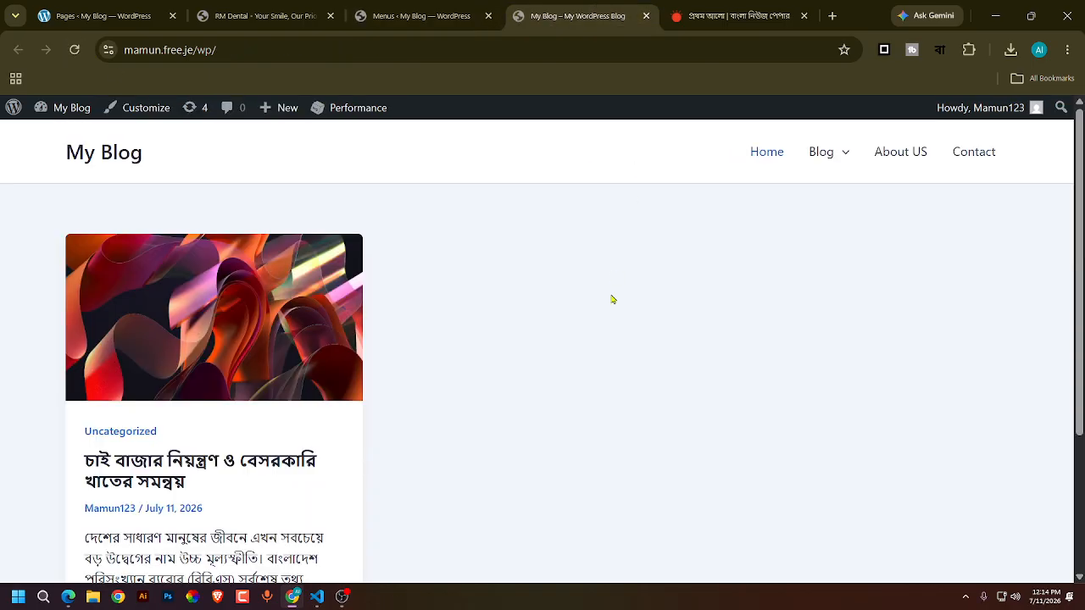
pyautogui.moveTo(827, 158)
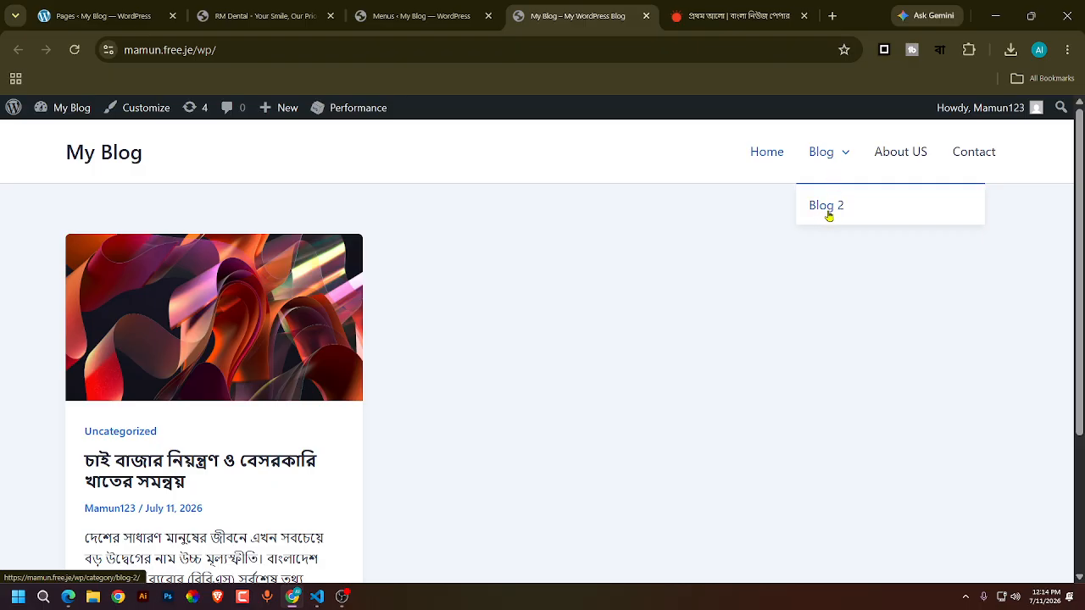
# - Move Blog 2 back to the top level of the Main Menu, keep About US at top level too, and save the menu
pyautogui.click(415, 15)
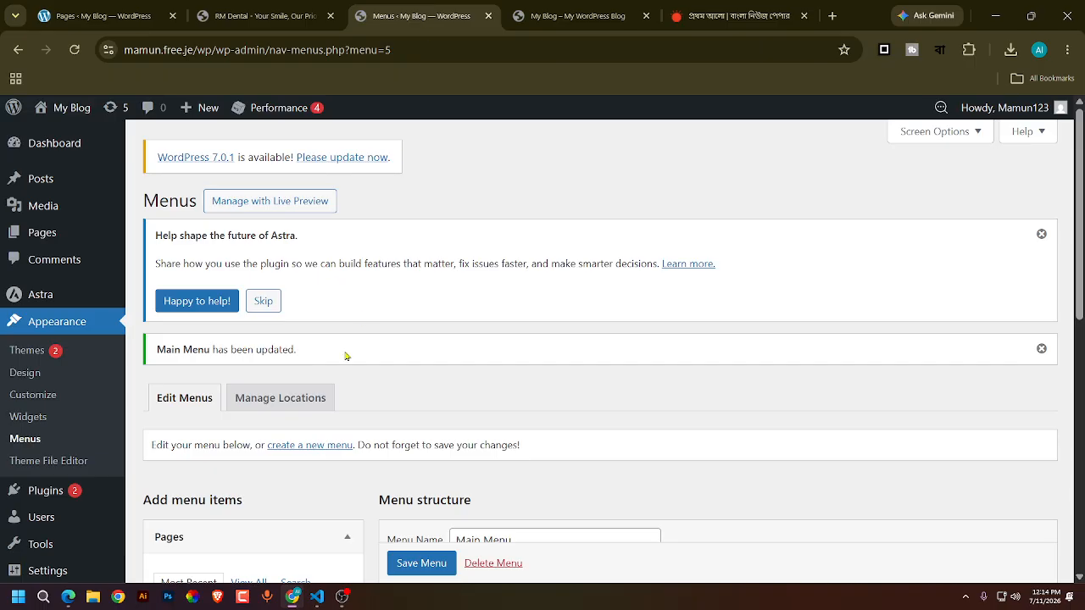
pyautogui.scroll(-5, 597, 364)
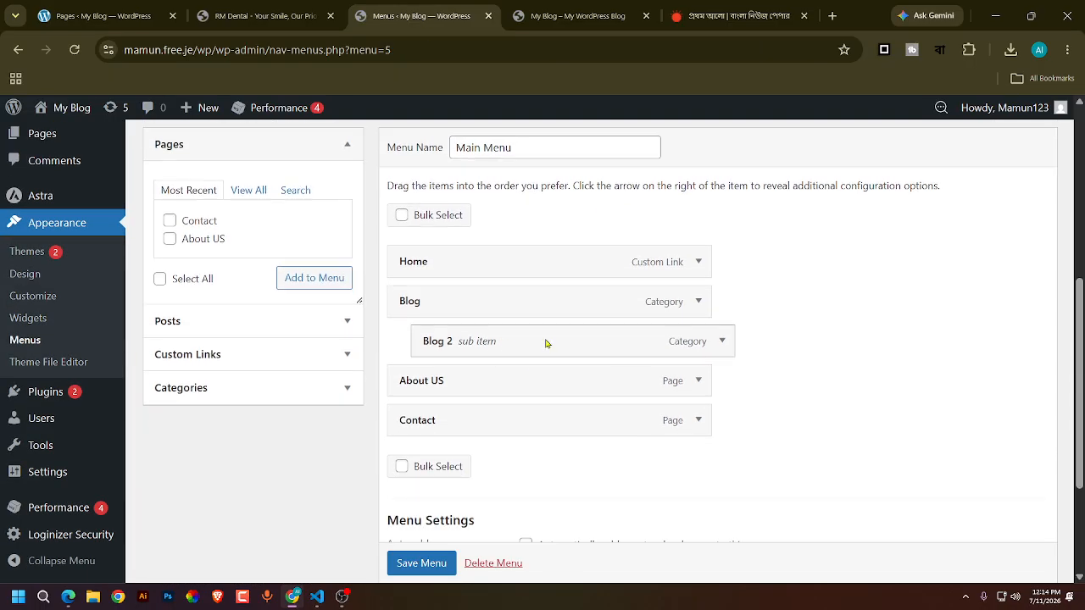
pyautogui.moveTo(547, 342); pyautogui.dragTo(524, 344)
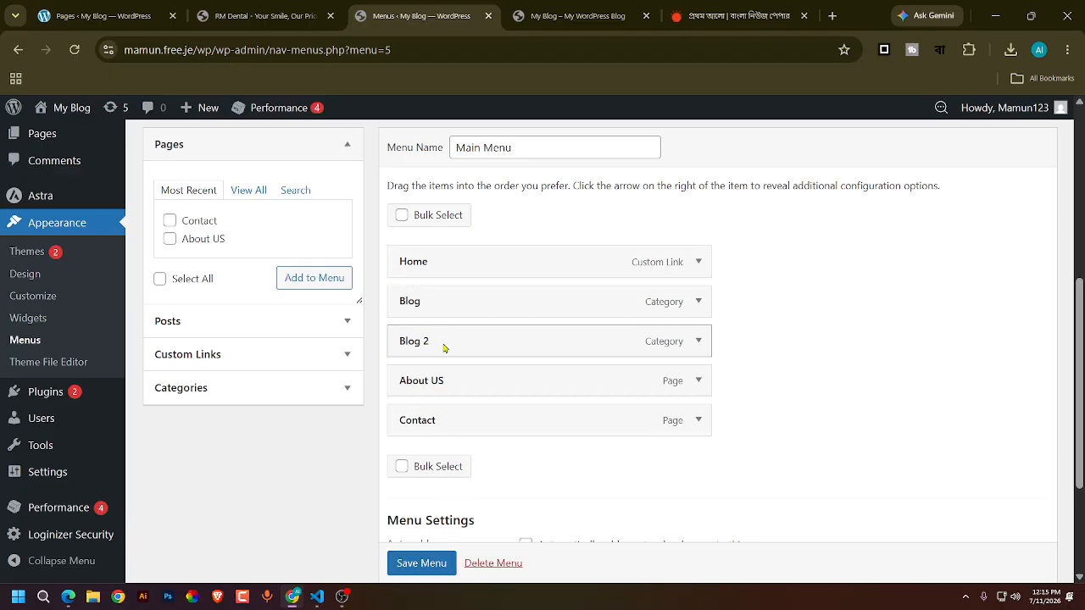
pyautogui.moveTo(467, 387); pyautogui.dragTo(522, 389)
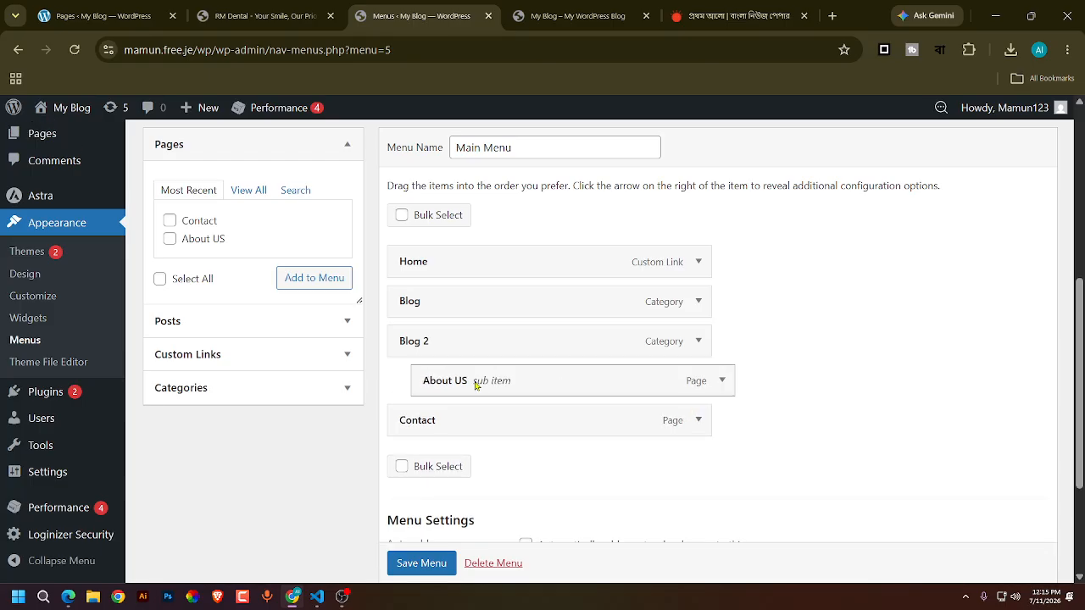
pyautogui.moveTo(516, 382); pyautogui.dragTo(488, 383)
pyautogui.scroll(-1, 431, 572)
pyautogui.click(421, 563)
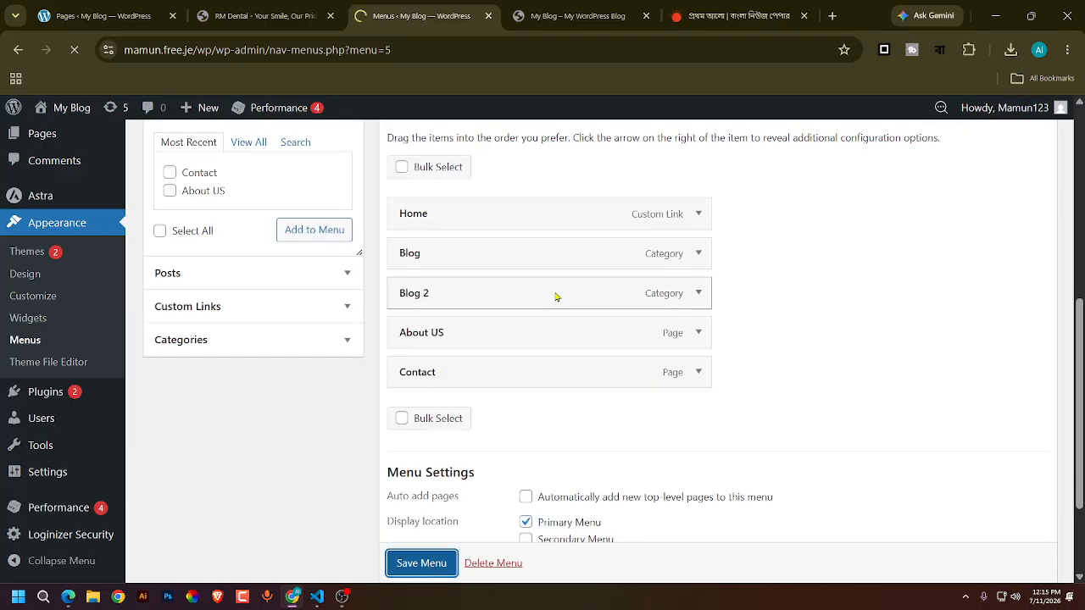
# - Reload the blog's home page to check the header menu without the Blog dropdown
pyautogui.scroll(-5, 555, 297)
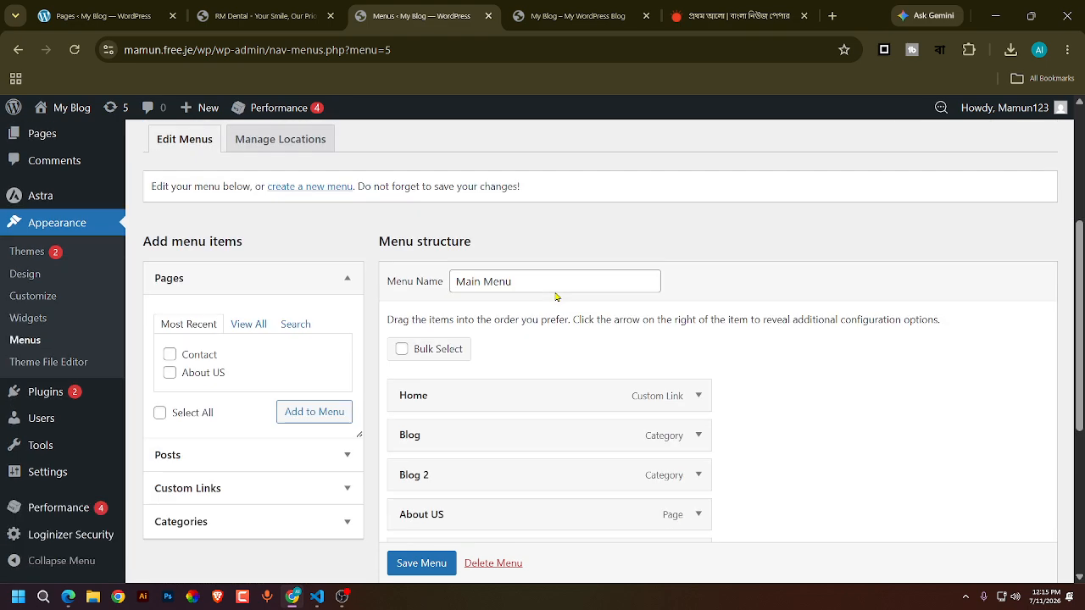
pyautogui.click(546, 7)
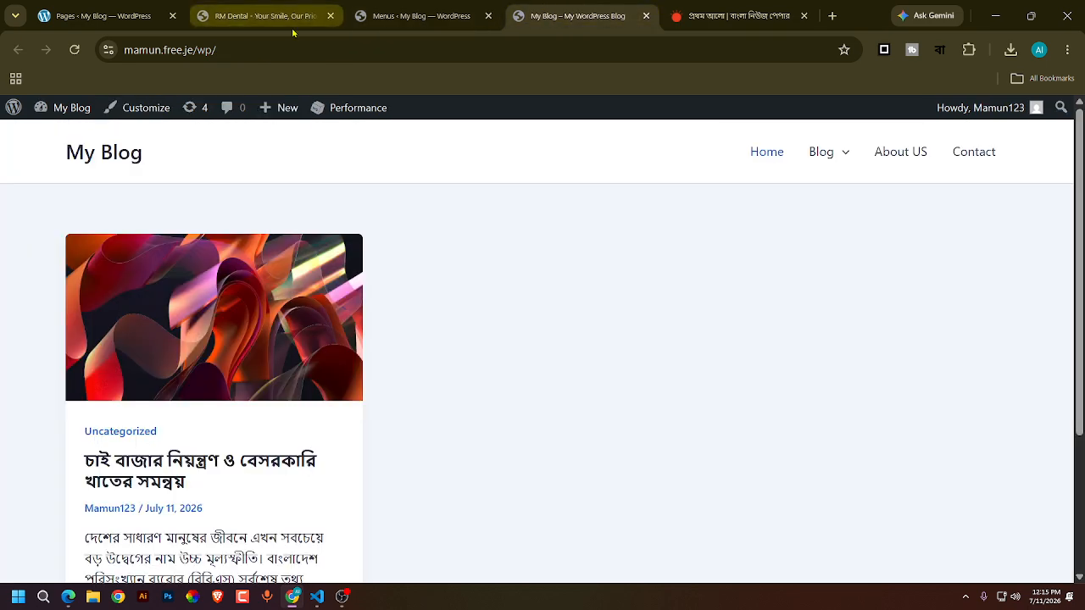
pyautogui.click(75, 49)
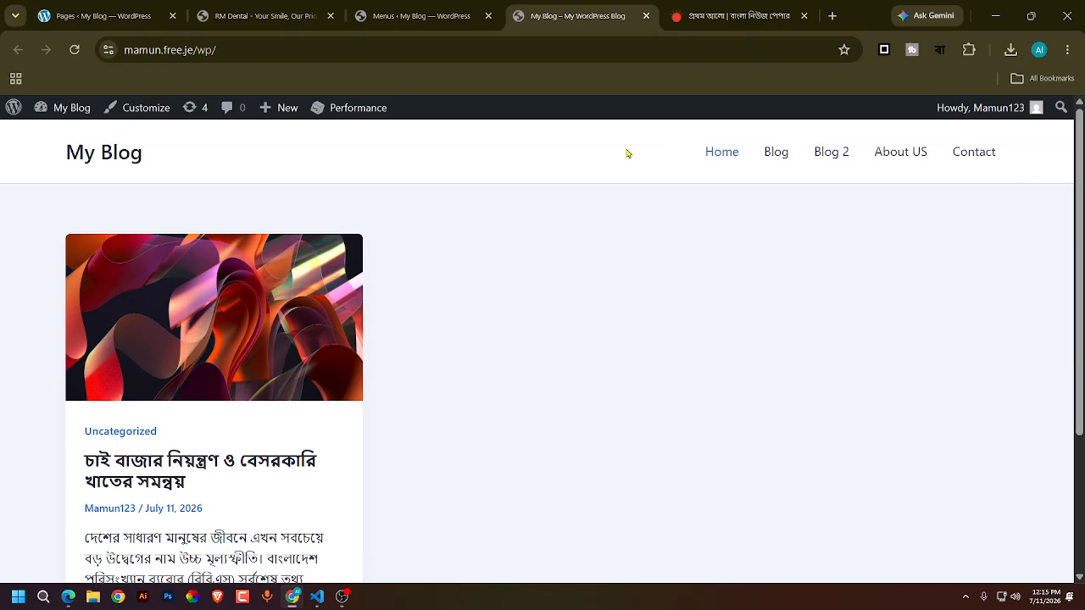
# - Review the Main Menu's name, items and display location in the menu editor, comparing them with the home page header
pyautogui.click(420, 8)
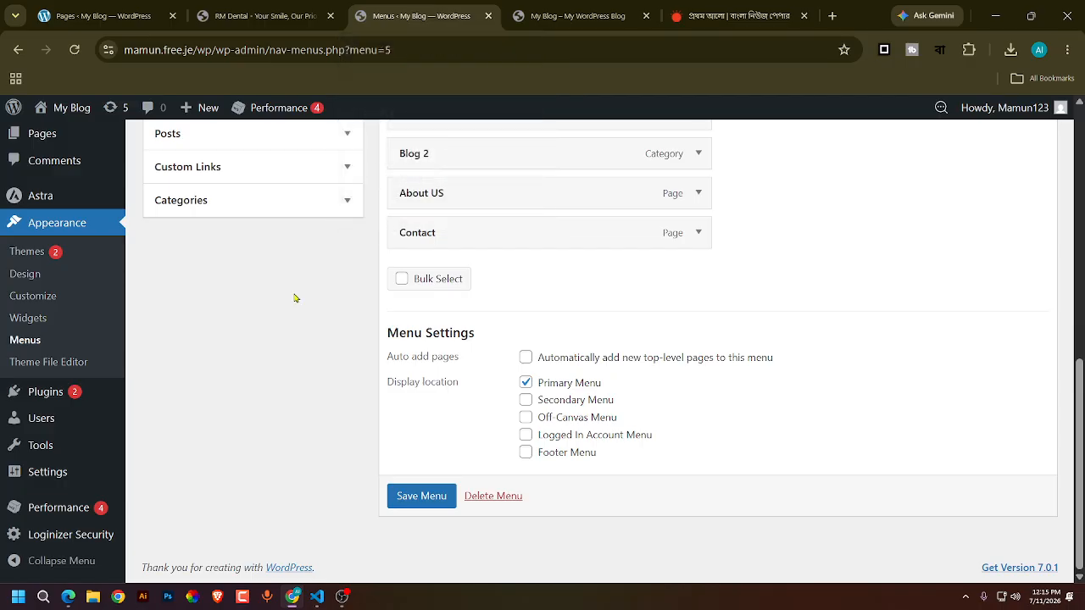
pyautogui.scroll(6, 323, 259)
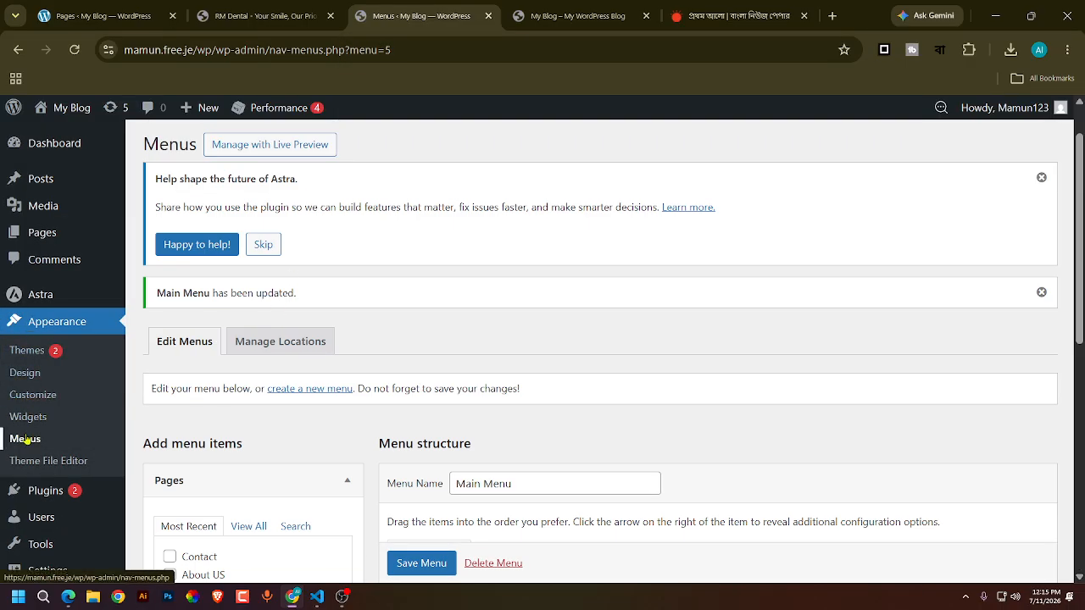
pyautogui.scroll(-3, 419, 286)
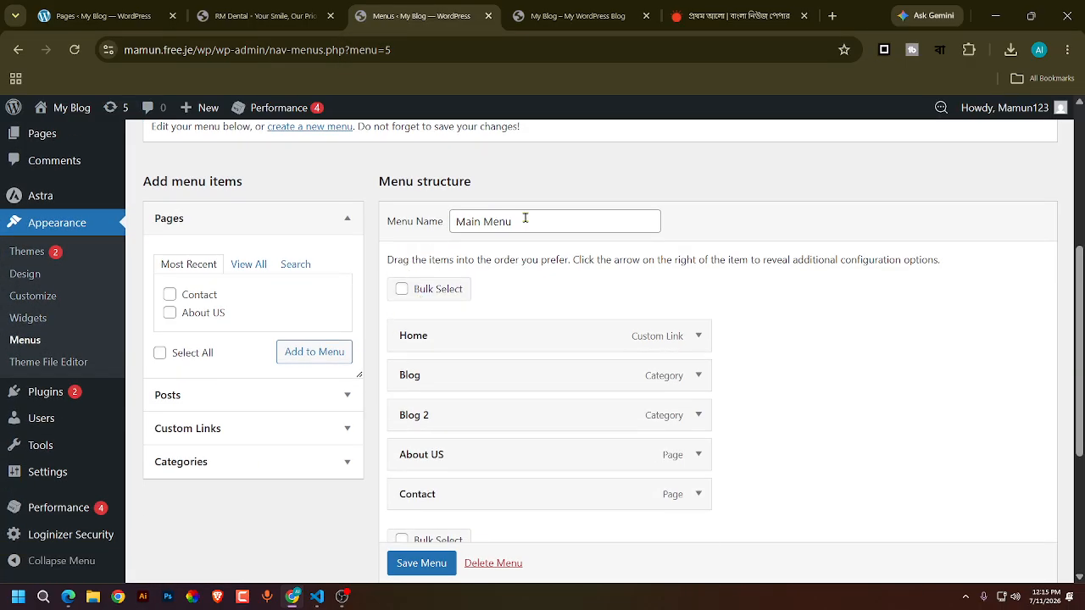
pyautogui.click(547, 221)
pyautogui.moveTo(548, 220); pyautogui.dragTo(443, 226)
pyautogui.click(526, 217)
pyautogui.scroll(-2, 527, 218)
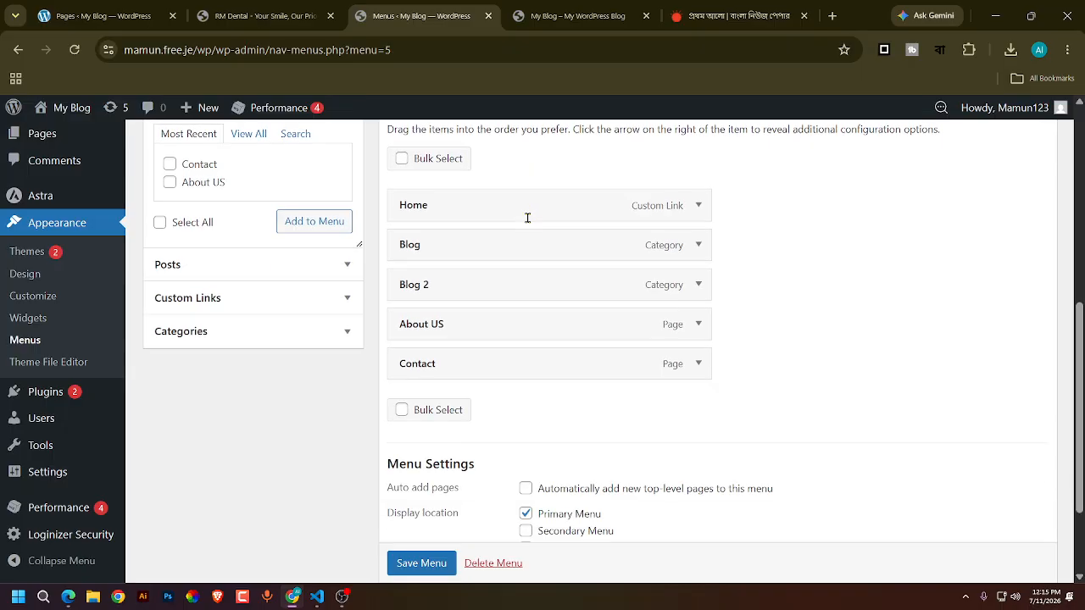
pyautogui.scroll(-2, 527, 217)
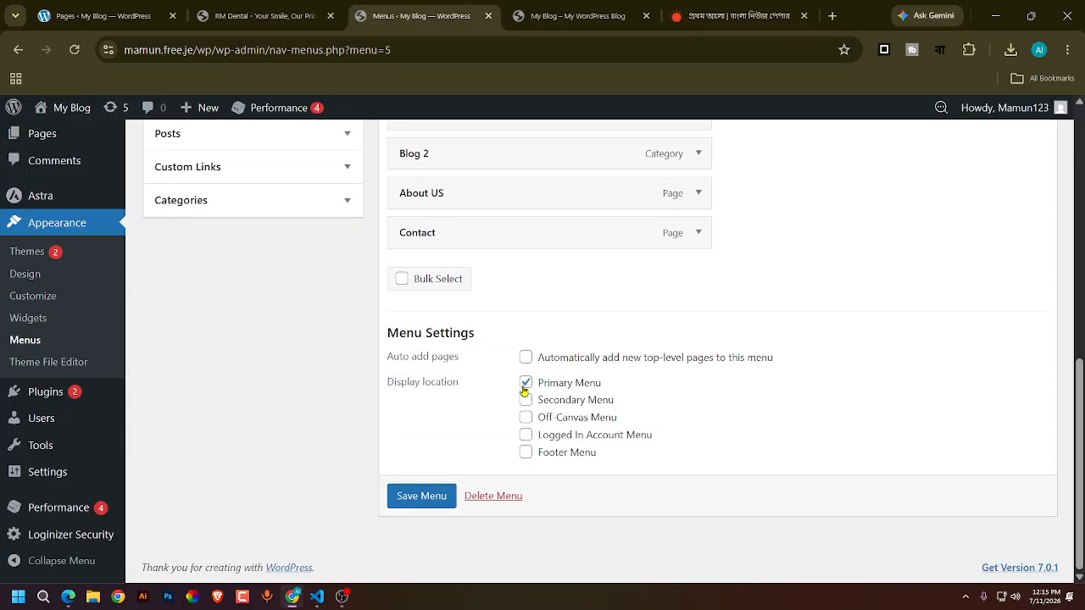
pyautogui.click(556, 10)
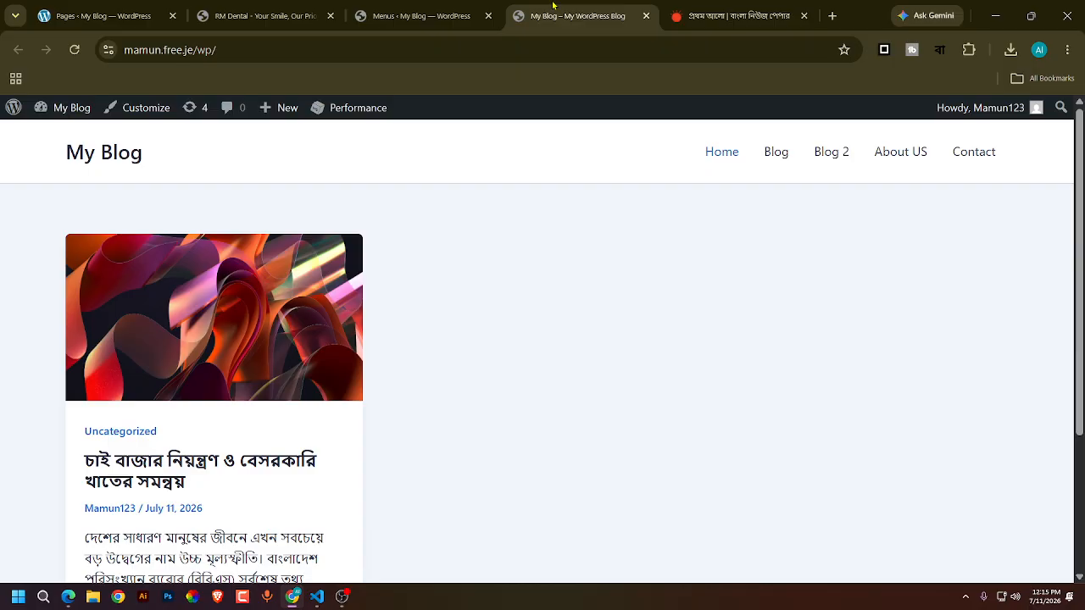
pyautogui.click(452, 10)
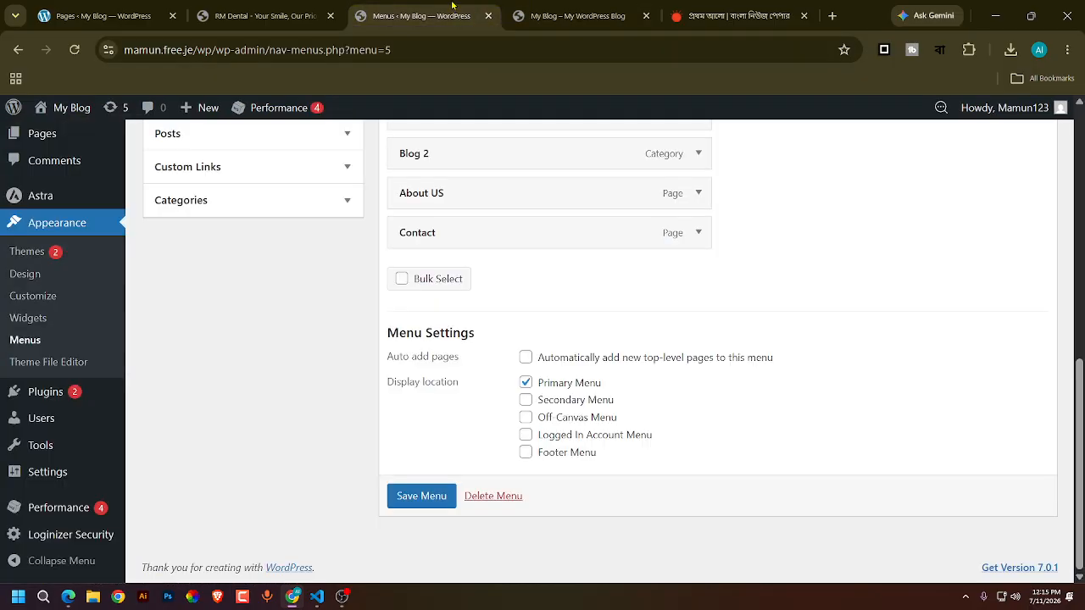
pyautogui.scroll(3, 471, 522)
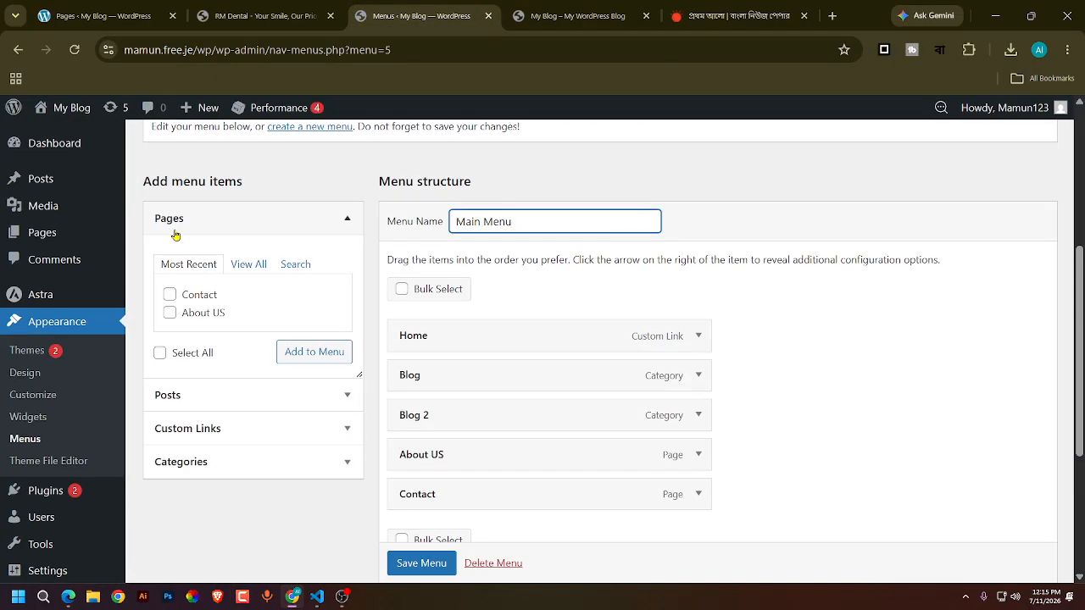
# - Collapse the Pages source for menu items and briefly view the Categories source
pyautogui.click(329, 227)
pyautogui.click(264, 319)
pyautogui.click(264, 320)
pyautogui.scroll(-2, 462, 496)
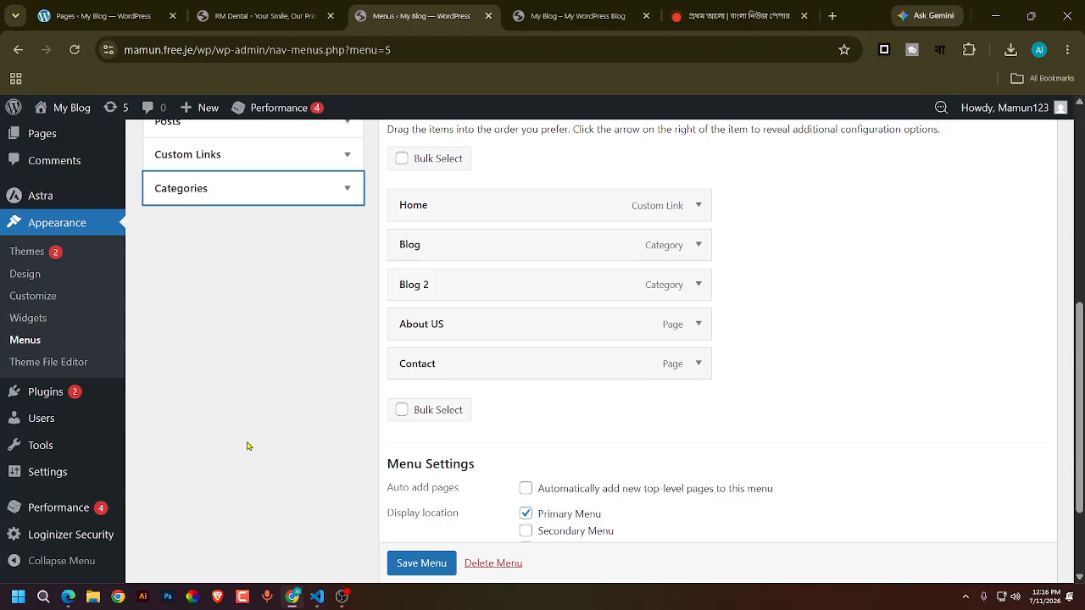
# - Go to the list of all posts and open the published post "চাই বাজার নিয়ন্ত্রণ ও বেসরকারি খাতের সমন্বয়" for editing
pyautogui.scroll(3, 200, 450)
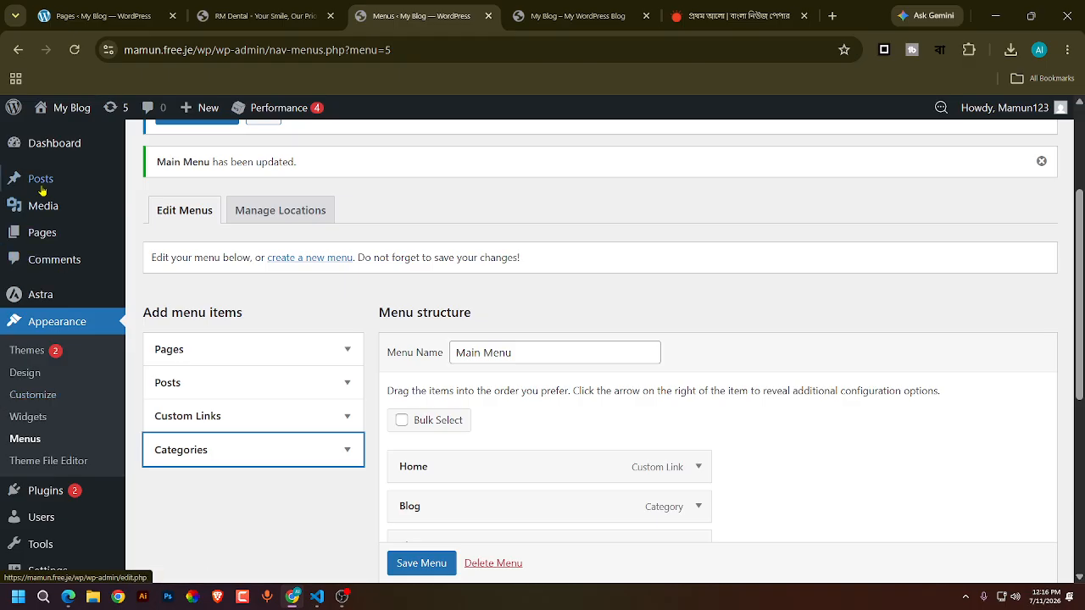
pyautogui.moveTo(41, 183)
pyautogui.click(151, 184)
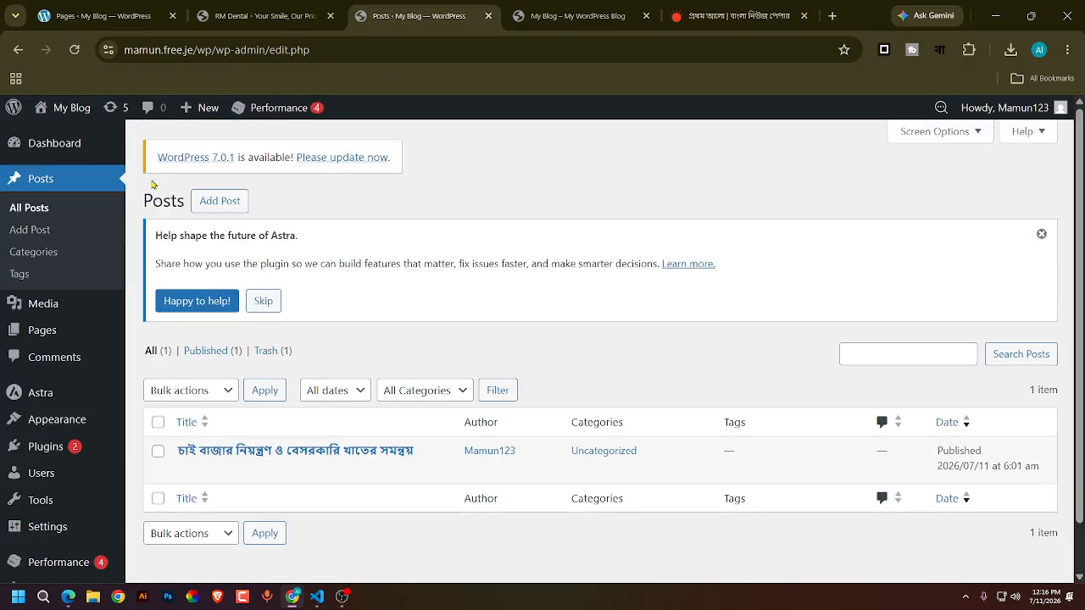
pyautogui.scroll(-2, 460, 301)
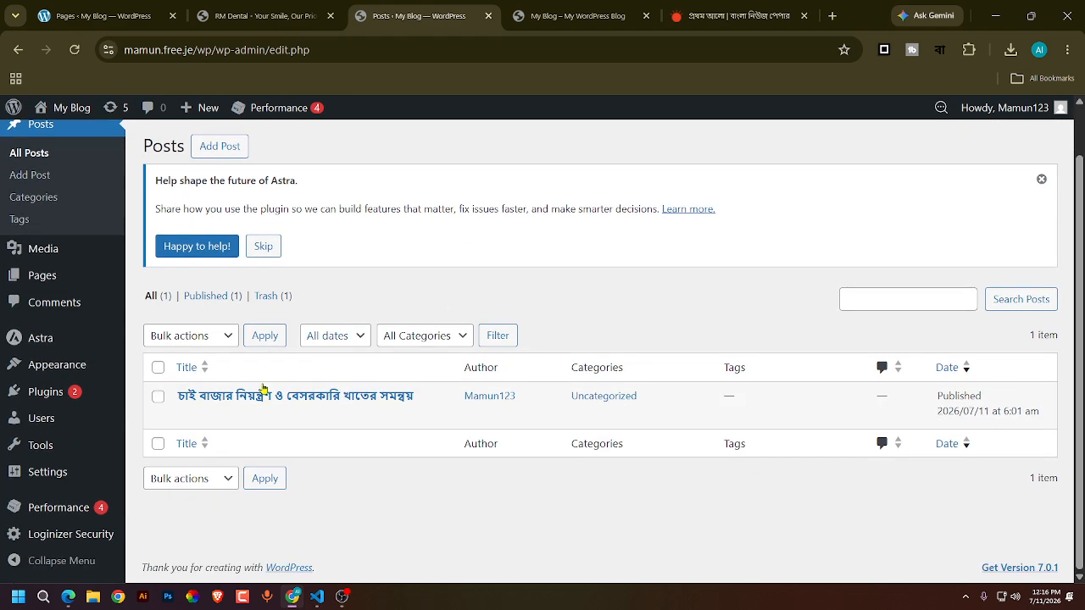
pyautogui.moveTo(199, 409)
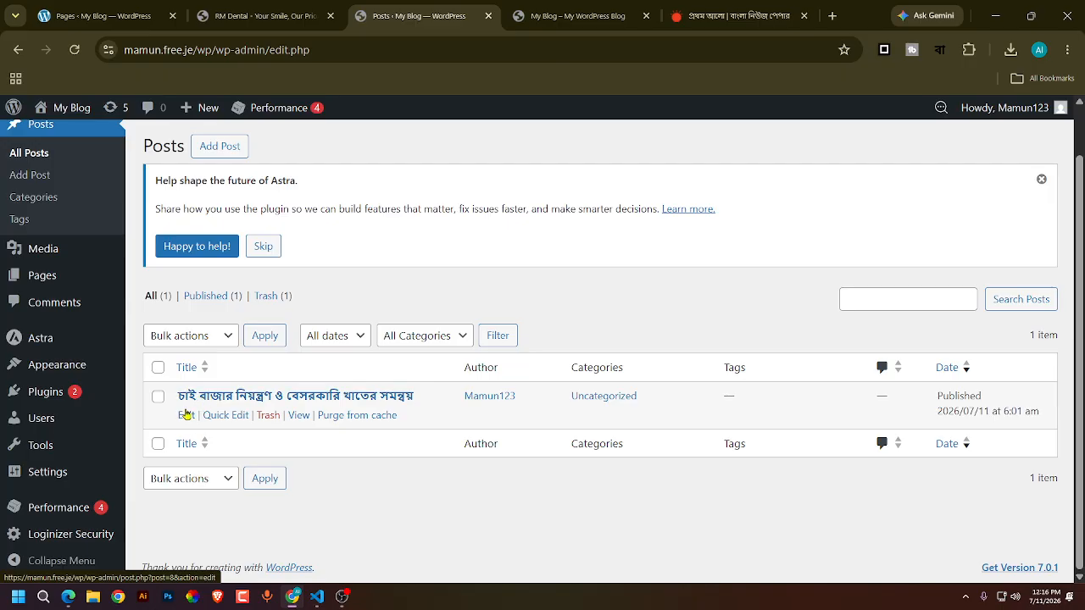
pyautogui.click(187, 419)
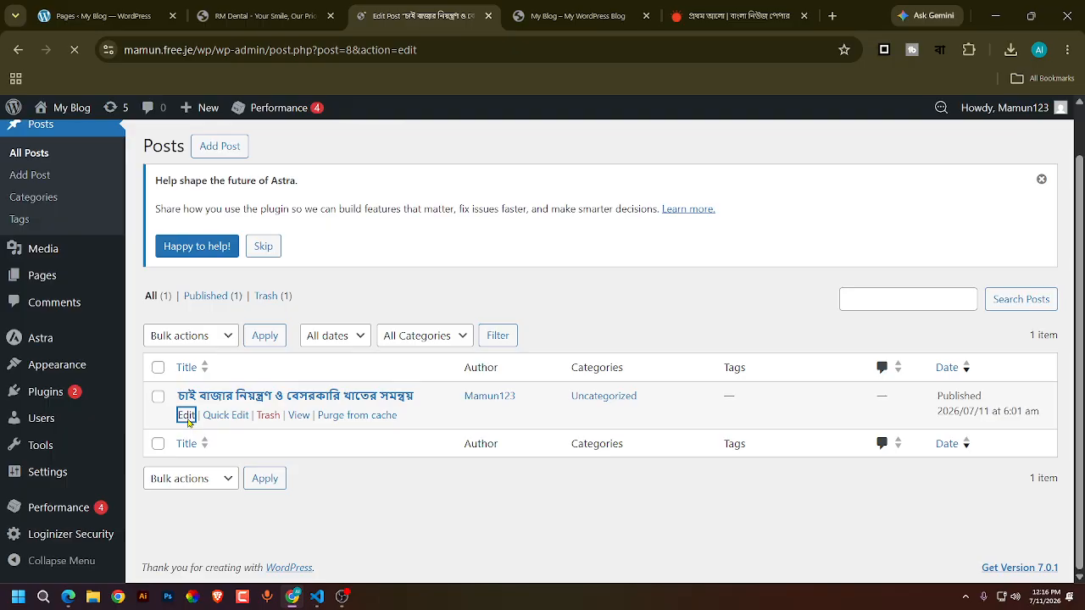
# - Expand the category list in the post's settings
pyautogui.scroll(-2, 420, 267)
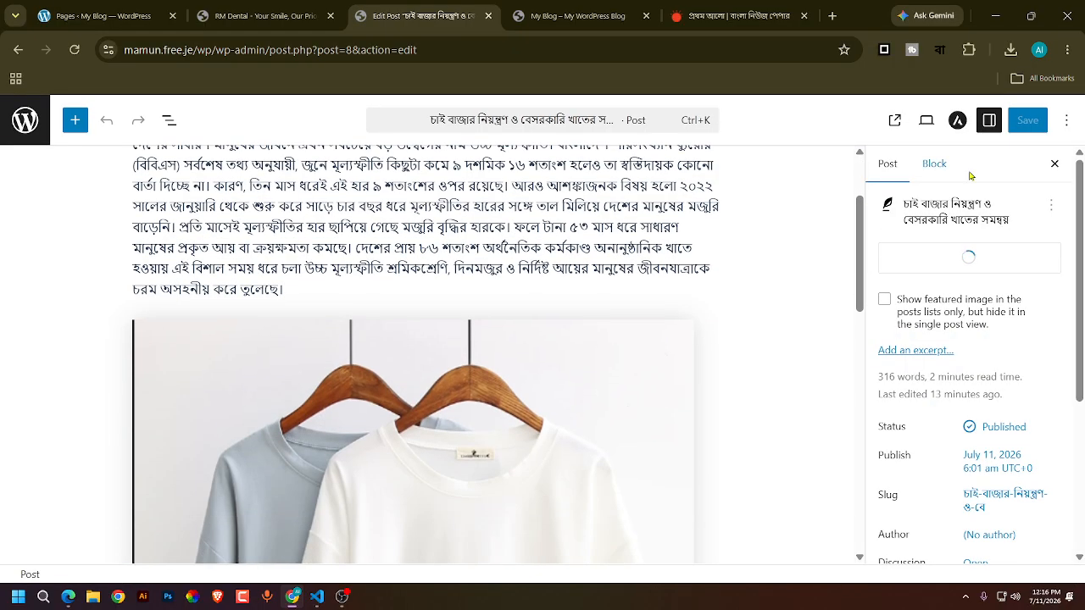
pyautogui.scroll(-3, 970, 286)
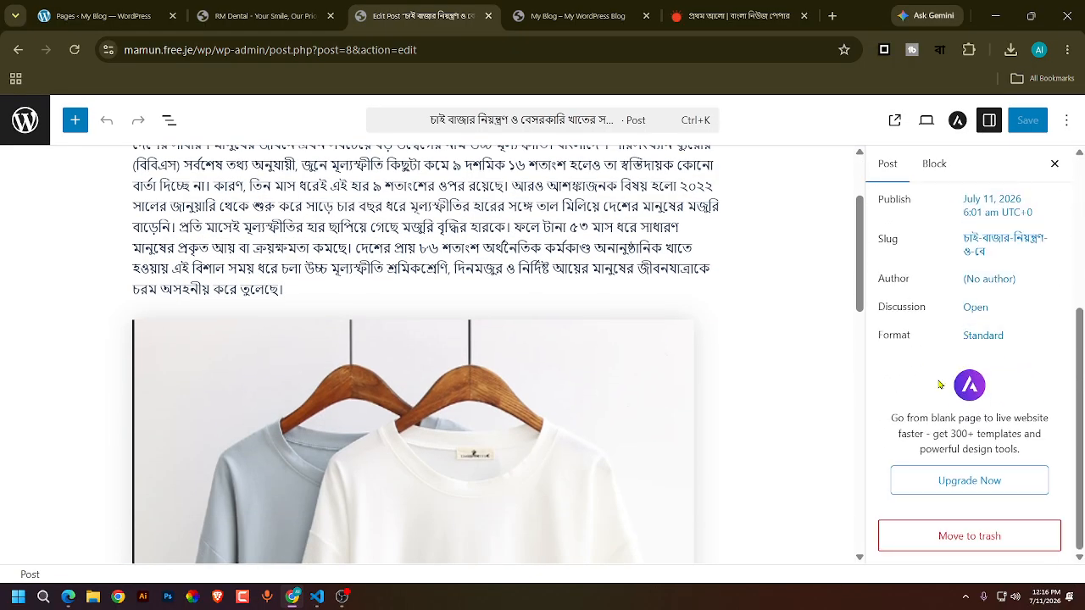
pyautogui.scroll(-5, 904, 411)
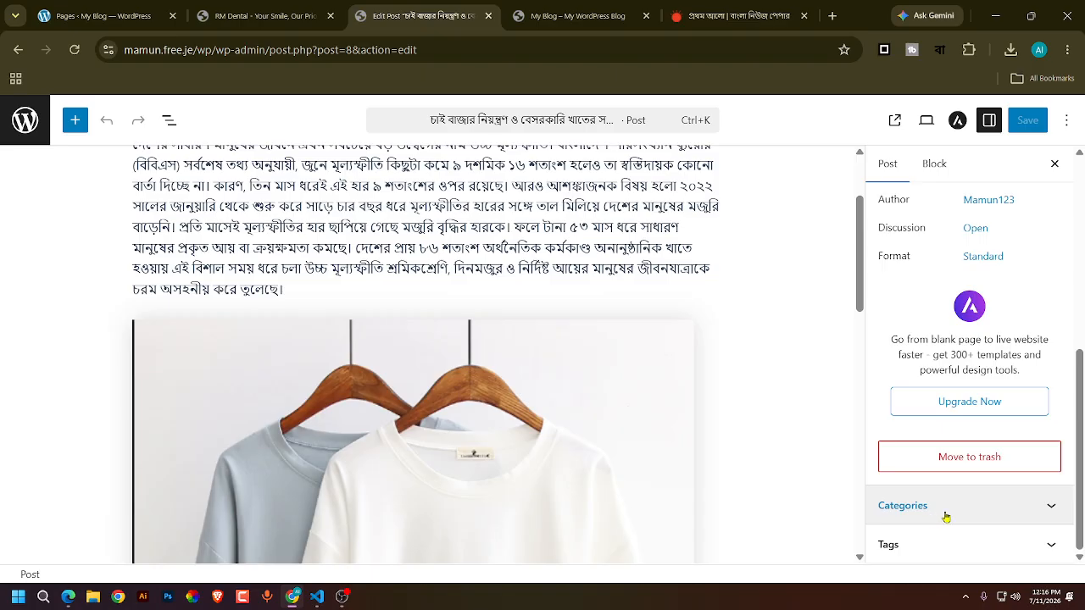
pyautogui.scroll(2, 586, 288)
pyautogui.scroll(-3, 413, 312)
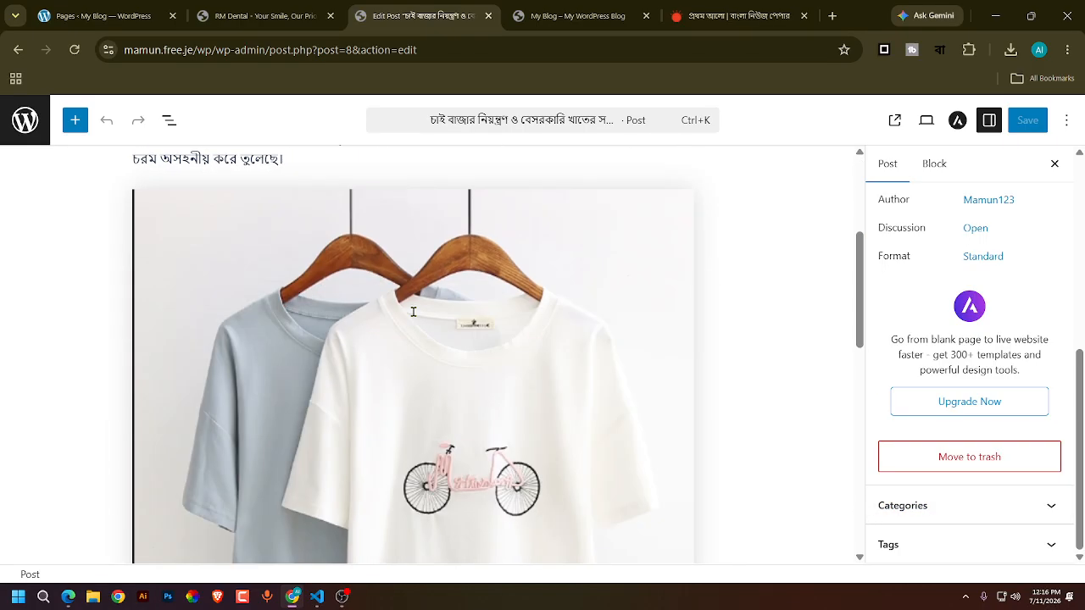
pyautogui.scroll(-3, 700, 358)
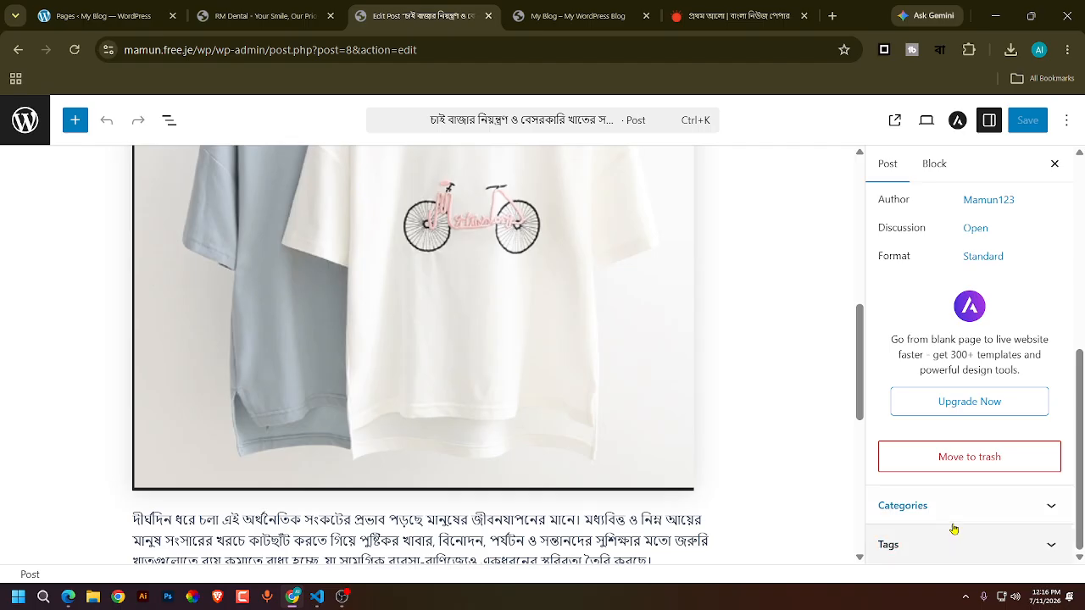
pyautogui.click(1050, 506)
pyautogui.scroll(-2, 988, 413)
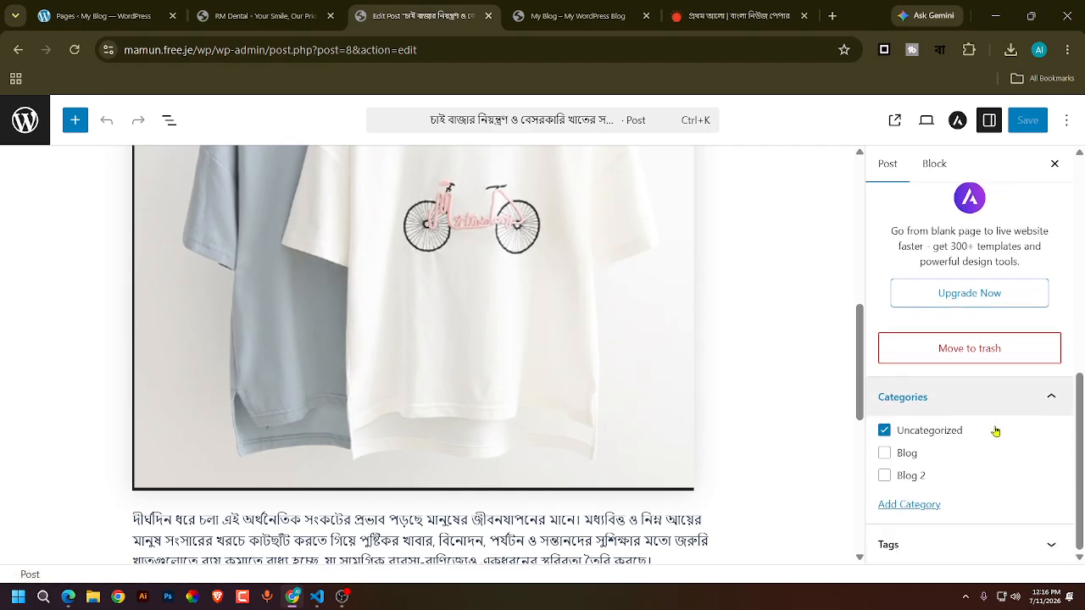
# - Assign the post to the Blog category in addition to Uncategorized, leave Blog 2 unassigned, and save the post
pyautogui.click(884, 454)
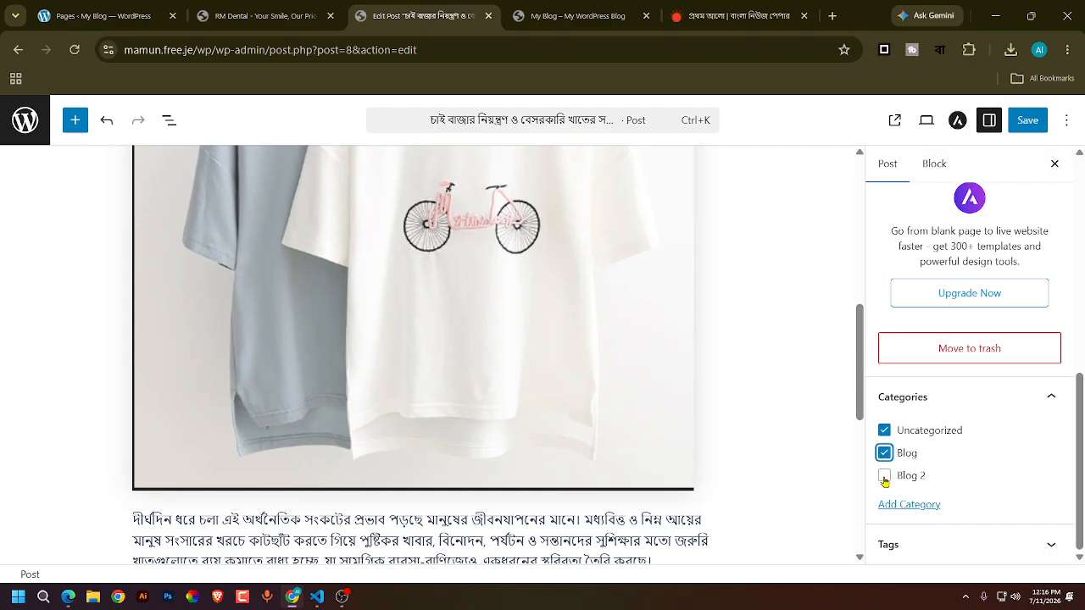
pyautogui.click(884, 478)
pyautogui.click(885, 477)
pyautogui.click(885, 453)
pyautogui.click(884, 456)
pyautogui.click(885, 476)
pyautogui.click(885, 455)
pyautogui.click(884, 475)
pyautogui.click(885, 455)
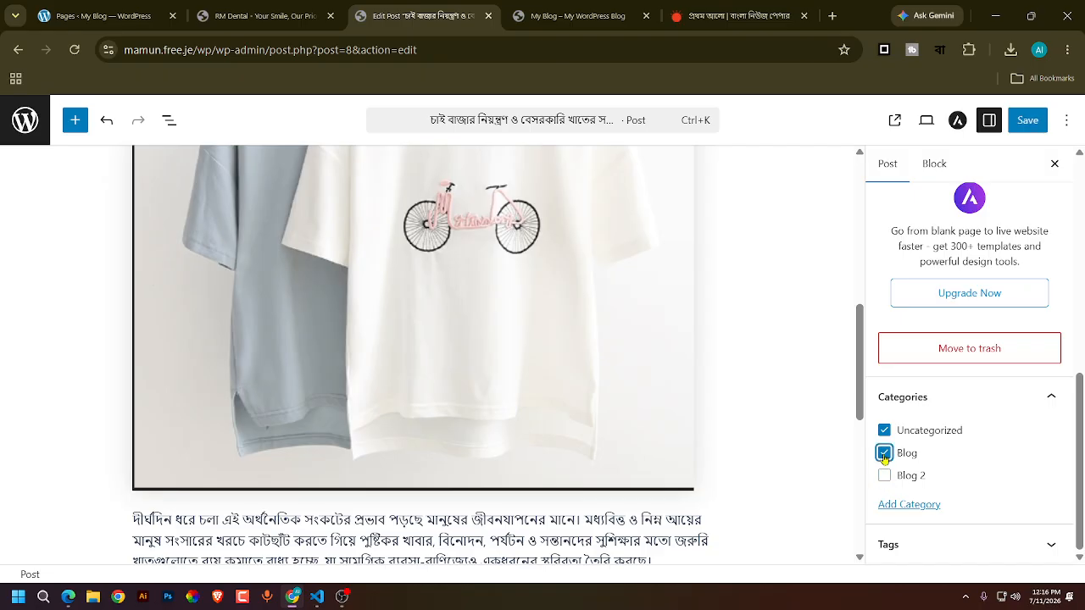
pyautogui.click(1028, 120)
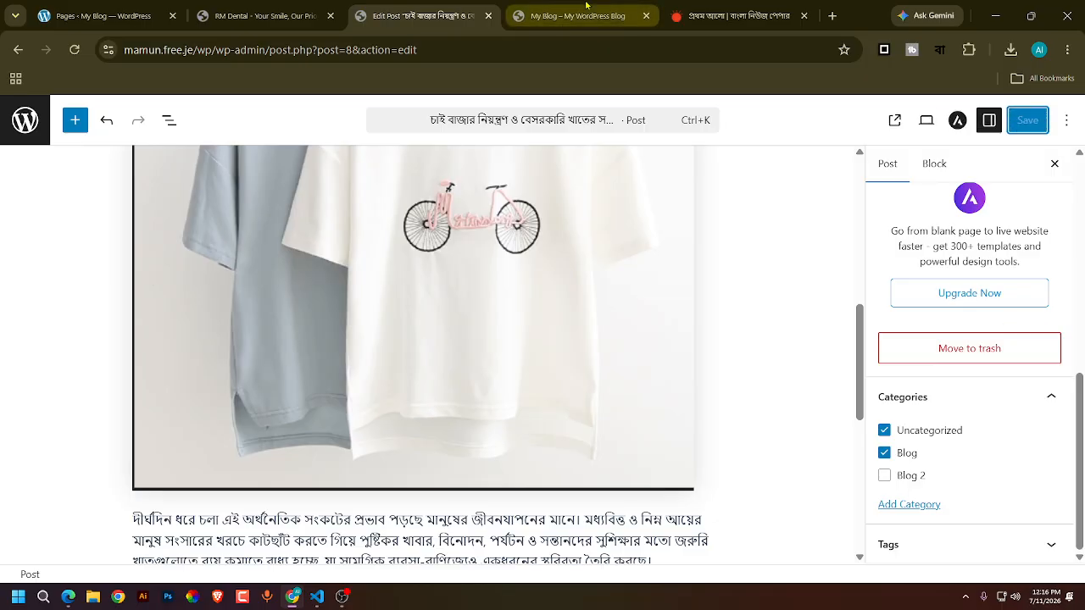
# - Reload the live My Blog site and examine the posts listed on the Blog category page
pyautogui.click(586, 8)
pyautogui.click(75, 51)
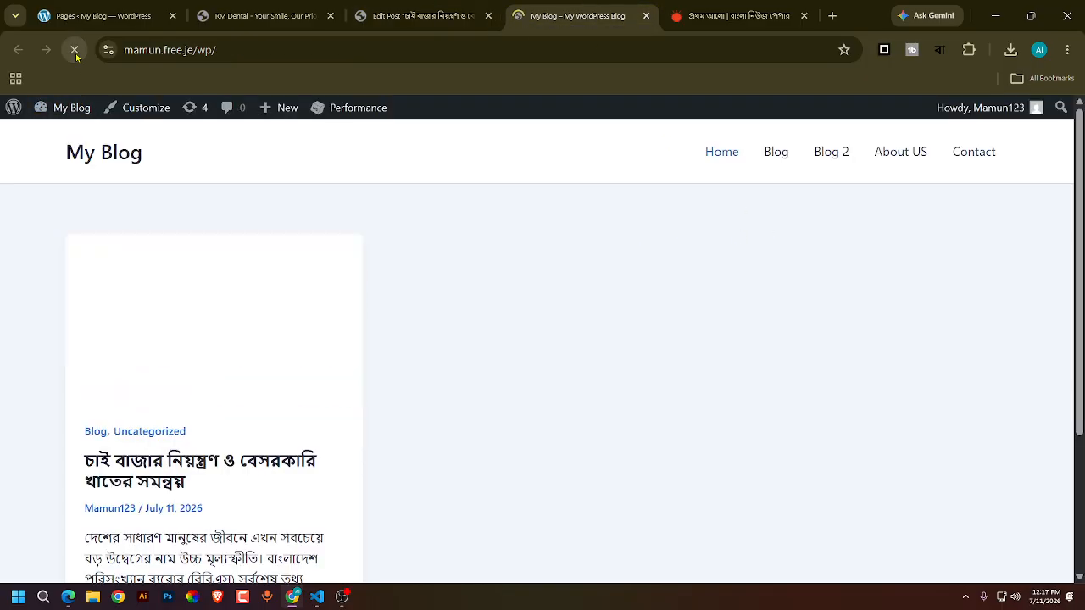
pyautogui.click(777, 163)
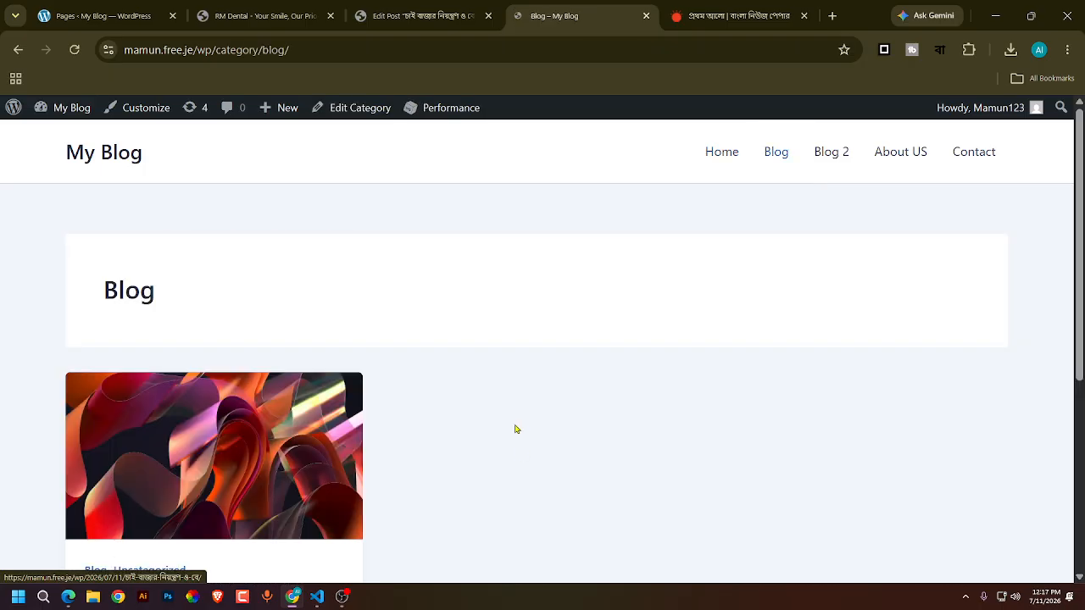
pyautogui.scroll(-3, 153, 320)
pyautogui.scroll(3, 227, 340)
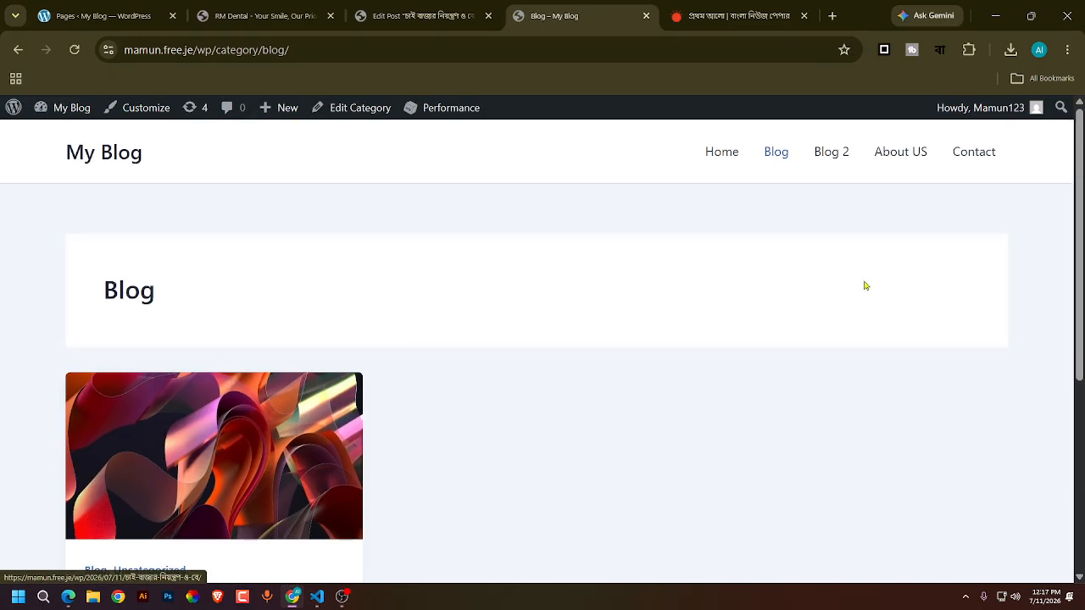
# - Check the Blog 2 and About US links in the site's header menu and return to the Blog category page
pyautogui.click(833, 154)
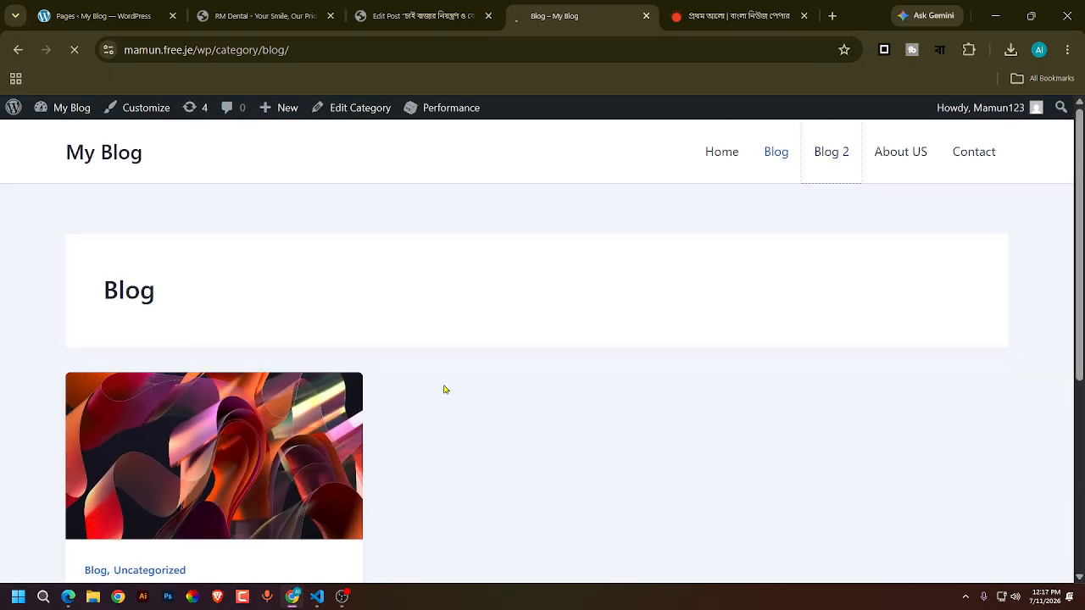
pyautogui.click(902, 170)
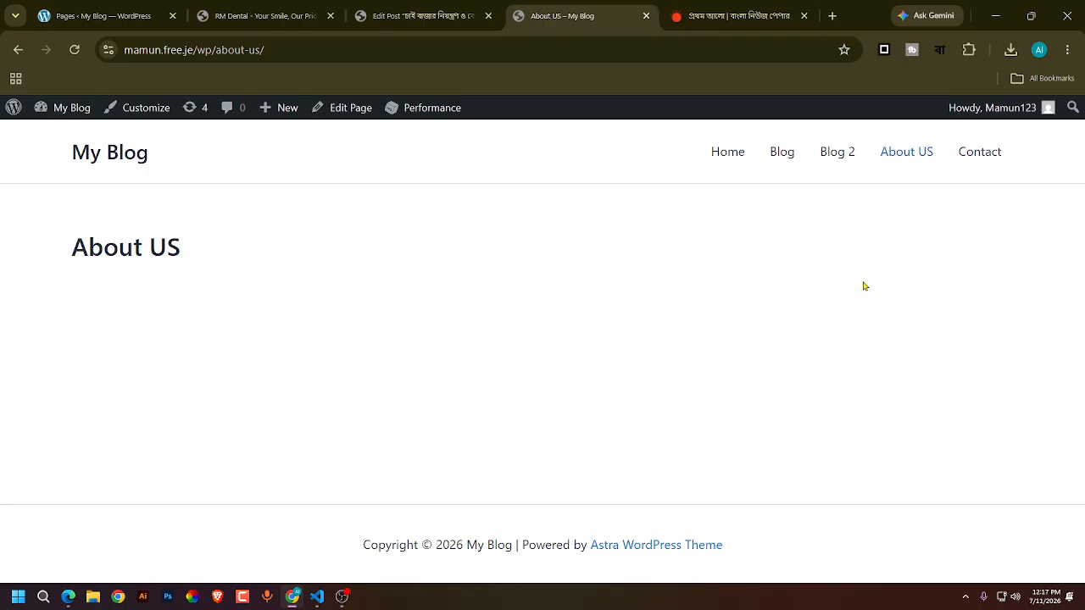
pyautogui.click(786, 157)
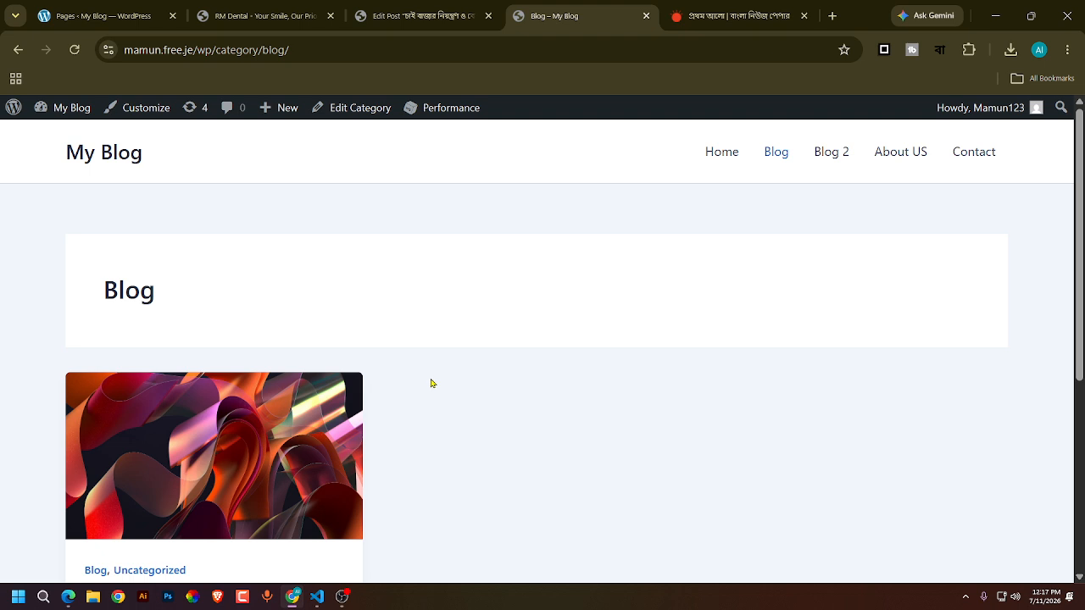
# - Review the post's category assignment in the editor and compare it with the live Blog category page
pyautogui.click(388, 7)
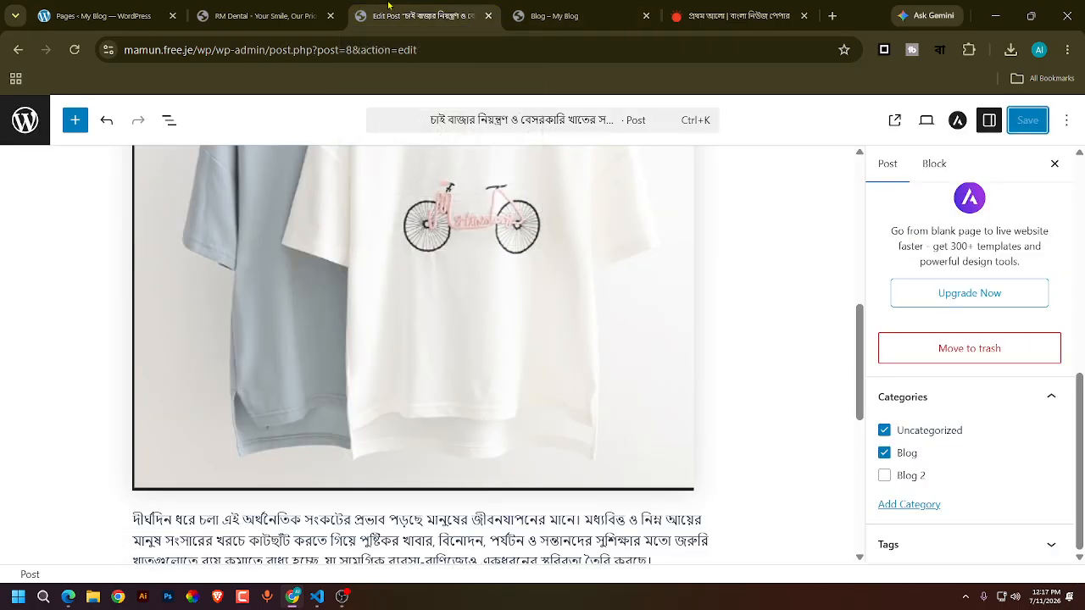
pyautogui.click(556, 15)
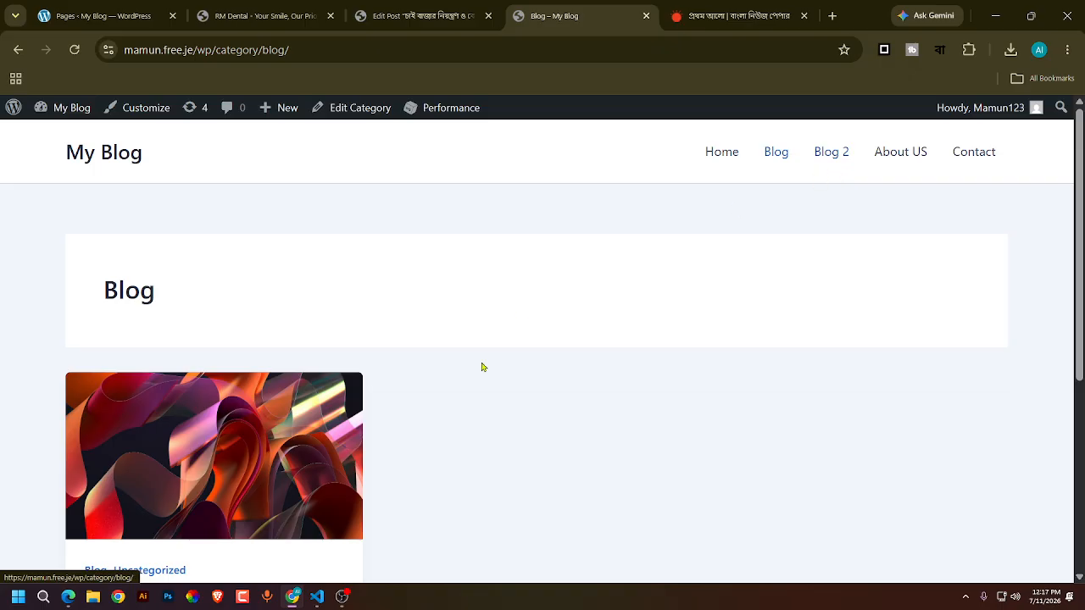
pyautogui.click(341, 597)
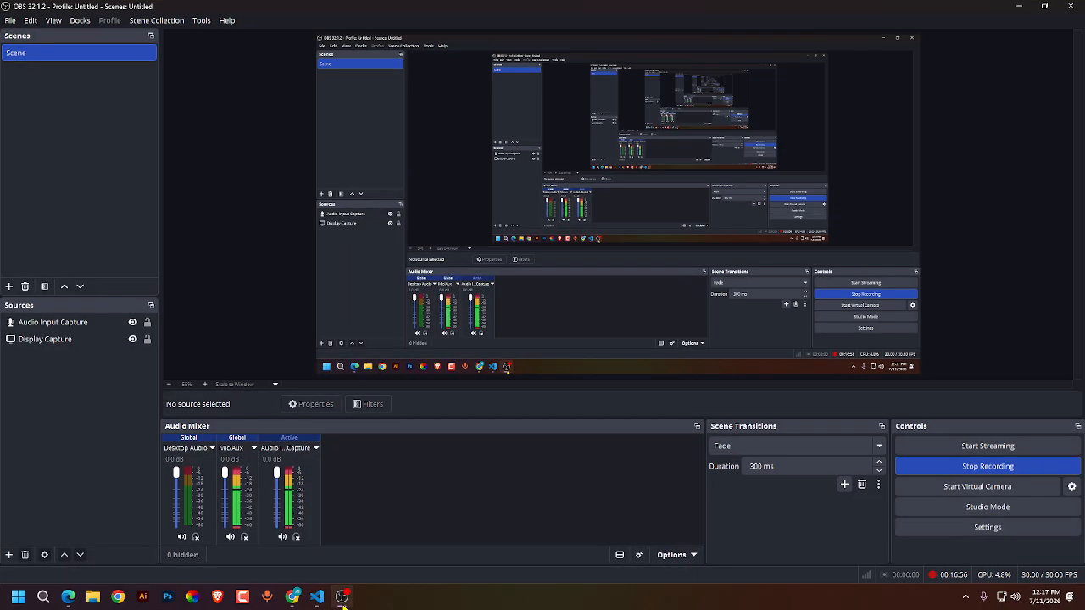